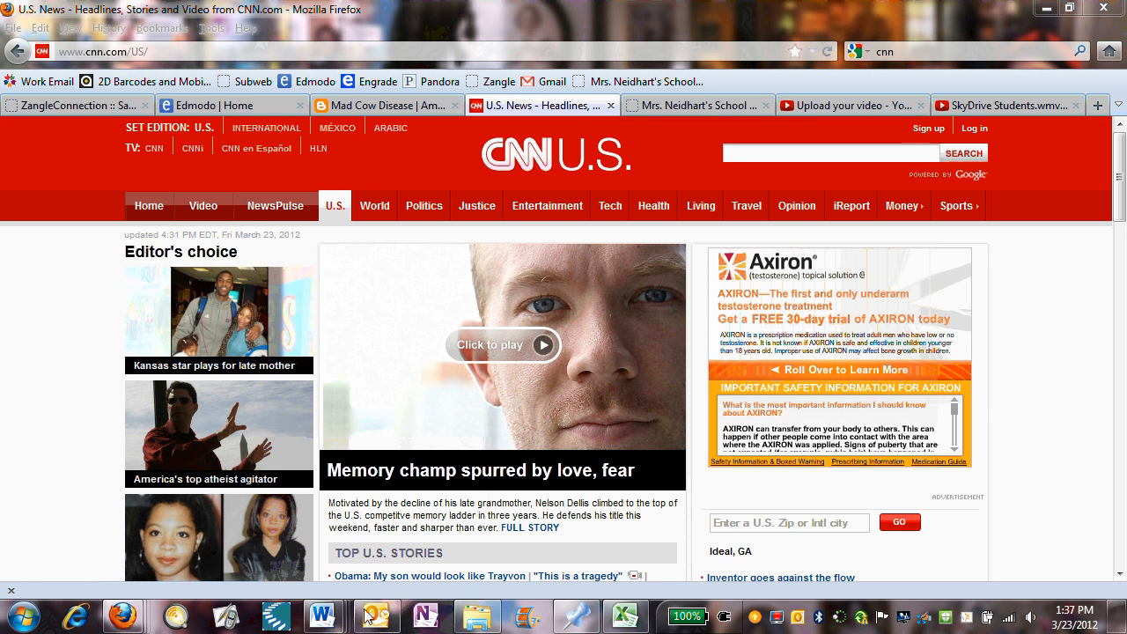
Open Microsoft OneNote 2010 from the Microsoft Office group of installed programs
click(24, 617)
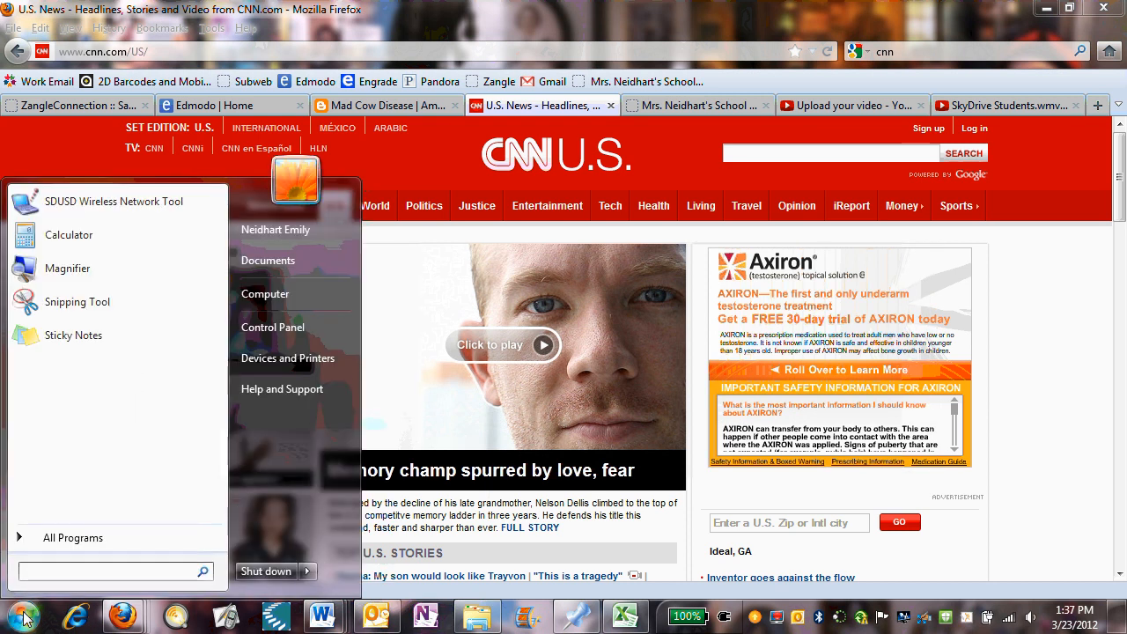
click(29, 544)
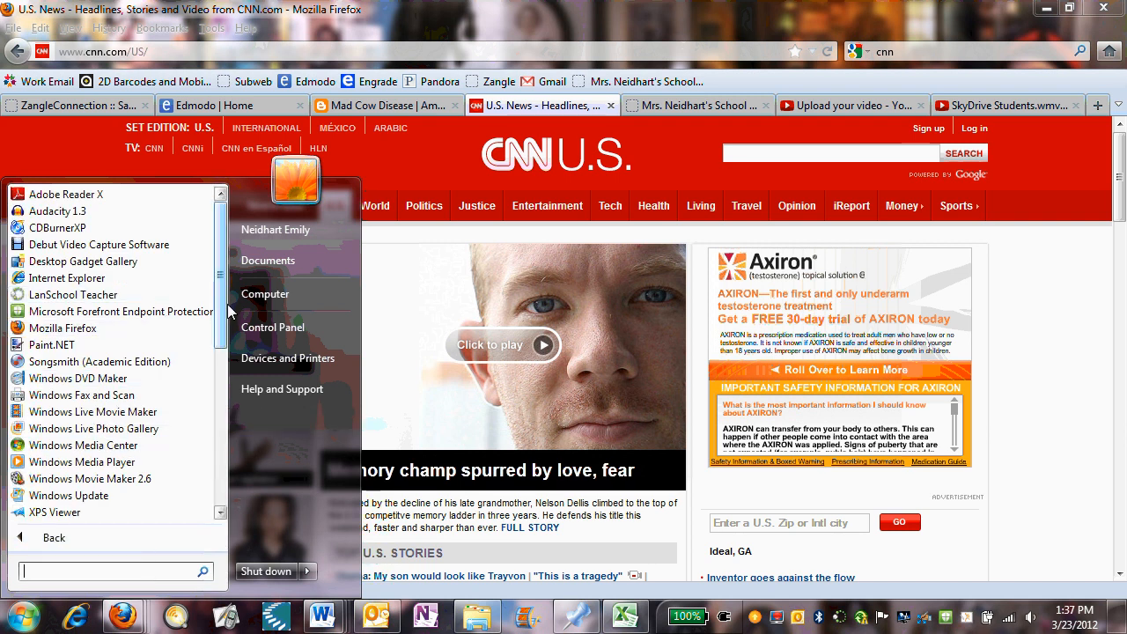
scroll(223, 337, down, 1)
drag(223, 337, 224, 434)
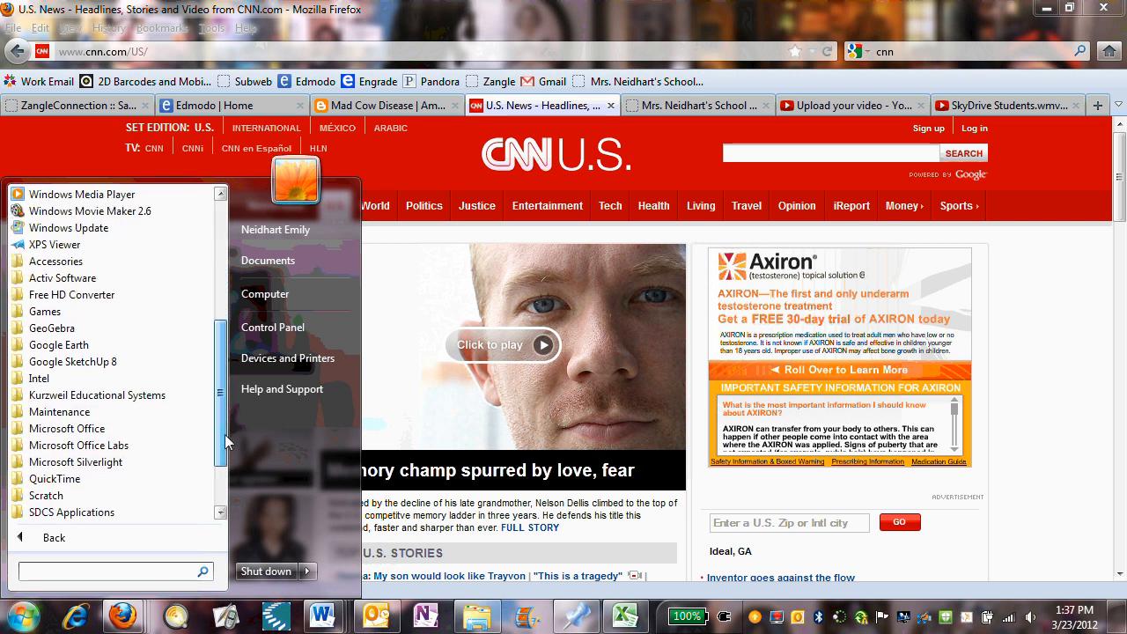
click(144, 428)
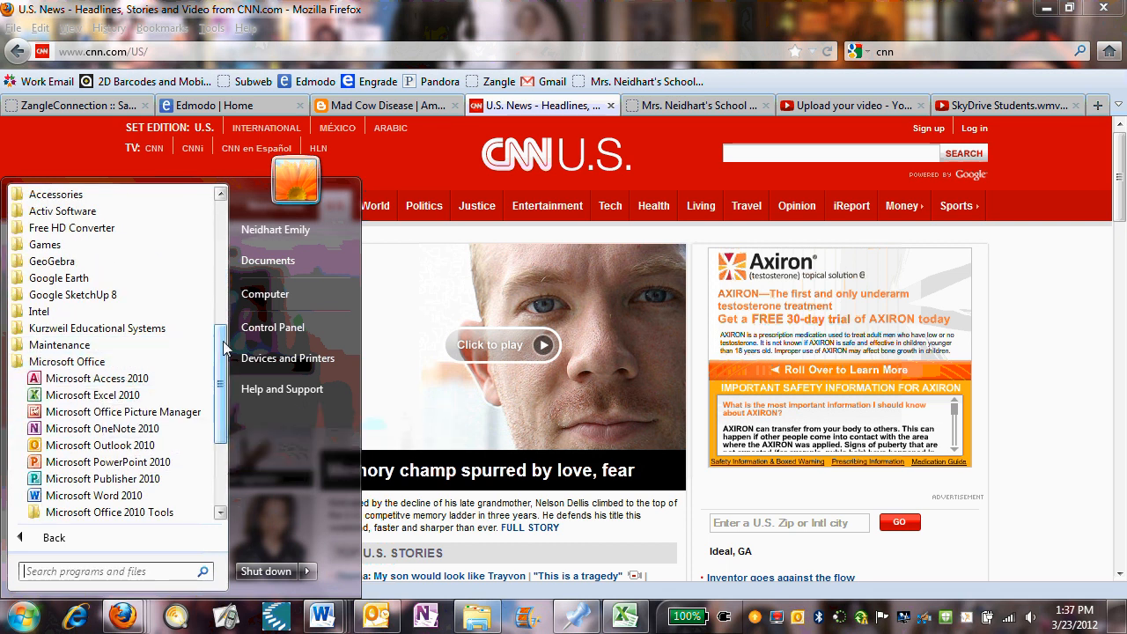
scroll(225, 353, down, 1)
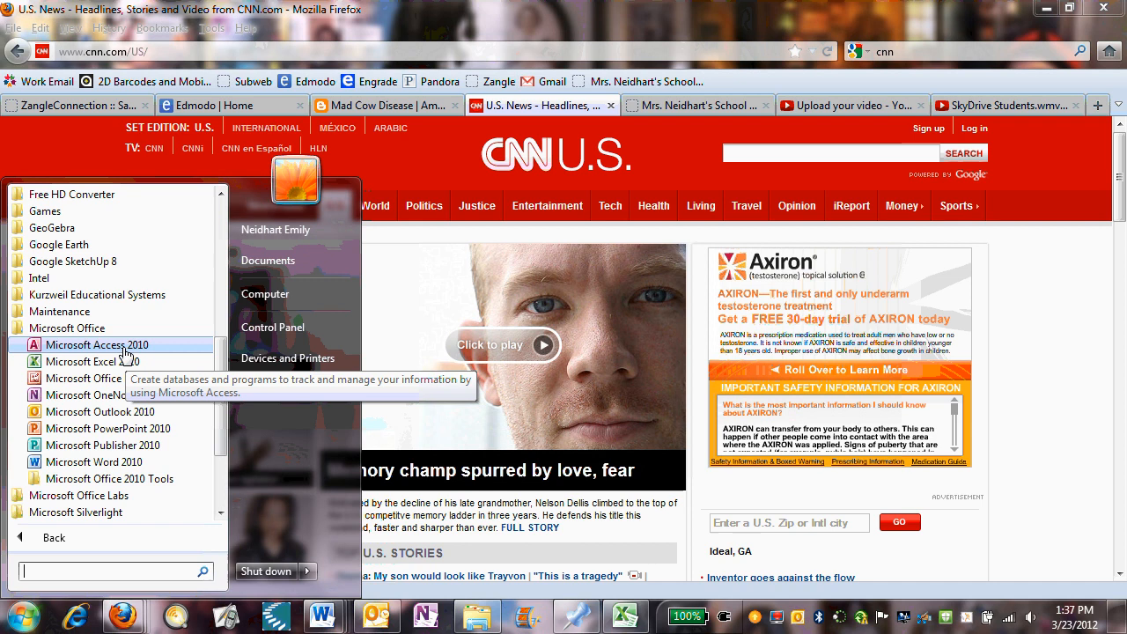
click(102, 395)
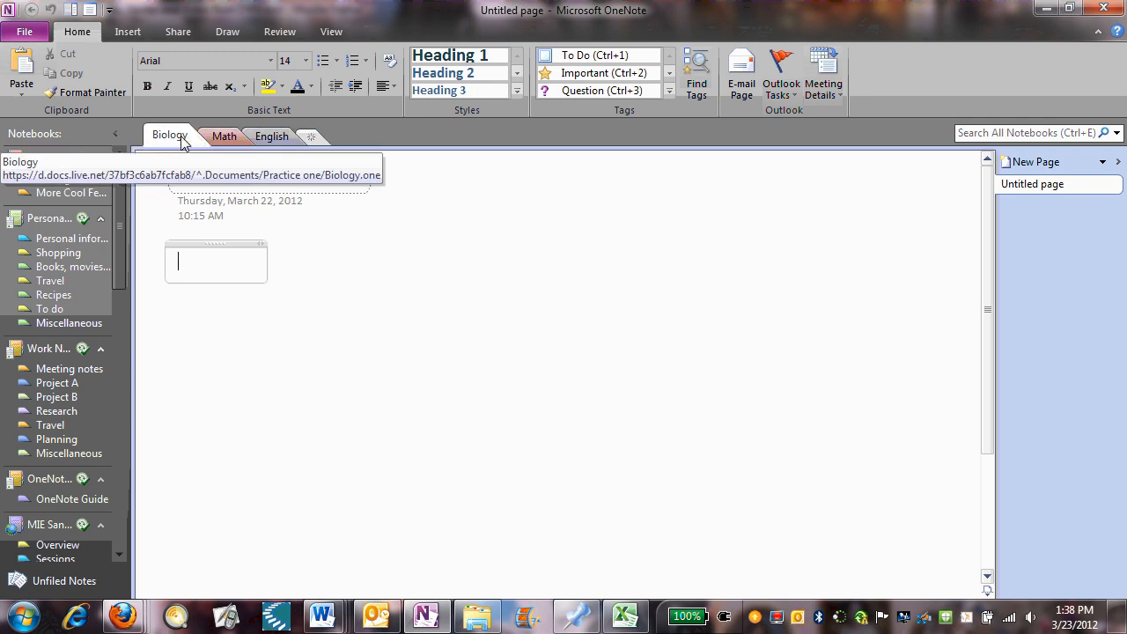
Look through the Biology, Math and English sections of the notebook and their page lists, finishing on Biology
click(219, 137)
click(270, 137)
click(221, 137)
click(187, 137)
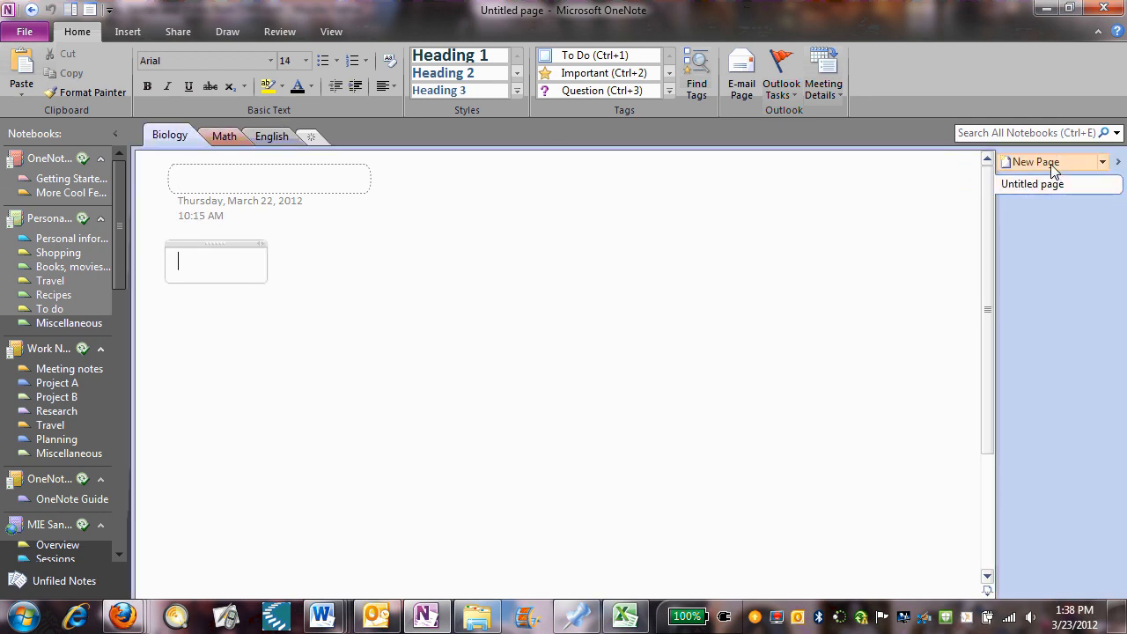
click(217, 137)
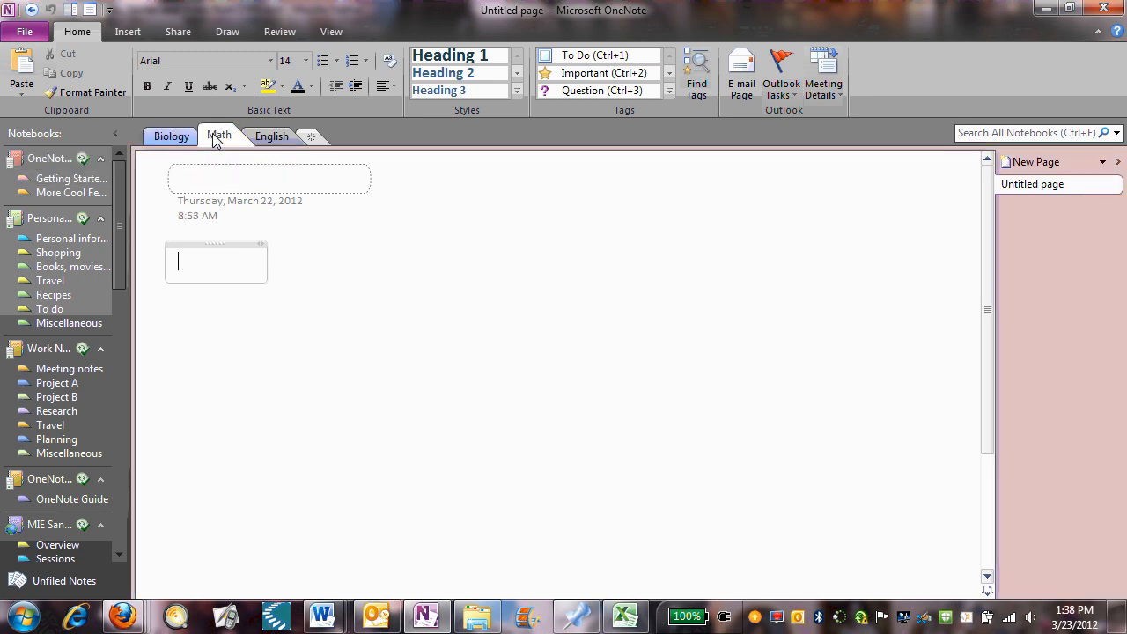
click(270, 139)
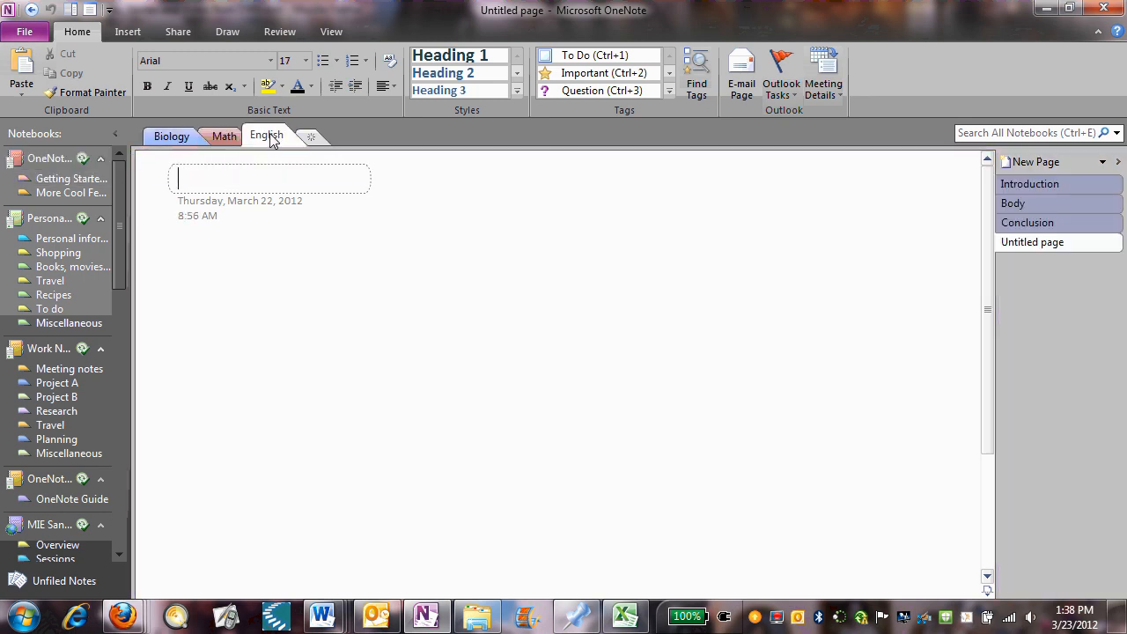
click(213, 139)
click(172, 141)
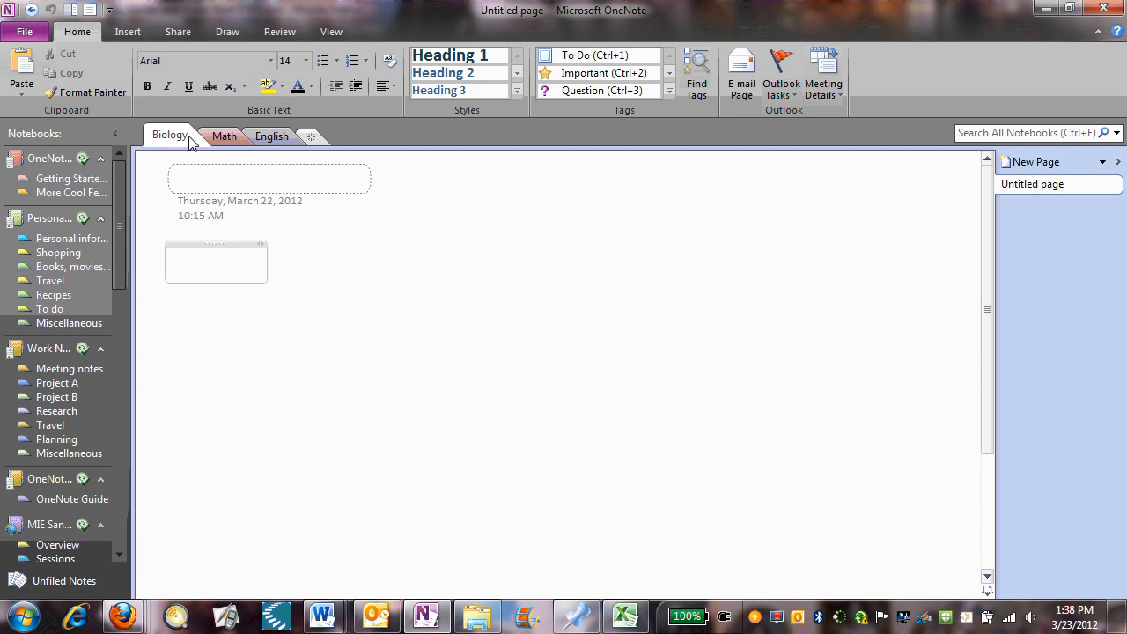
click(229, 141)
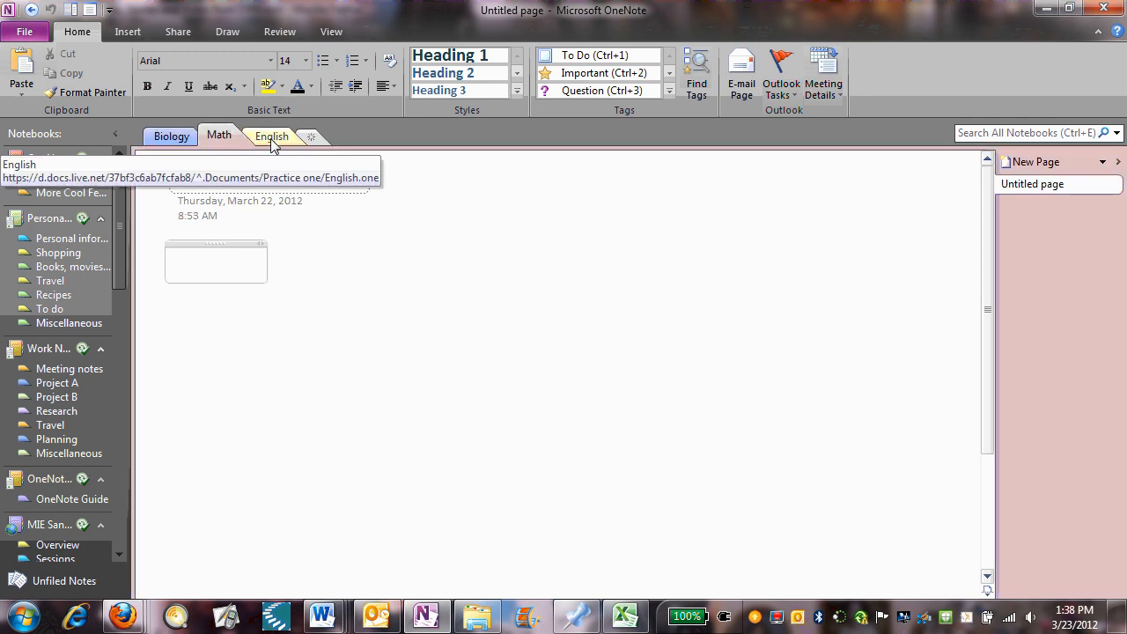
click(273, 139)
click(220, 137)
click(182, 140)
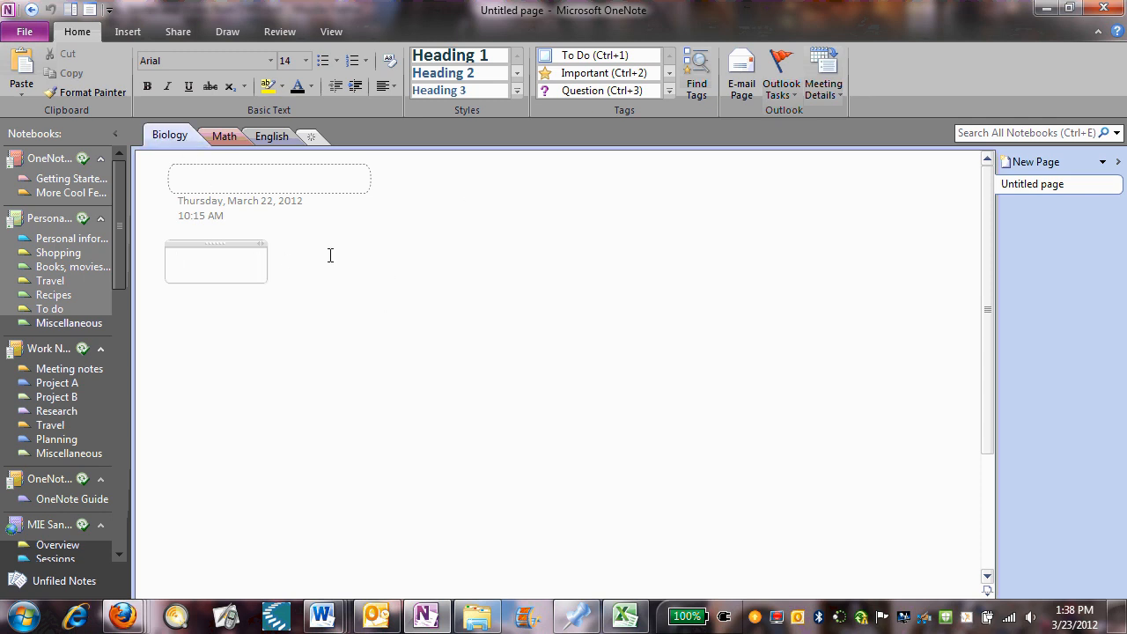
Title the untitled page in the Biology section "Notes 3/4/2012"
click(1042, 183)
click(358, 178)
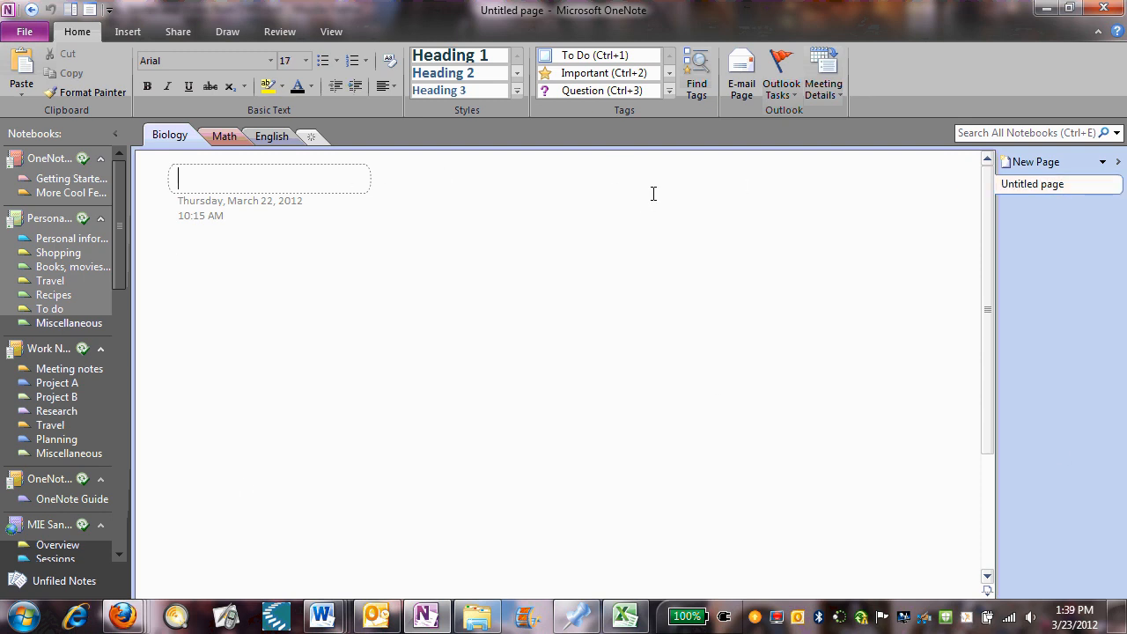
text(Note)
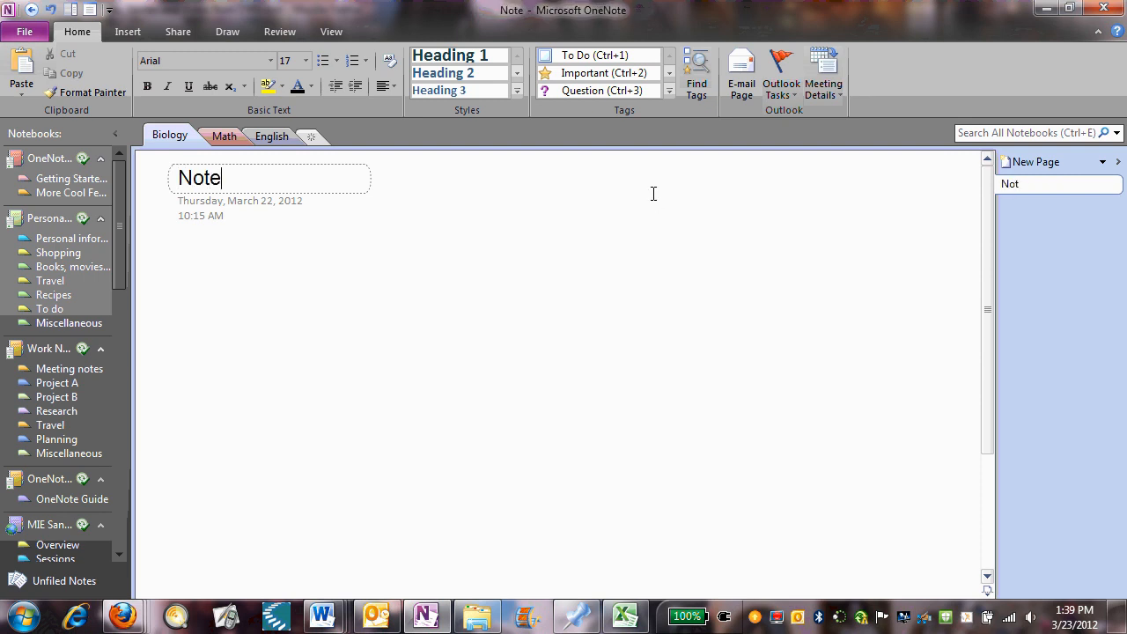
text(s 3/4)
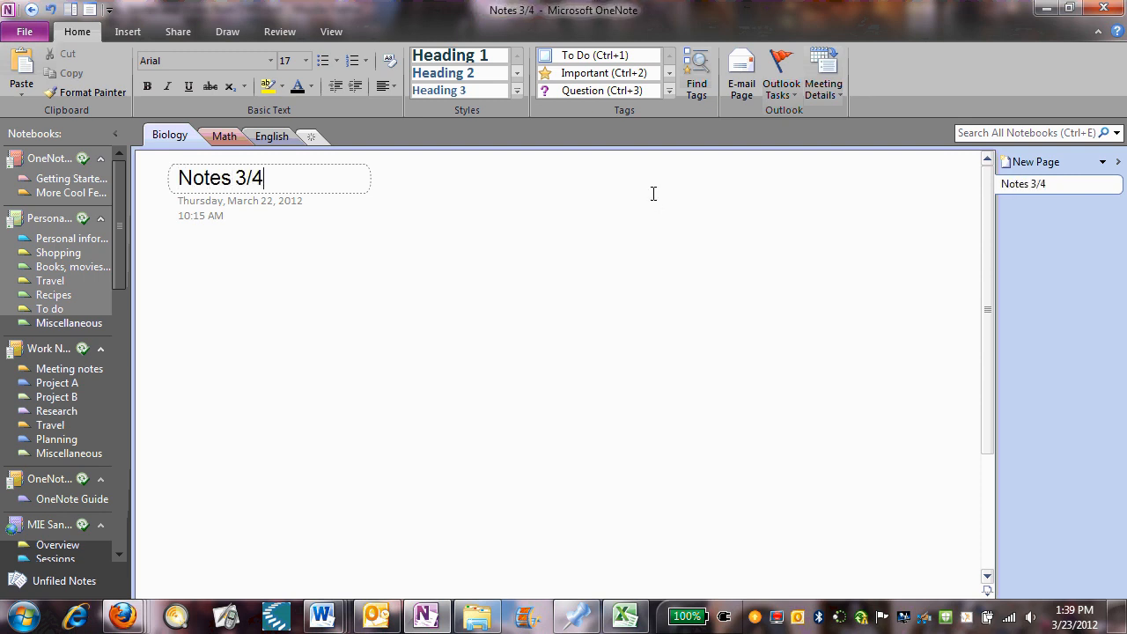
text(/2012)
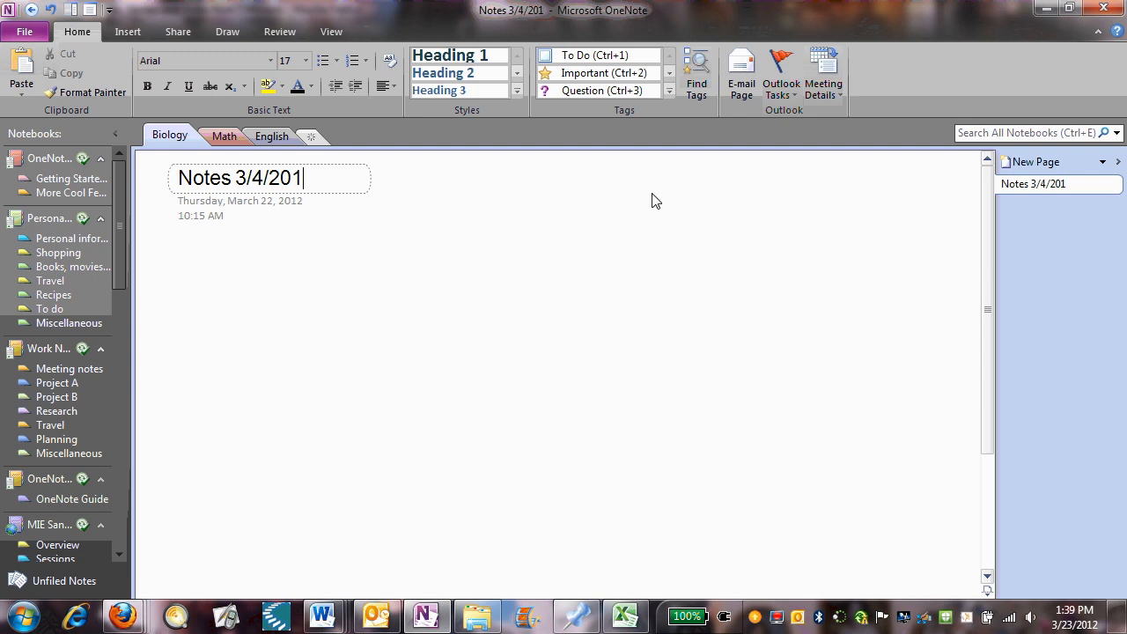
Add a note reading "Start typing." in the container just below the page's date and time
click(558, 279)
click(176, 262)
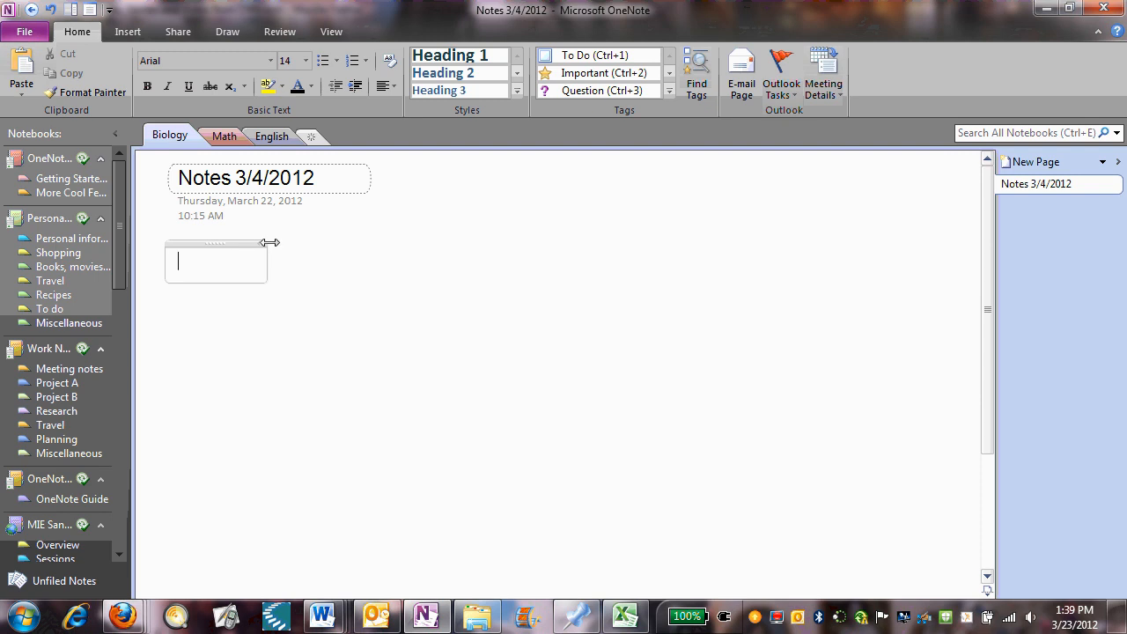
text(Start typing.)
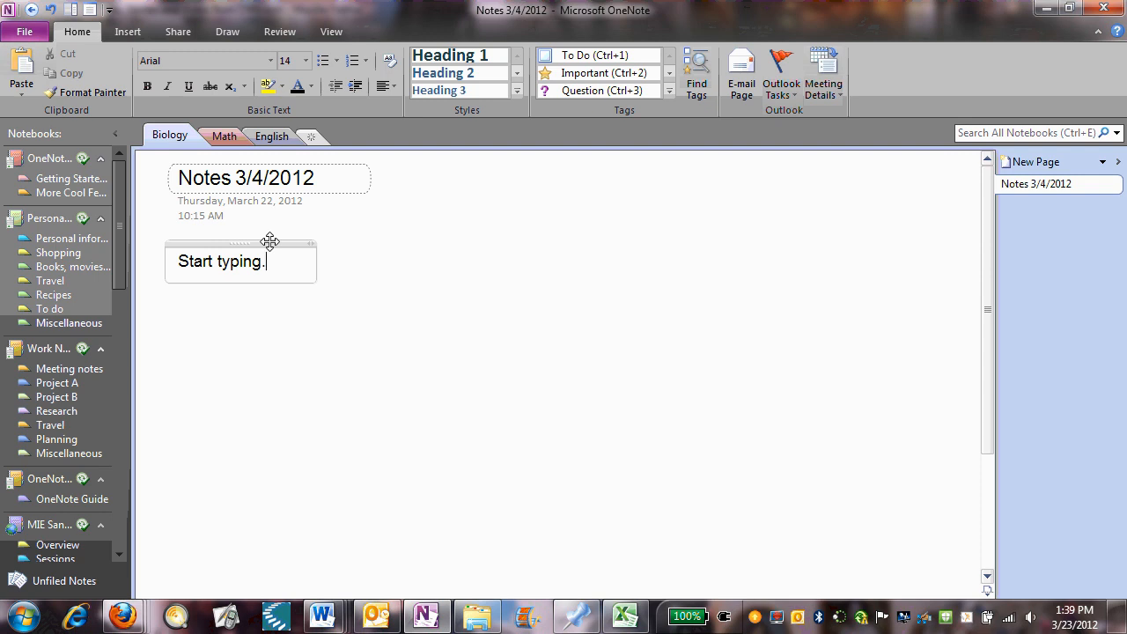
mouse_move(220, 243)
mouse_down()
mouse_move(424, 268)
mouse_move(284, 261)
mouse_move(506, 239)
mouse_move(837, 182)
mouse_move(825, 221)
mouse_move(620, 204)
mouse_move(316, 246)
mouse_move(199, 239)
mouse_move(217, 220)
mouse_move(225, 239)
mouse_up()
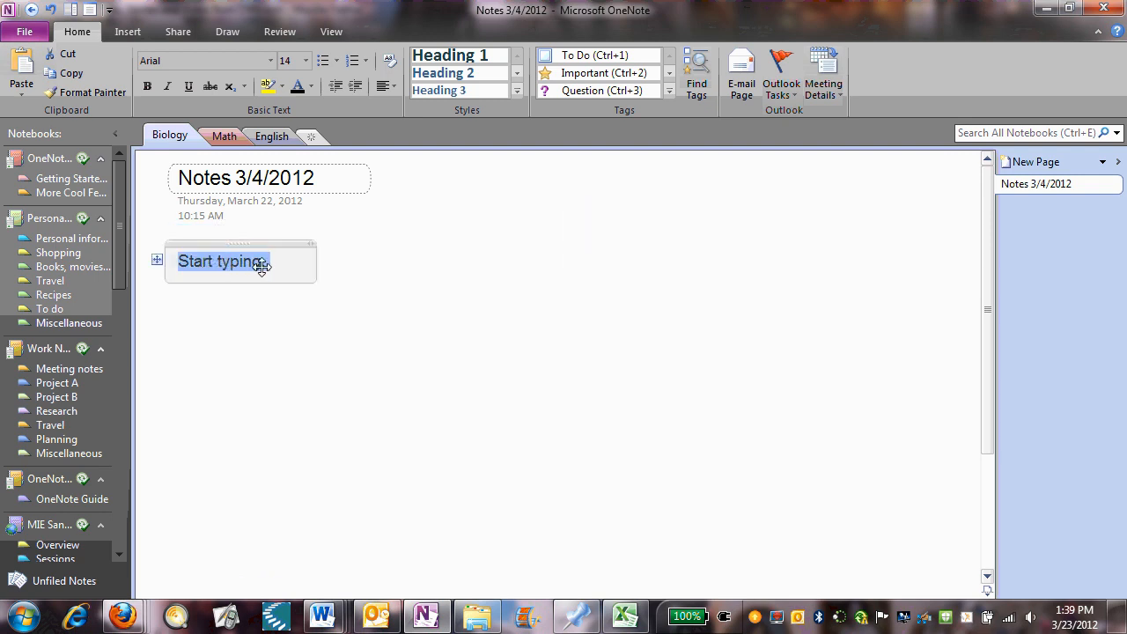
click(444, 305)
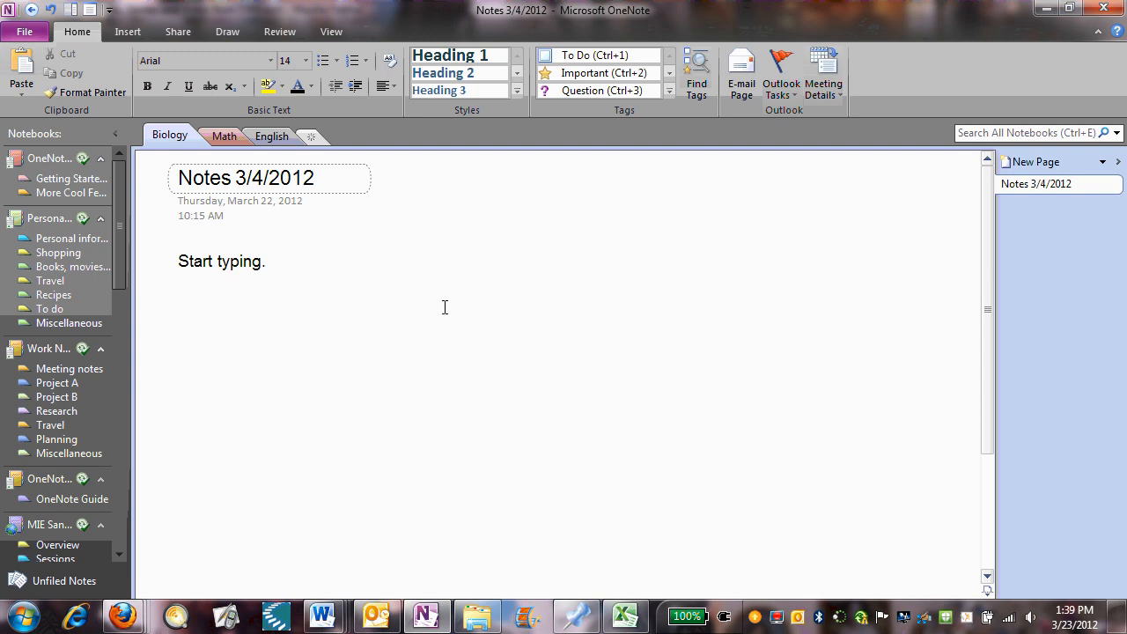
click(227, 346)
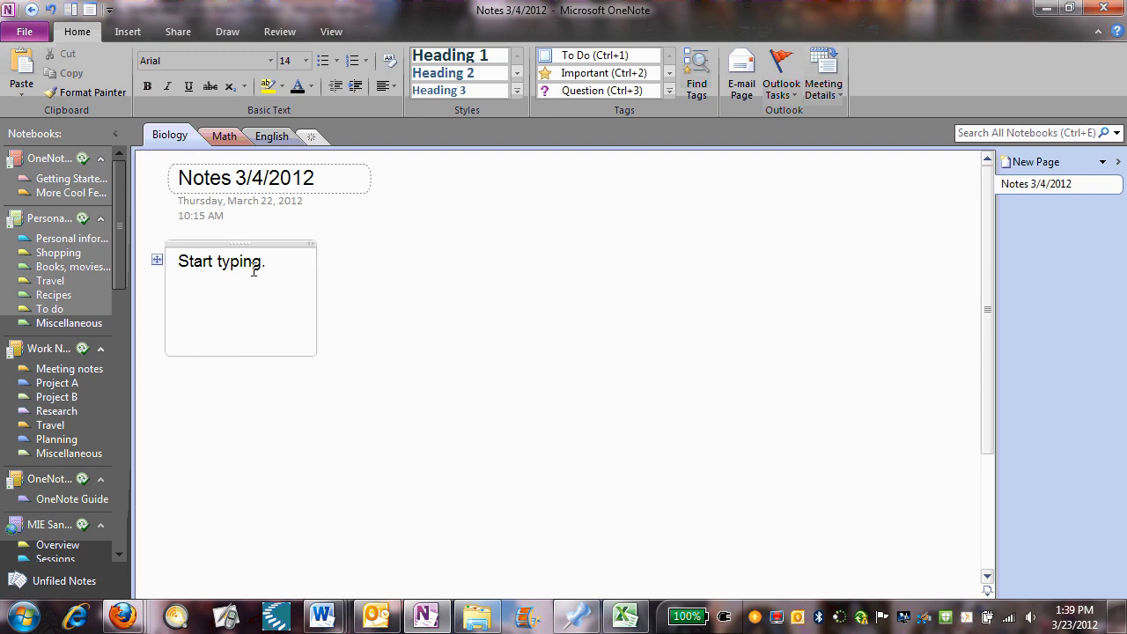
click(385, 254)
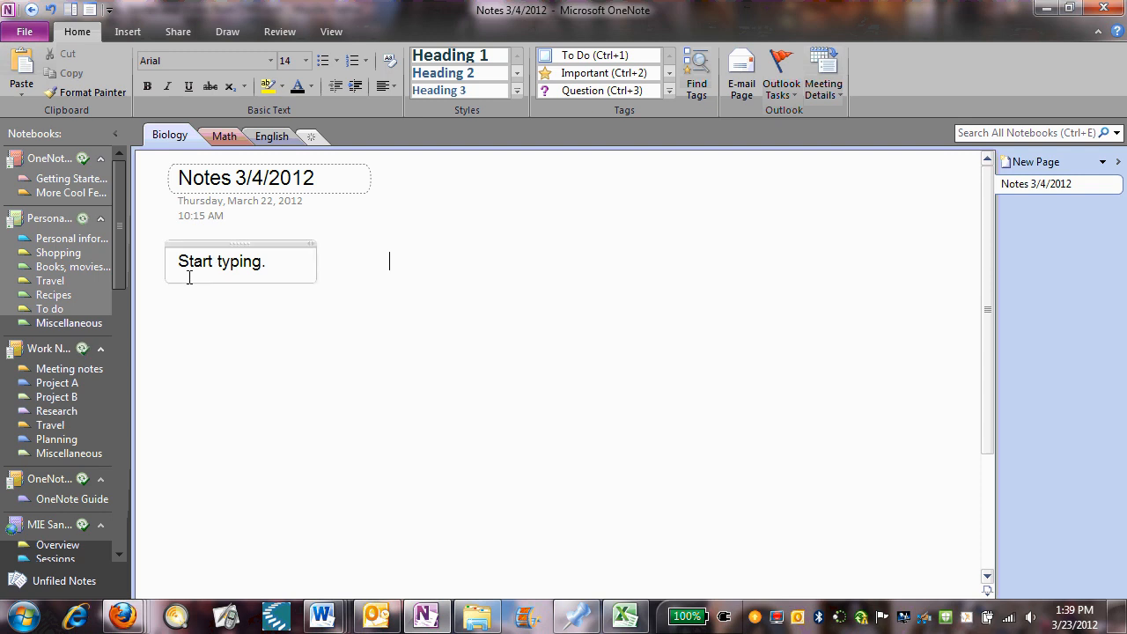
click(182, 316)
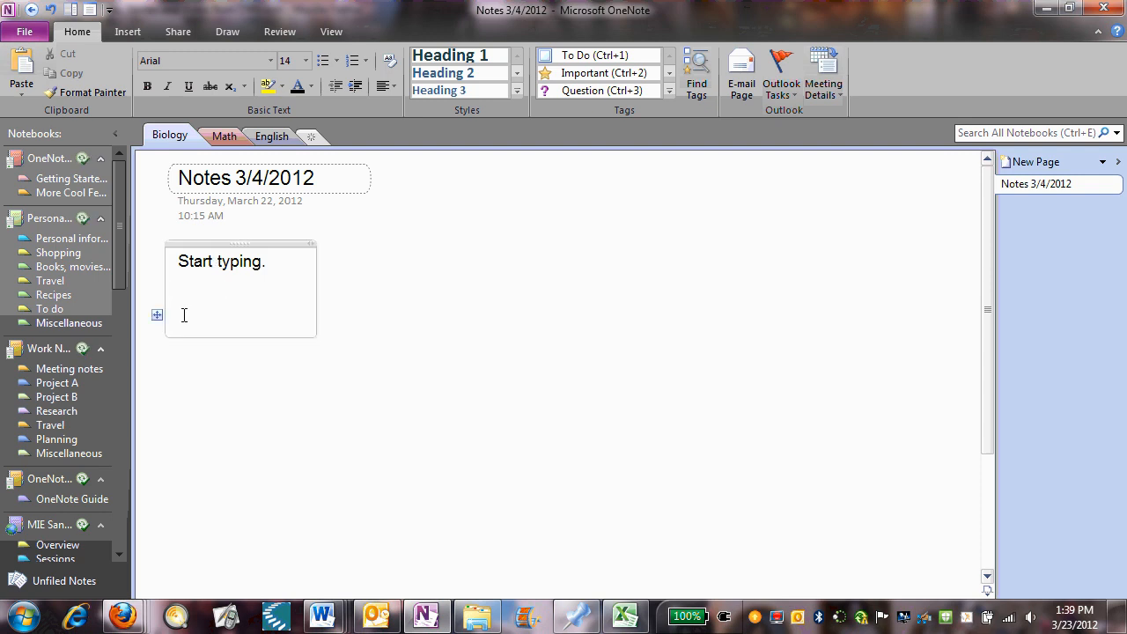
Write the numbered question "1. What is the name of _________" in a new note and place it beneath "Start typing."
click(507, 265)
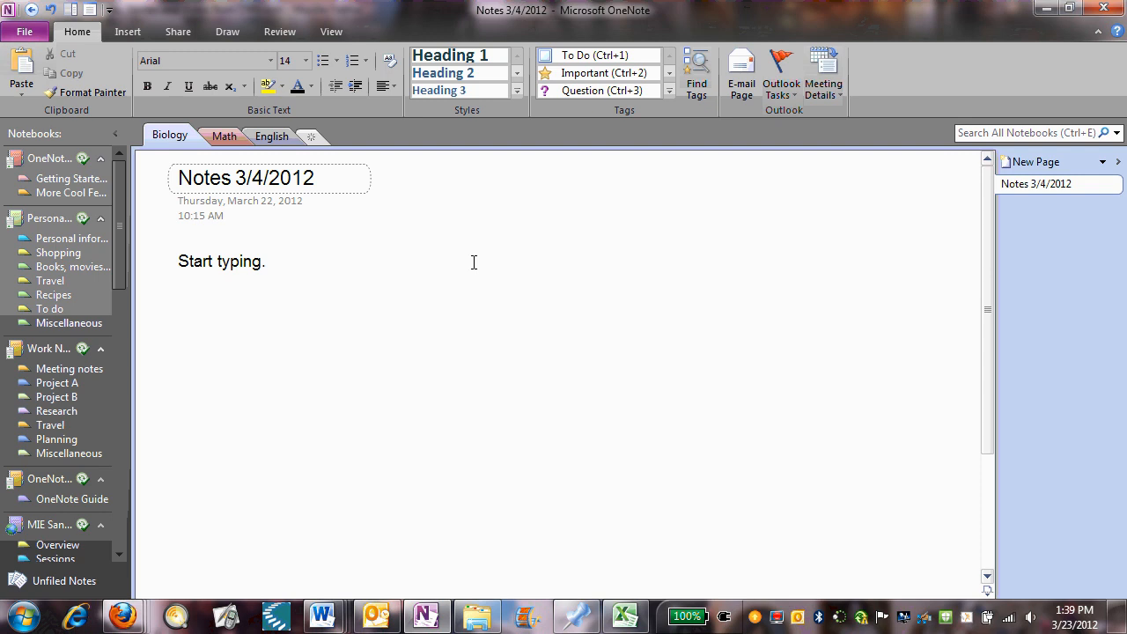
text(1. What is)
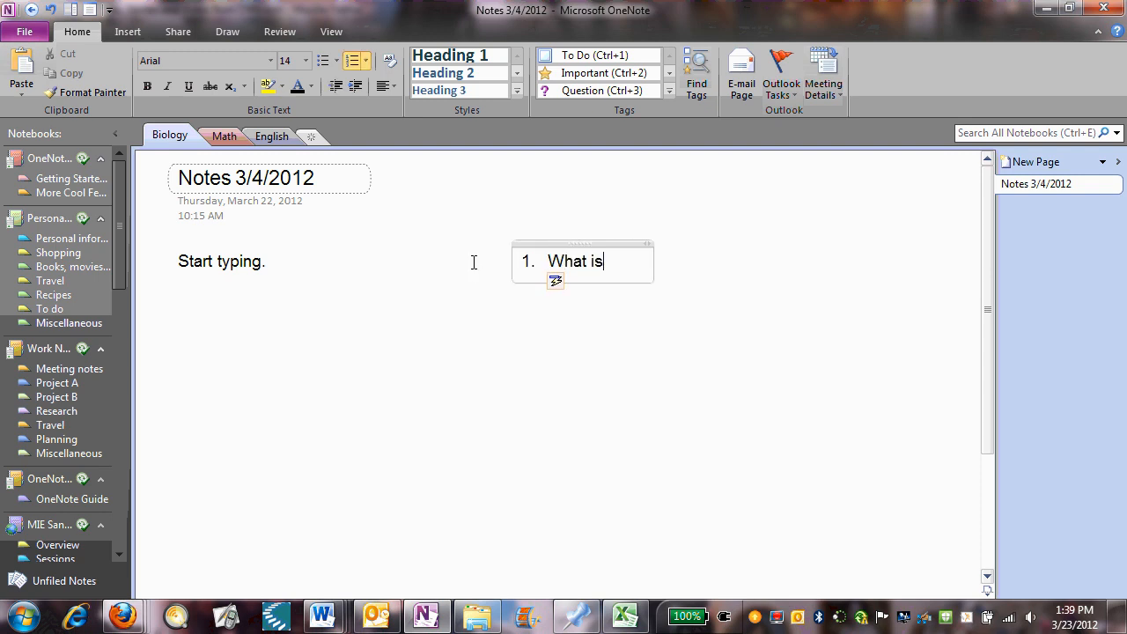
text( the name of >)
key(BackSpace)
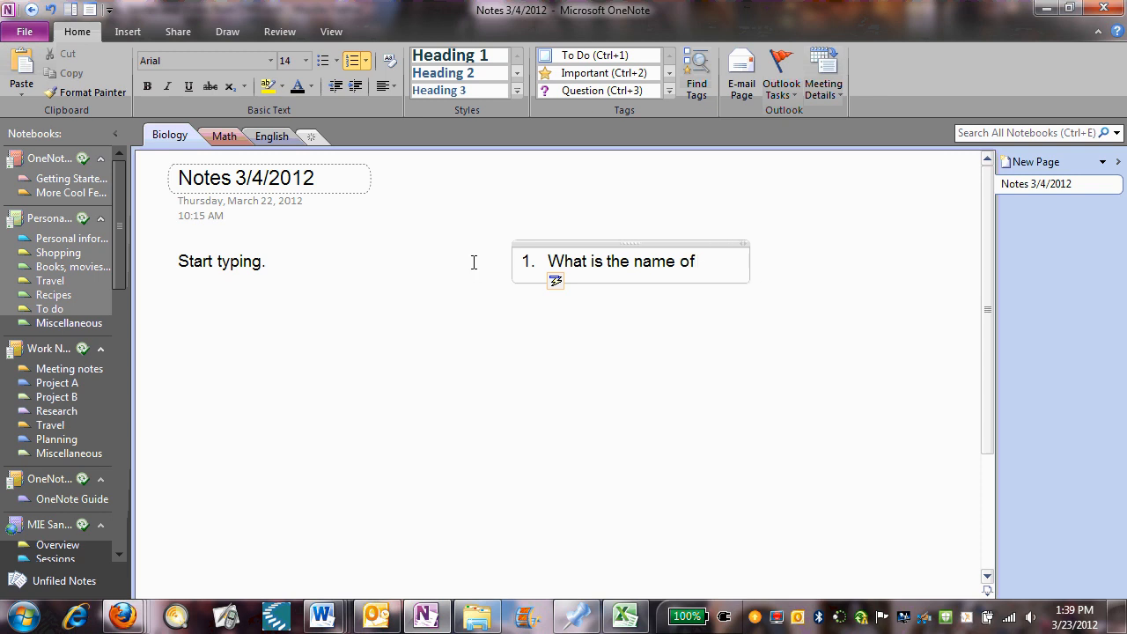
text(_________)
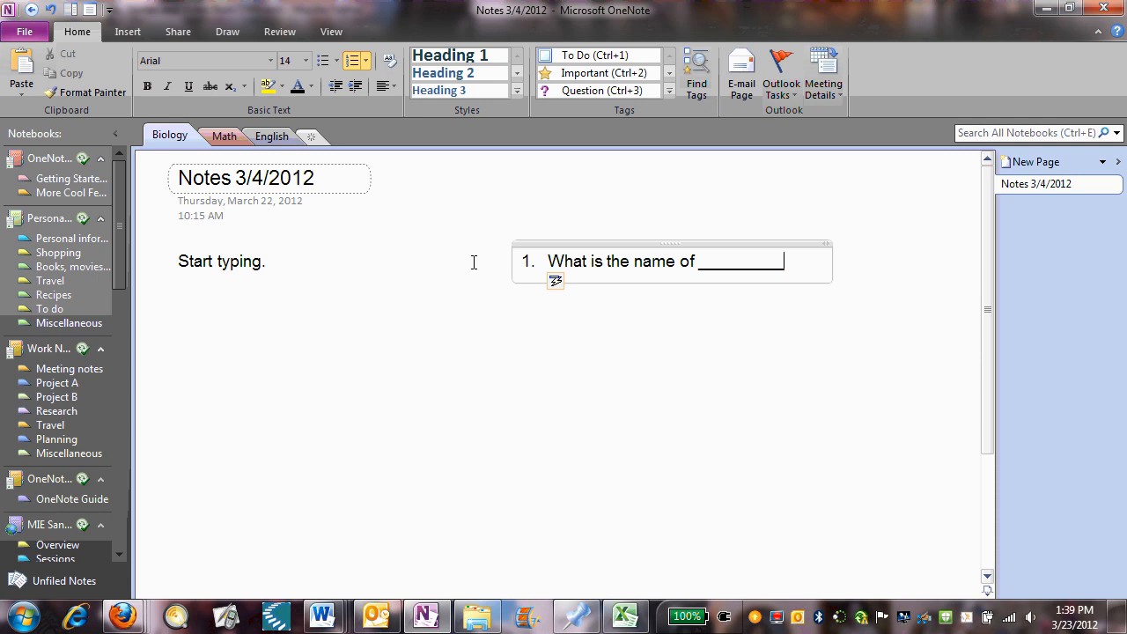
drag(546, 243, 215, 303)
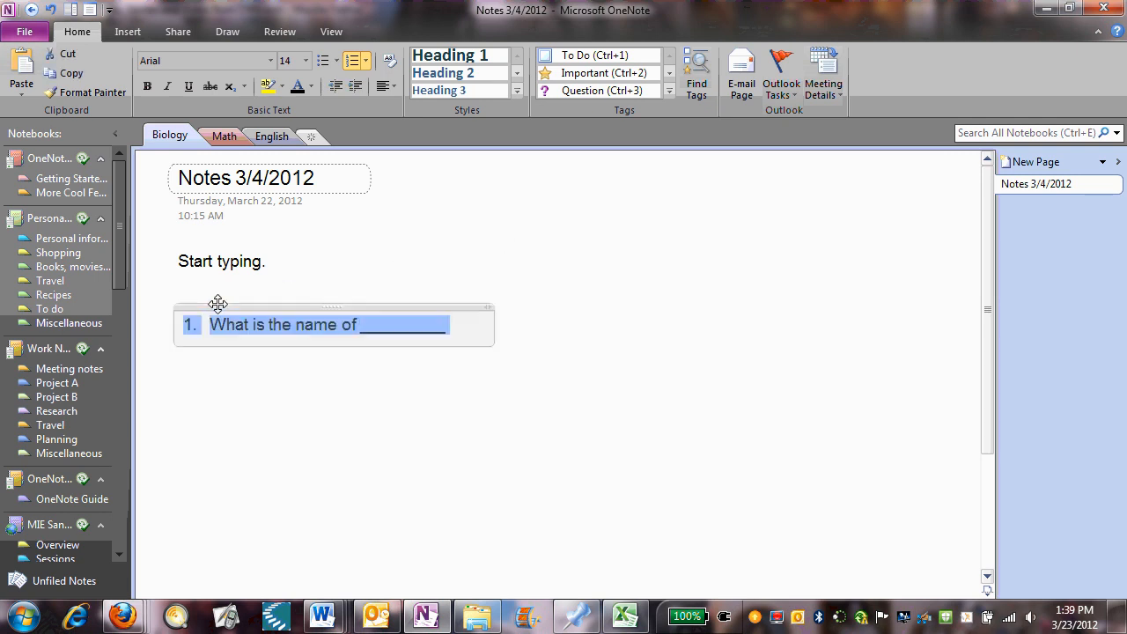
Insert a table with a single cell below the numbered question as an answer box
click(189, 386)
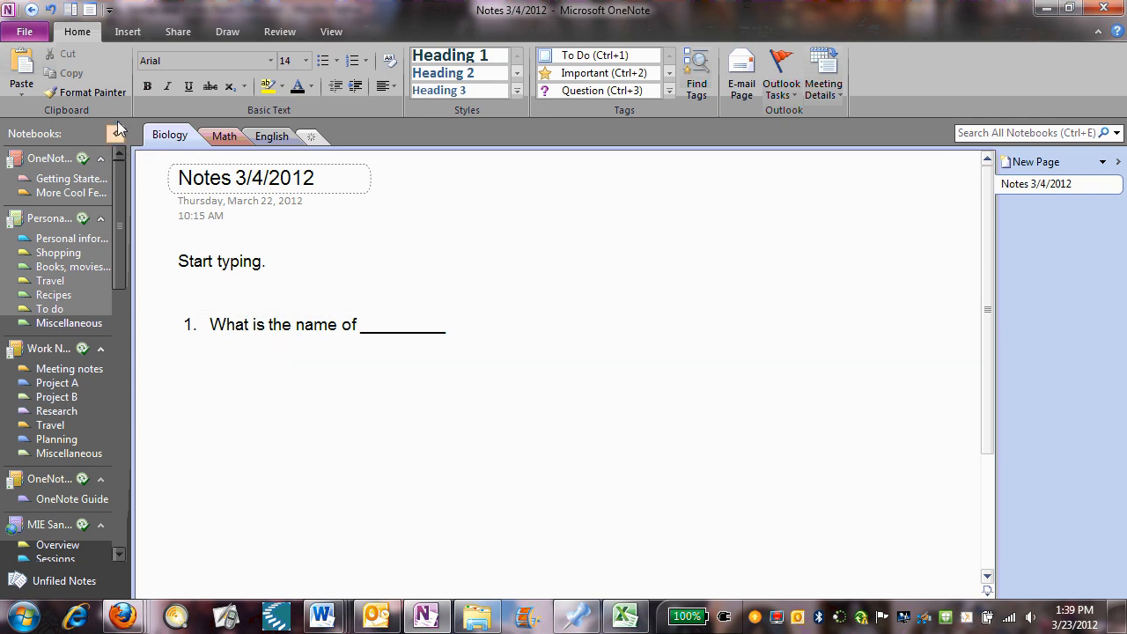
click(132, 35)
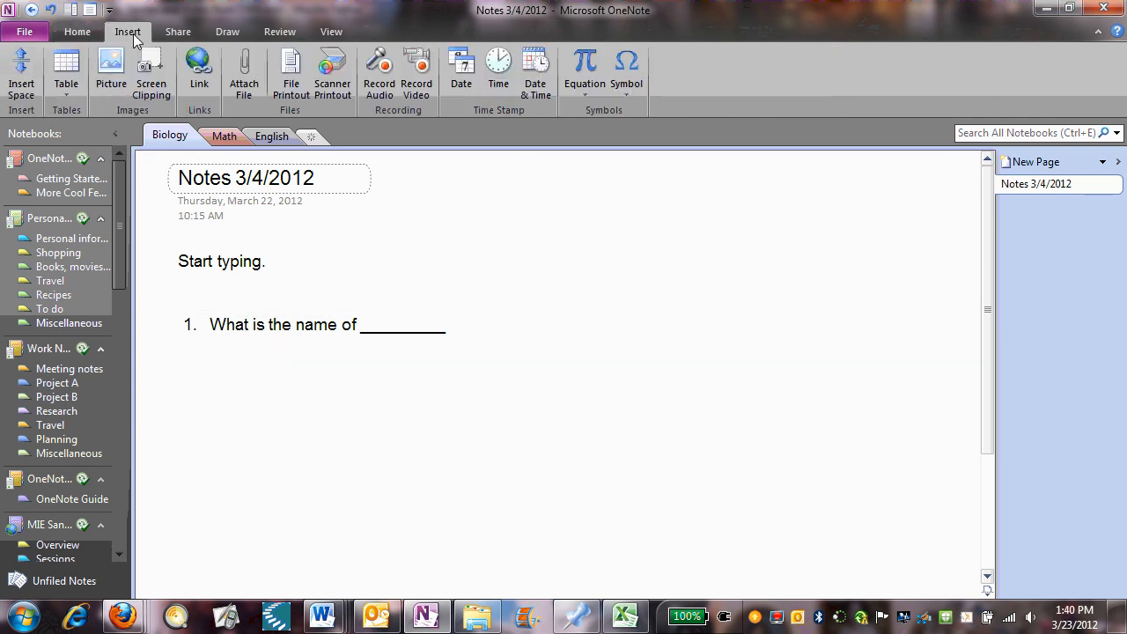
click(59, 95)
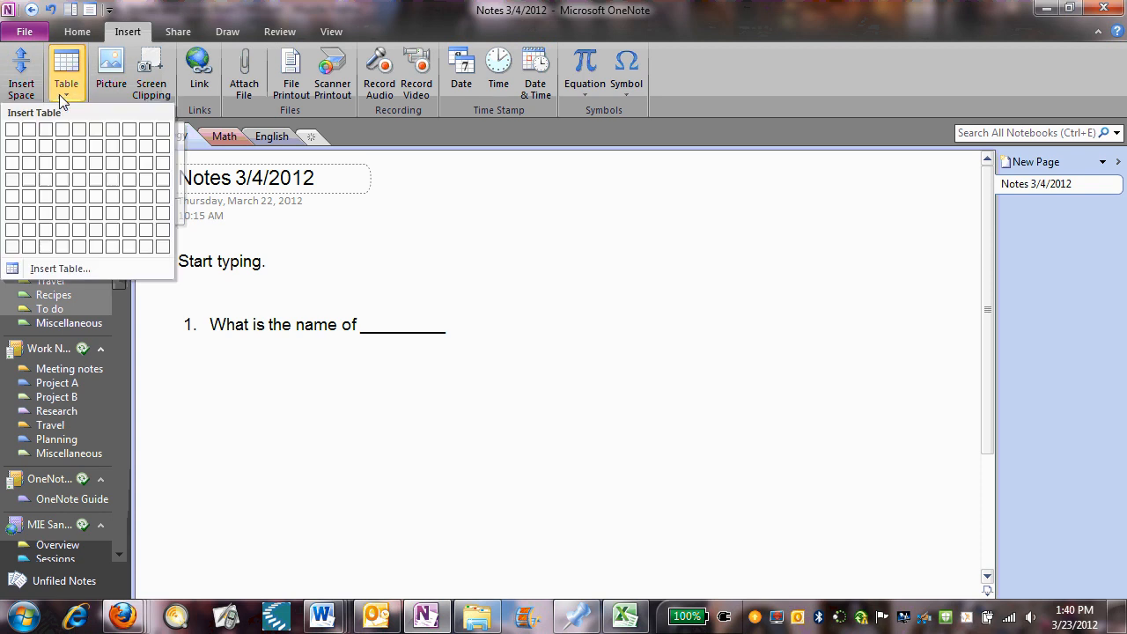
click(13, 134)
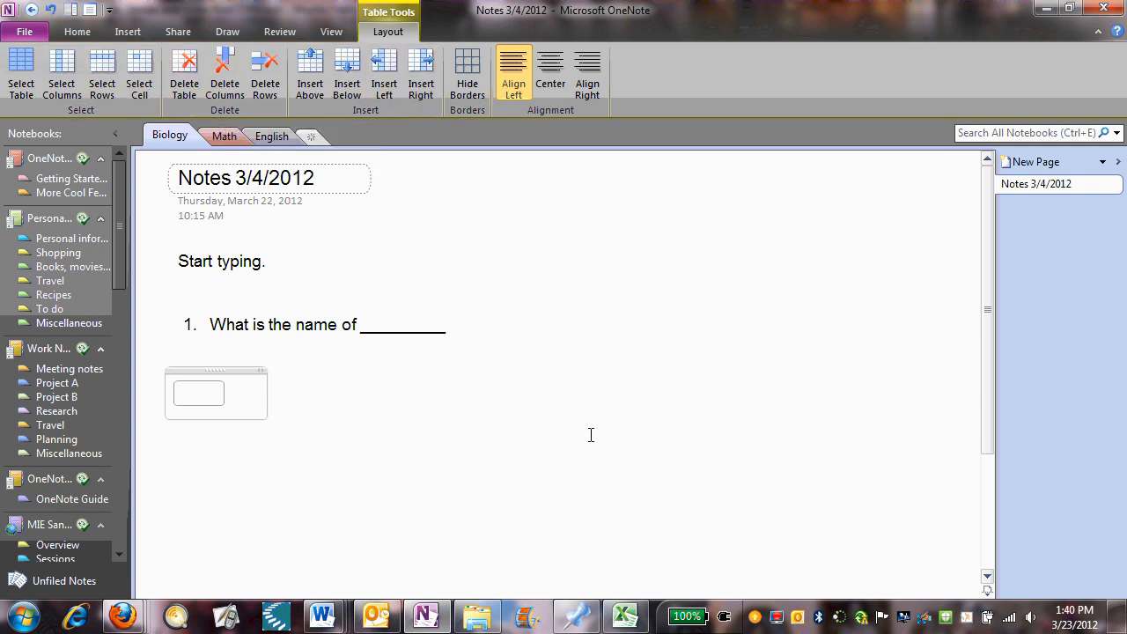
click(248, 465)
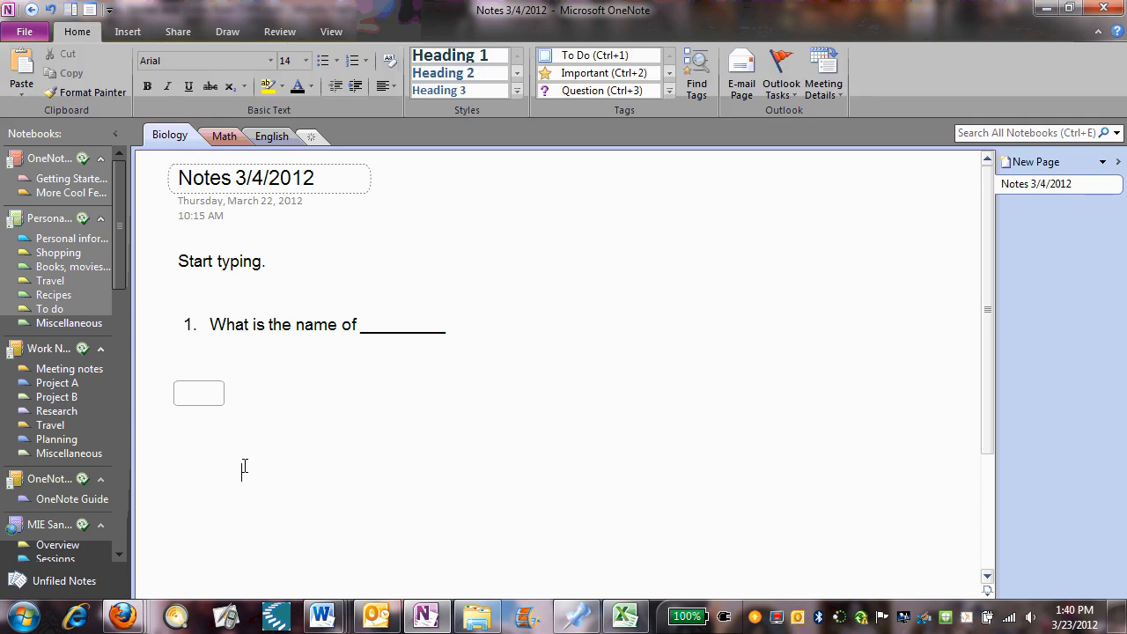
Fill the single-cell table with "Put in their answer." and move it slightly up and right, closer under the question
click(208, 392)
text(Put in their answer.)
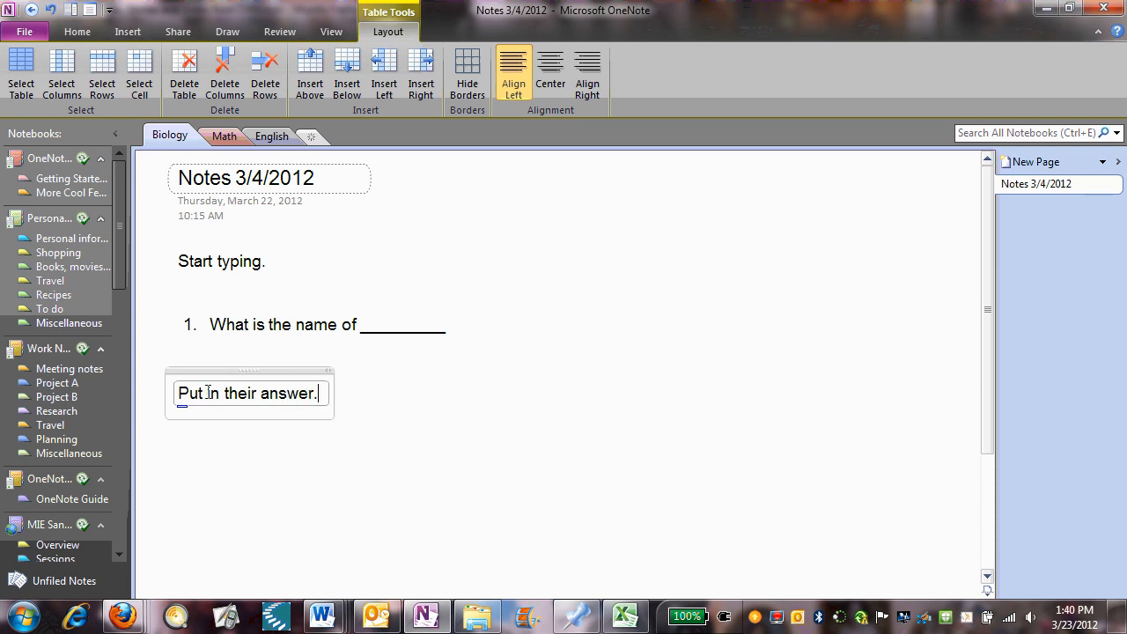
drag(255, 370, 275, 352)
click(446, 397)
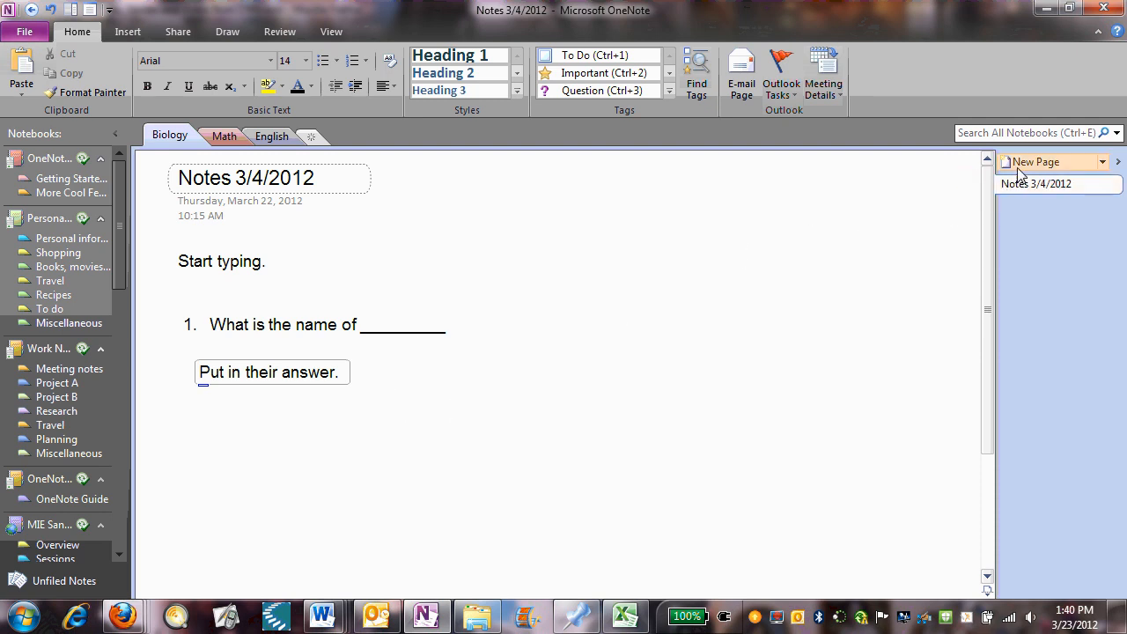
Try a new page with the Blue Mist Margin template and switch it to the Bubbles Margin template
click(1102, 163)
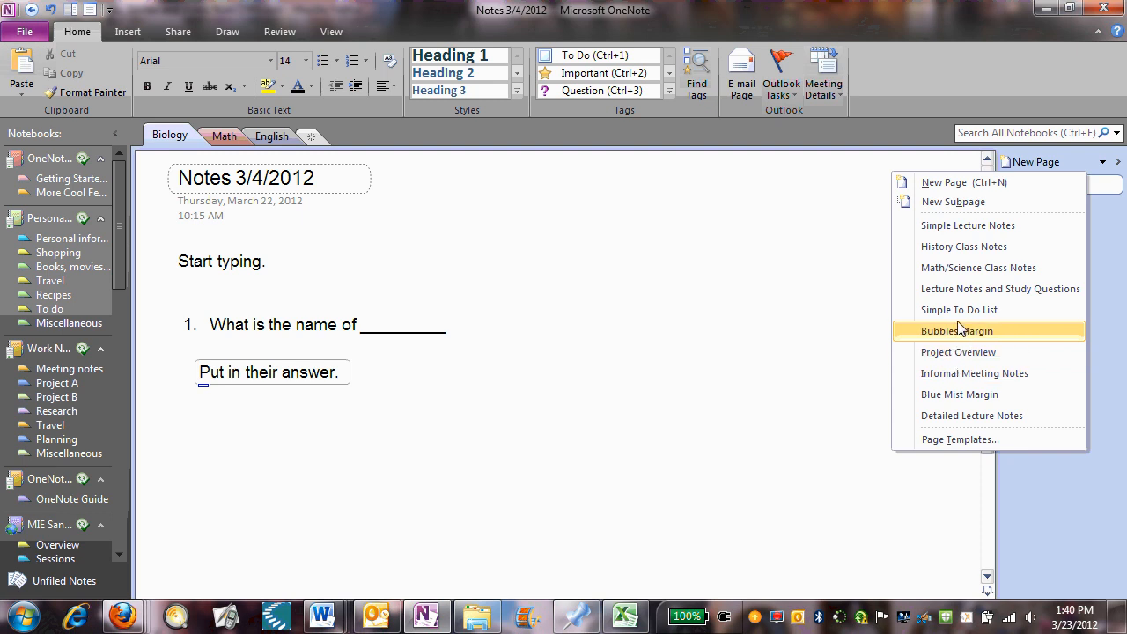
click(958, 395)
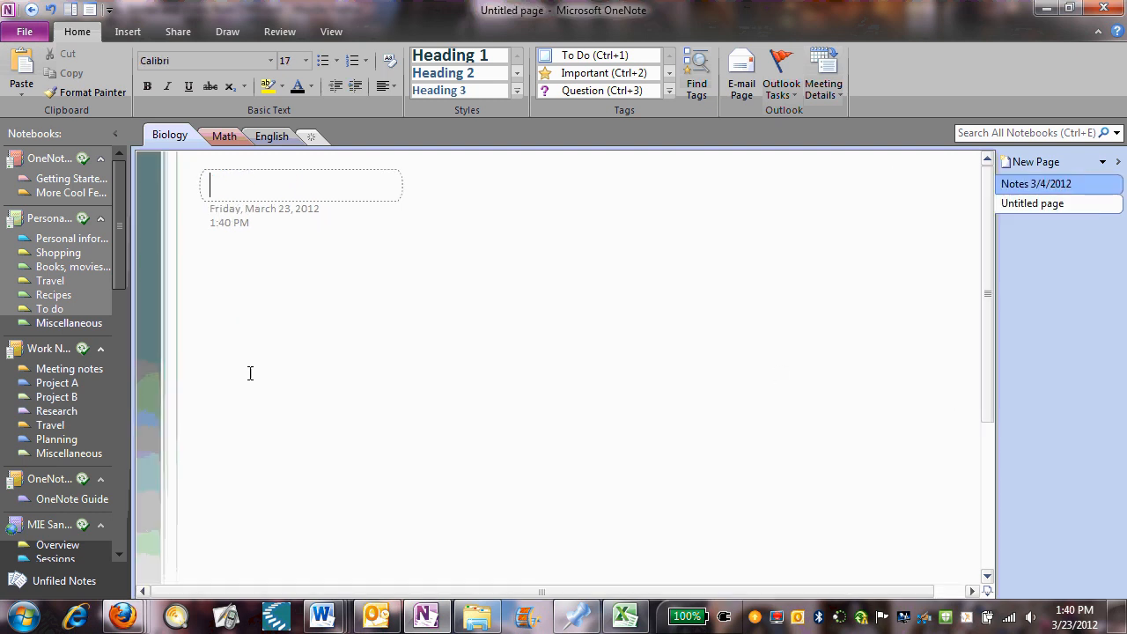
click(1104, 162)
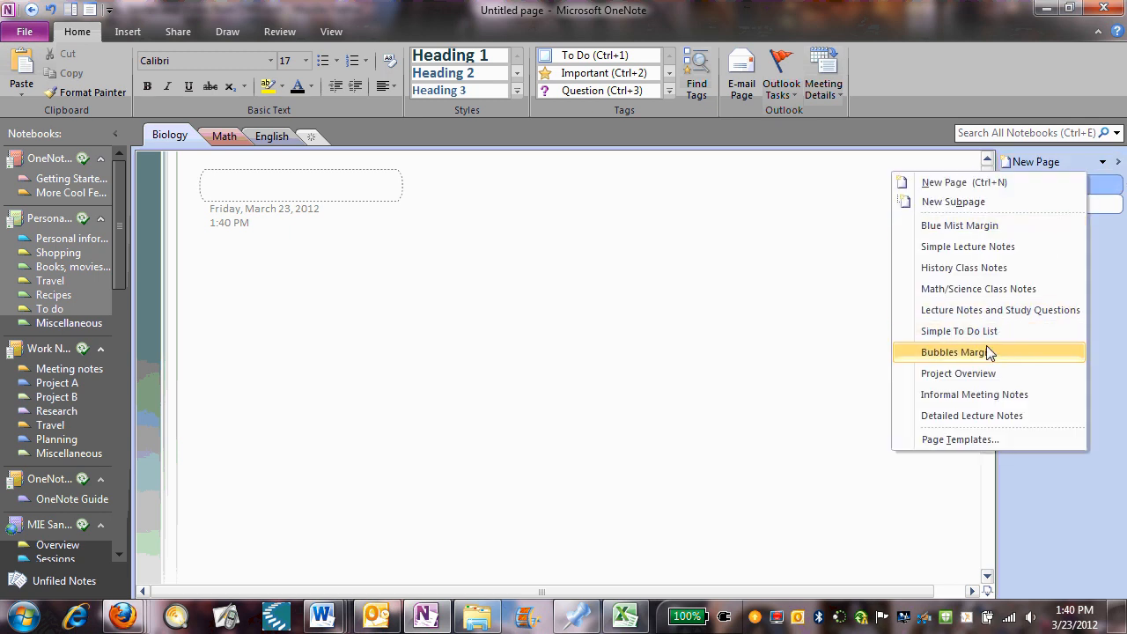
click(956, 352)
Apply the Detailed Lecture Notes template from the Academic page templates to the untitled page and look over its layout
click(1104, 164)
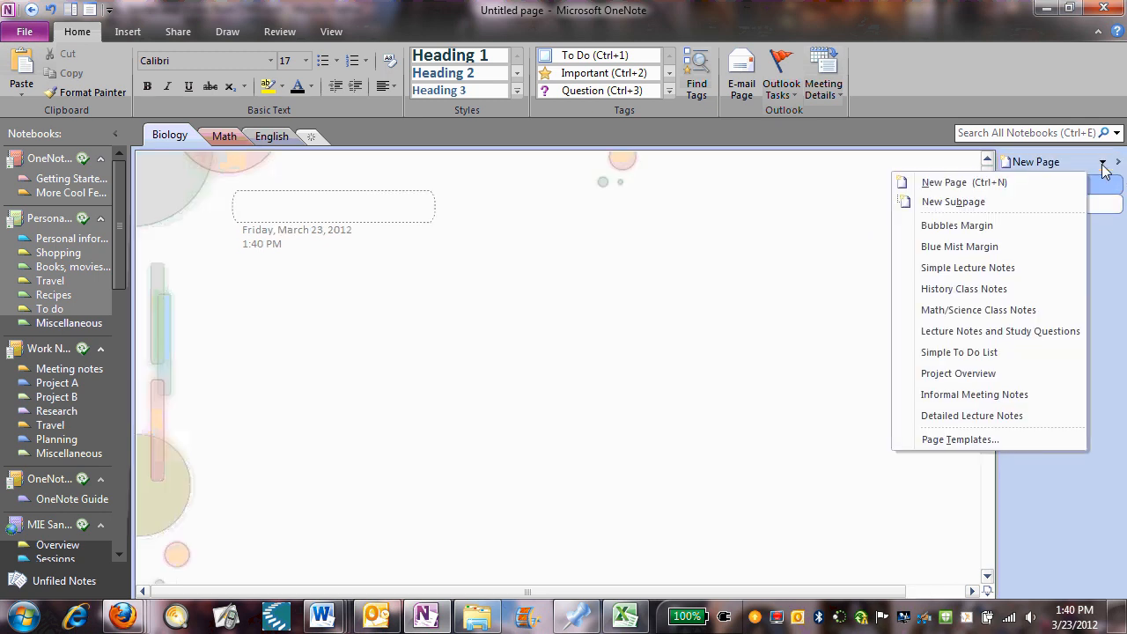
click(954, 441)
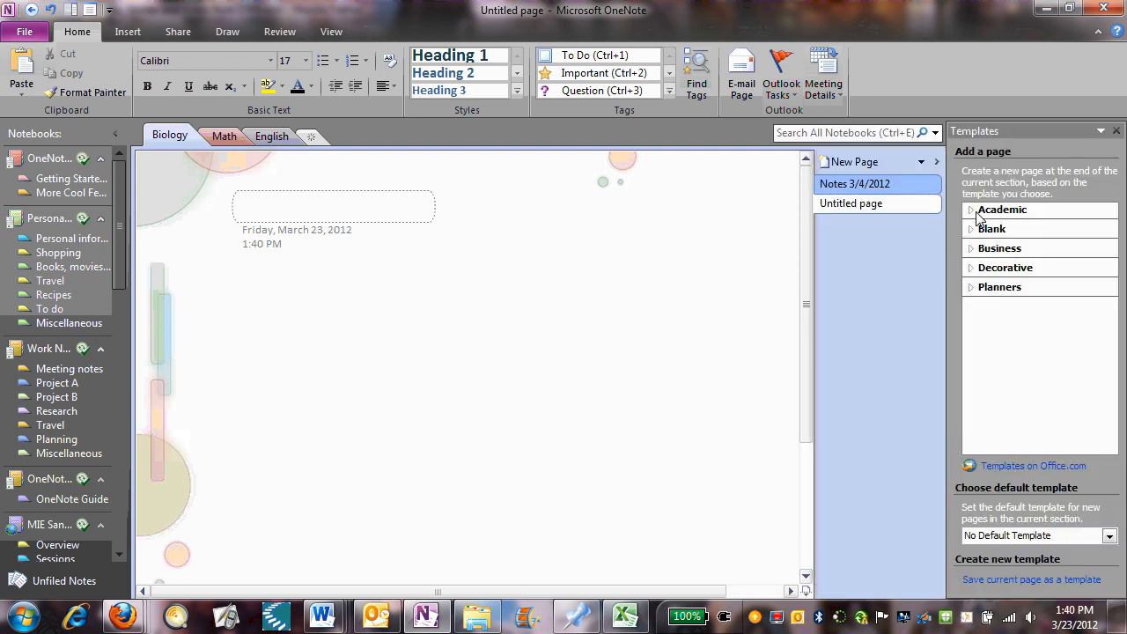
click(974, 213)
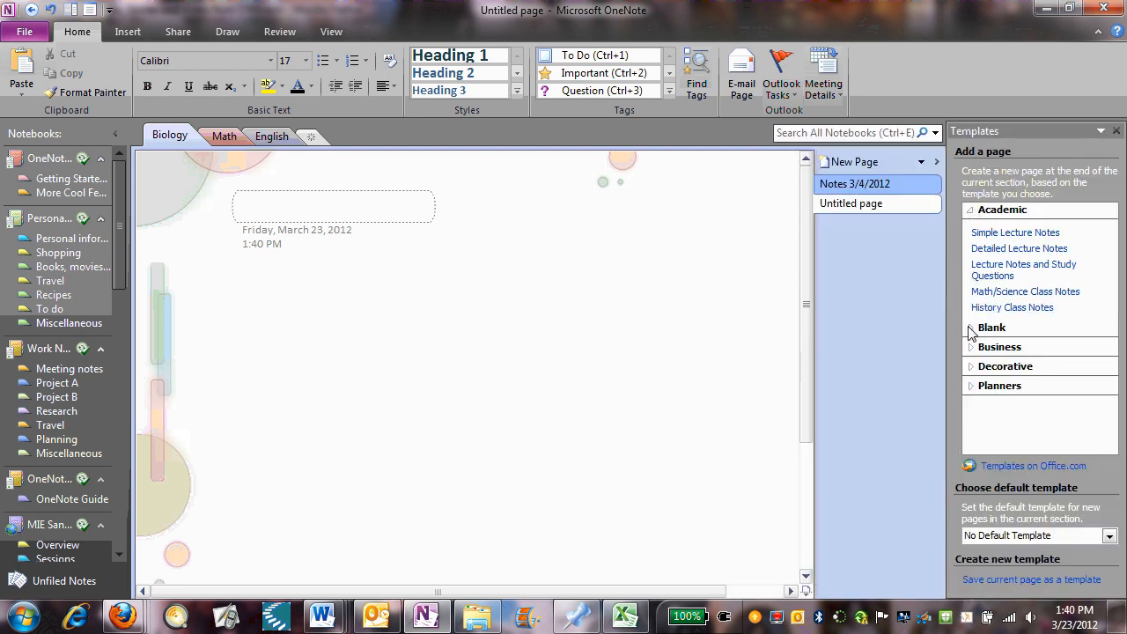
click(971, 330)
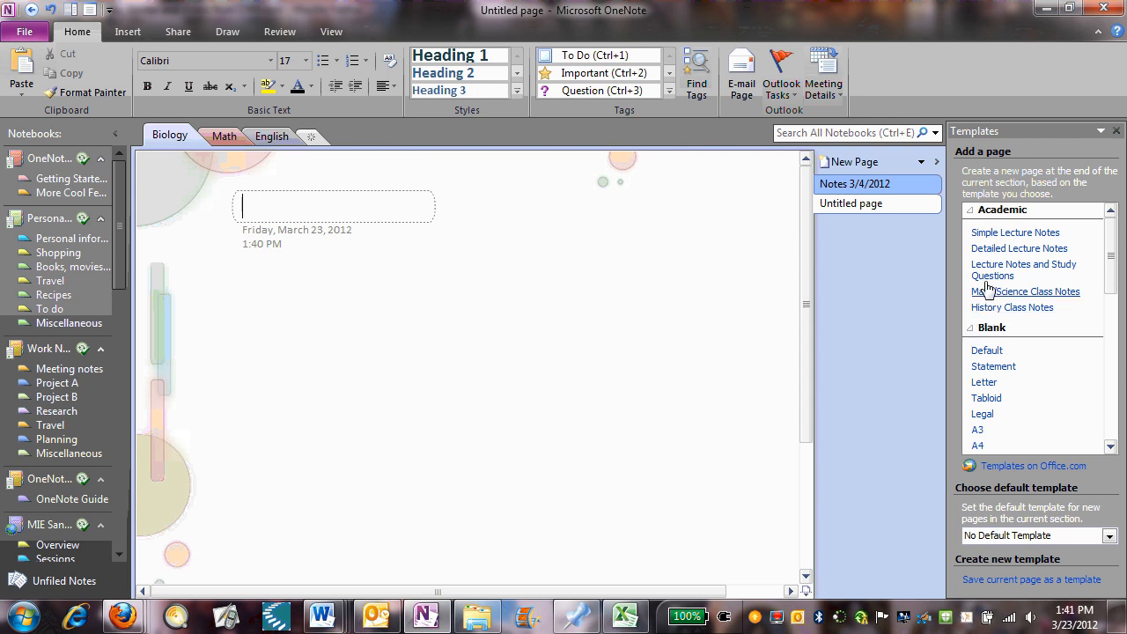
click(991, 248)
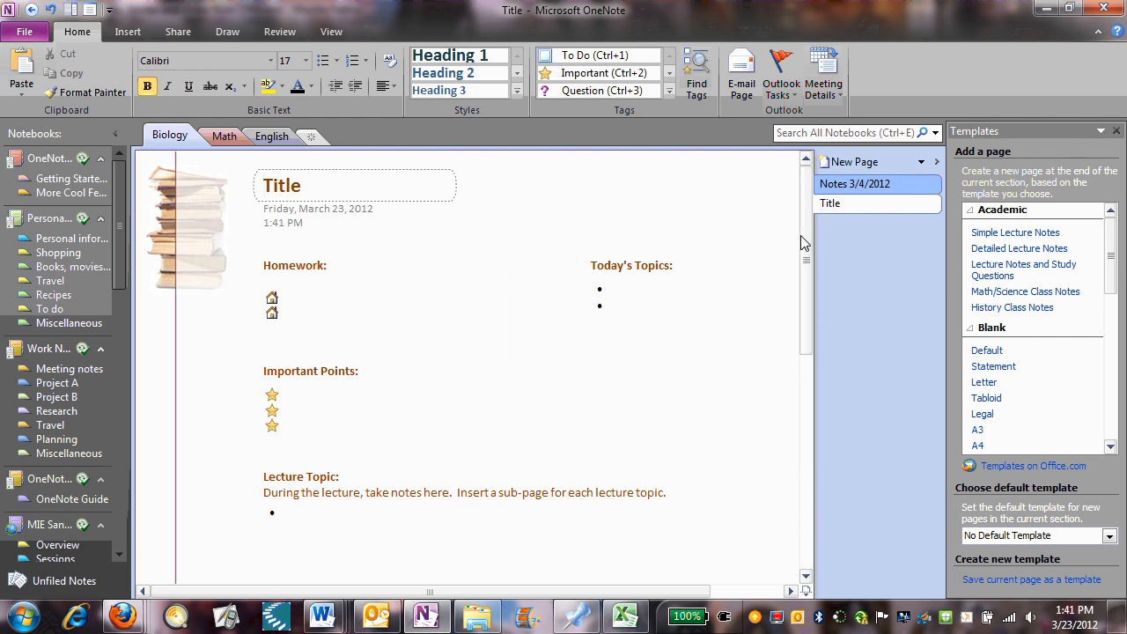
scroll(806, 264, down, 6)
drag(806, 398, 803, 247)
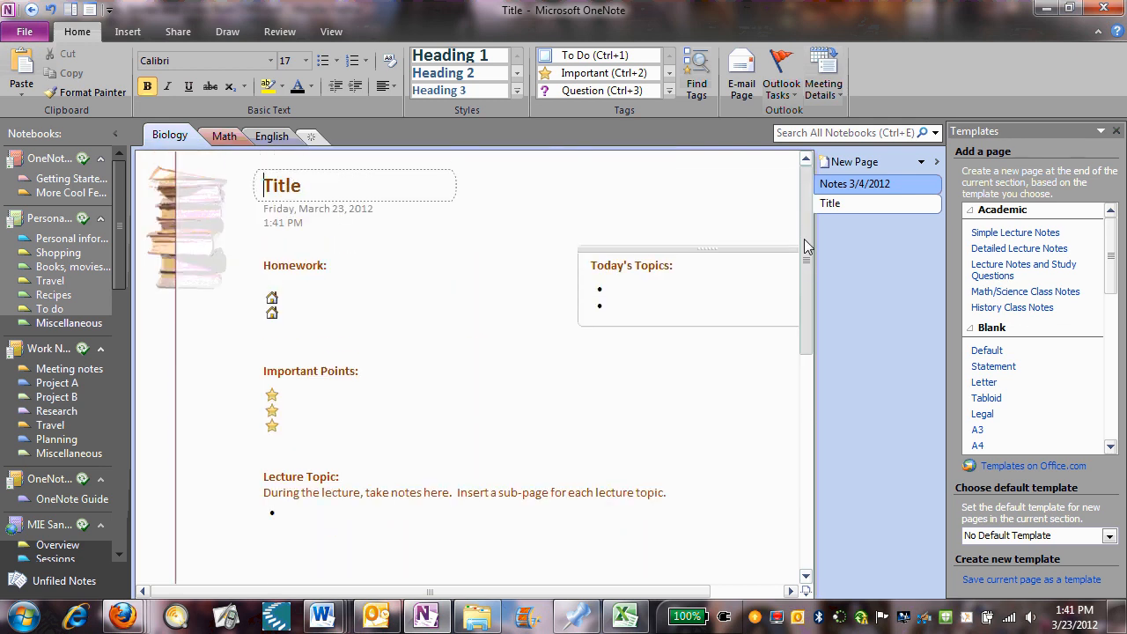
scroll(1111, 215, down, 10)
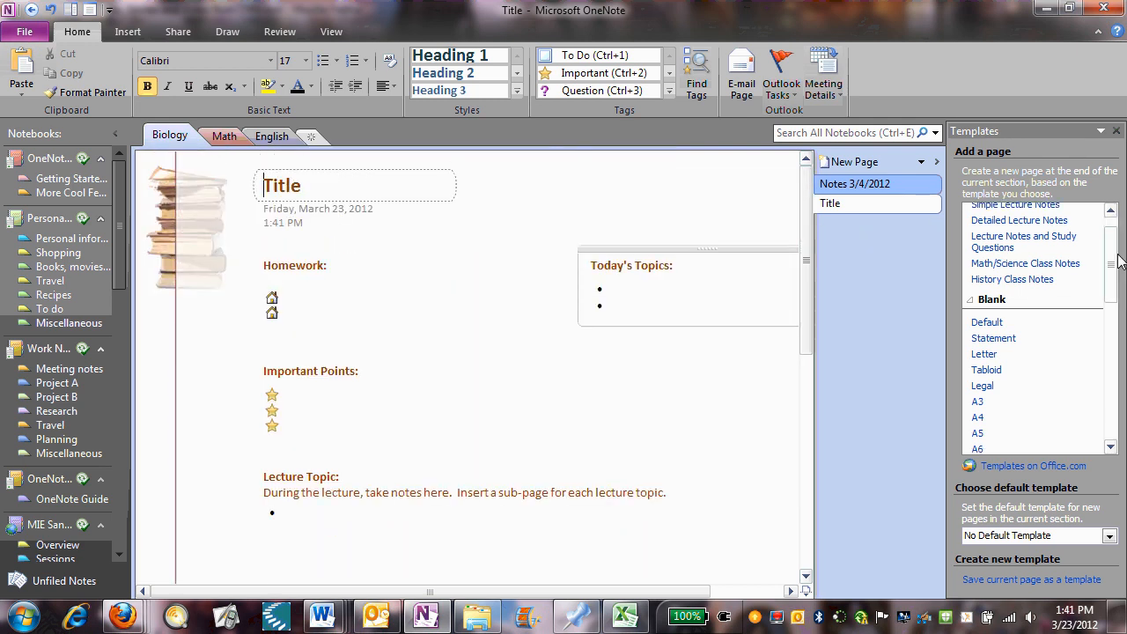
scroll(1112, 216, up, 10)
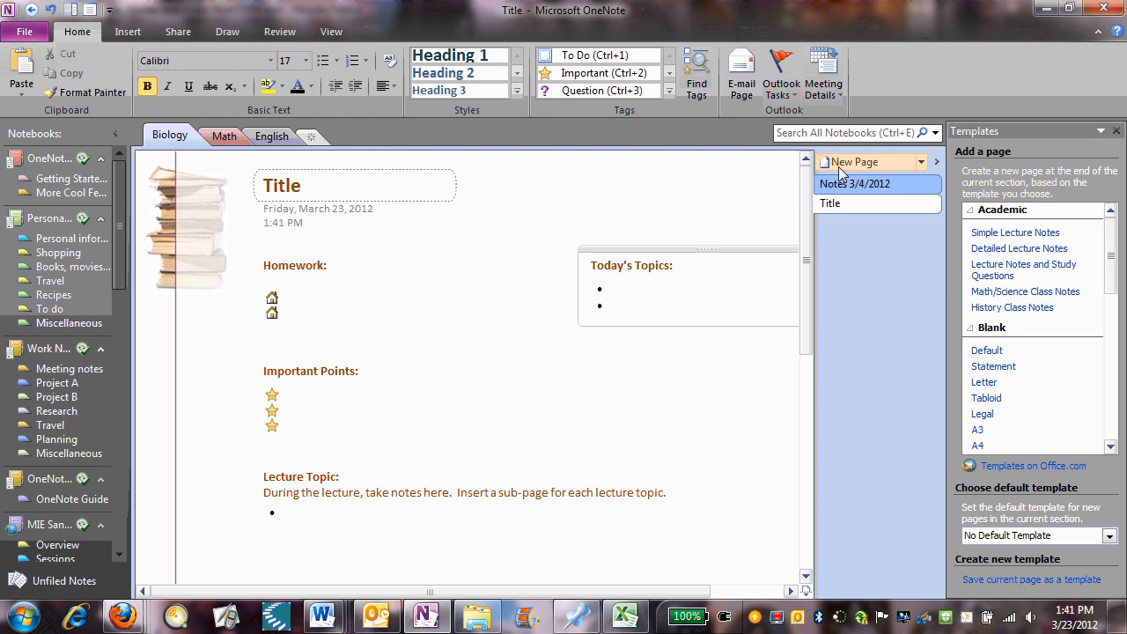
Add a blank page to the Biology section, check the Notes 3/4/2012 page and return to the blank one
click(921, 164)
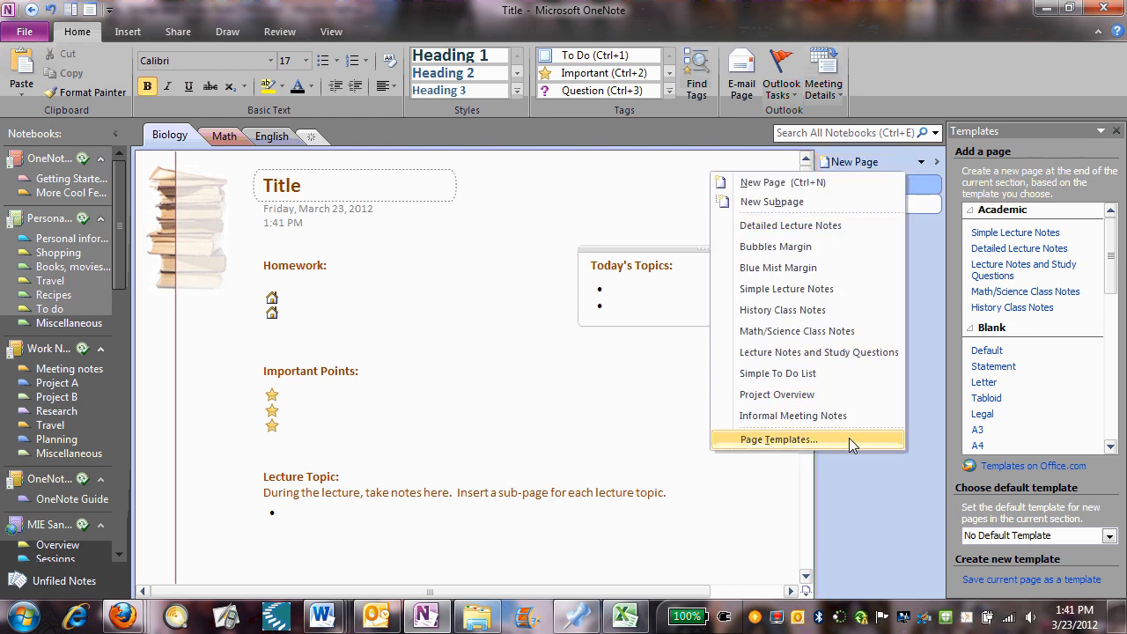
click(613, 217)
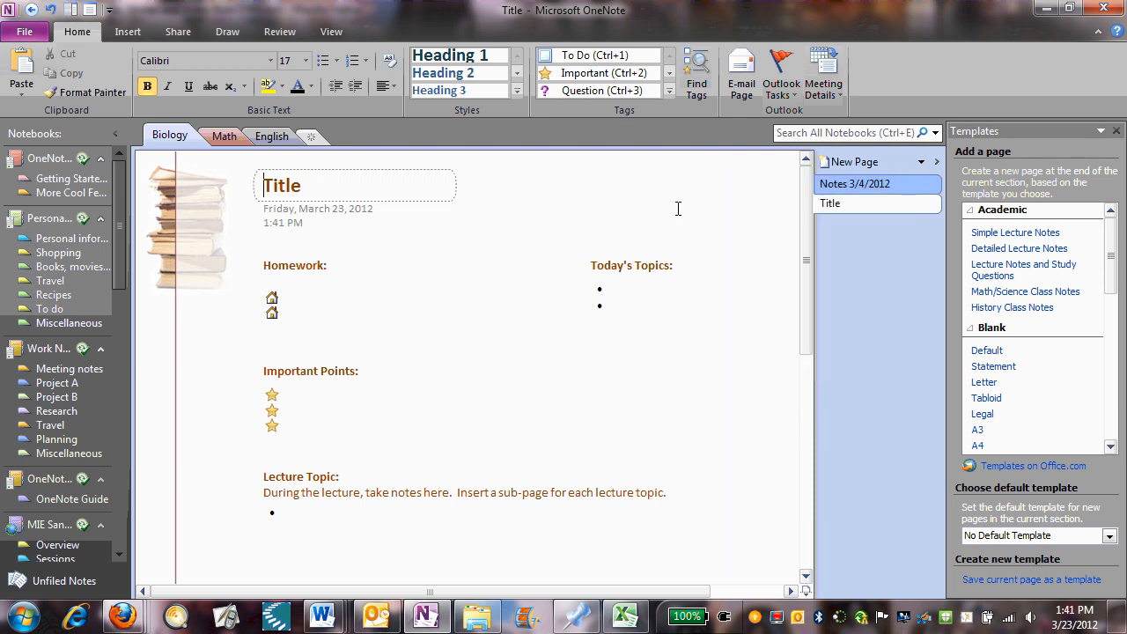
click(839, 162)
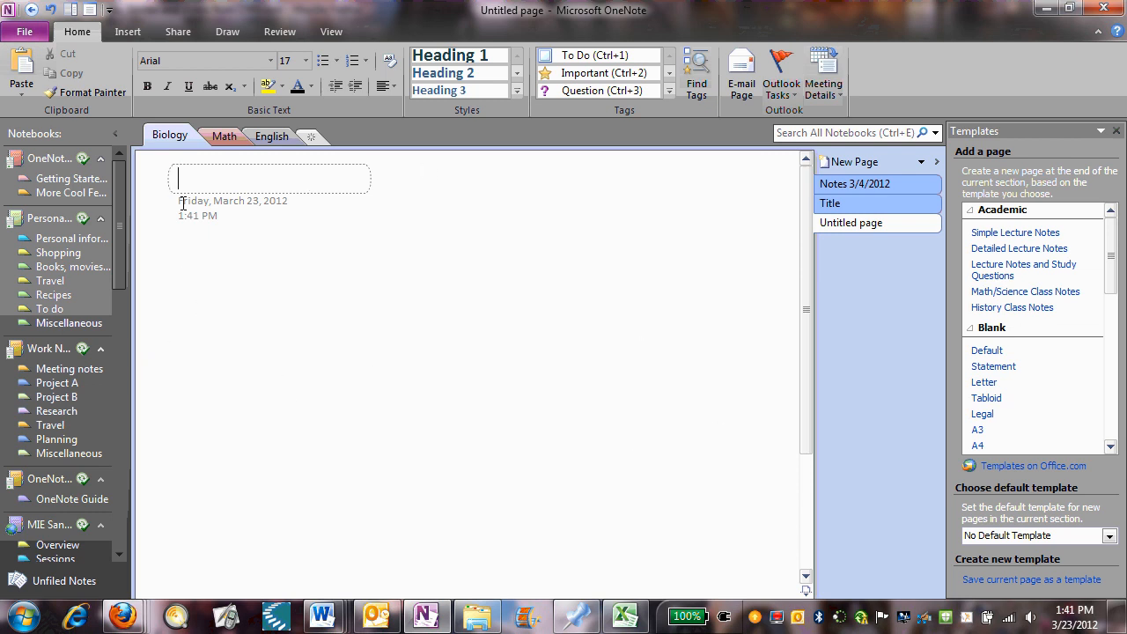
click(861, 187)
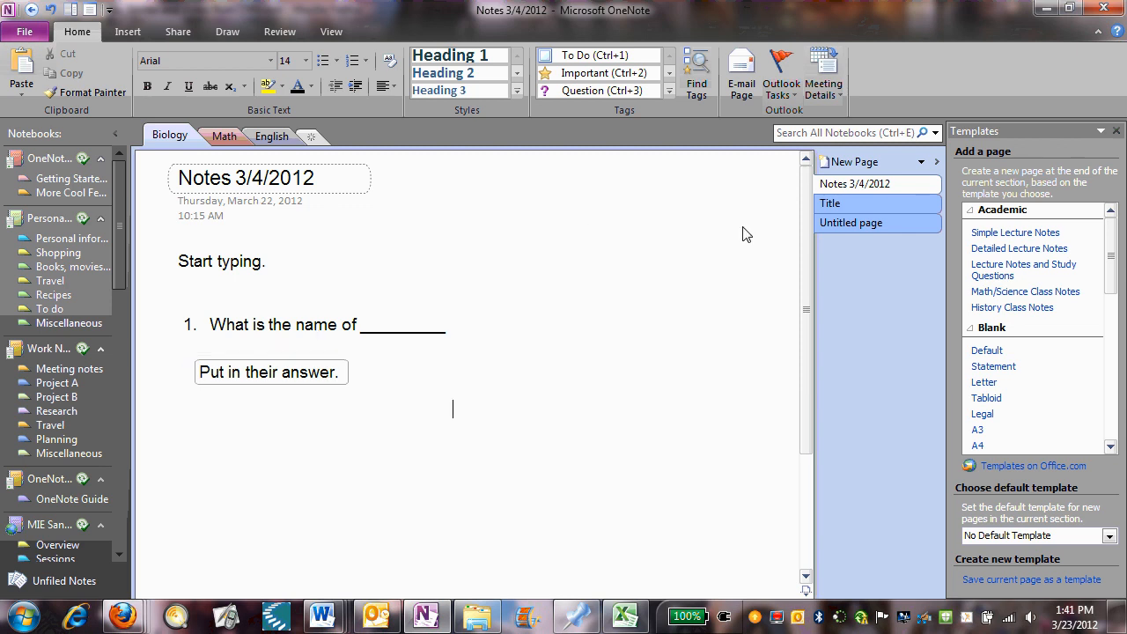
click(828, 223)
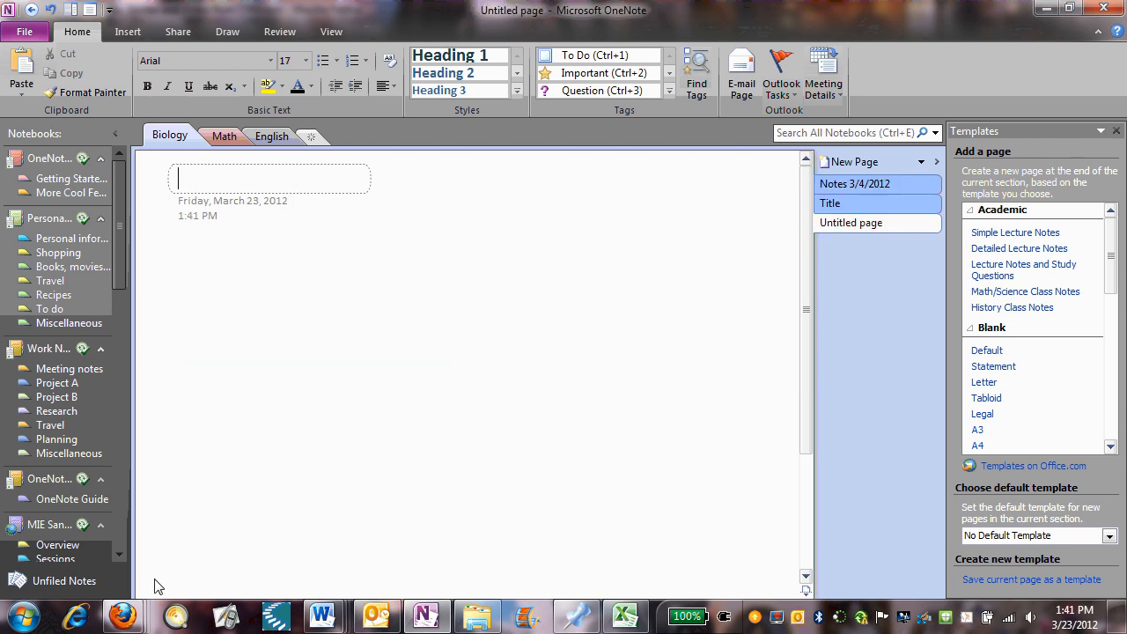
Switch to the CNN page in Firefox, open the Bank of America foreclosure rental story and copy its web address
mouse_move(129, 621)
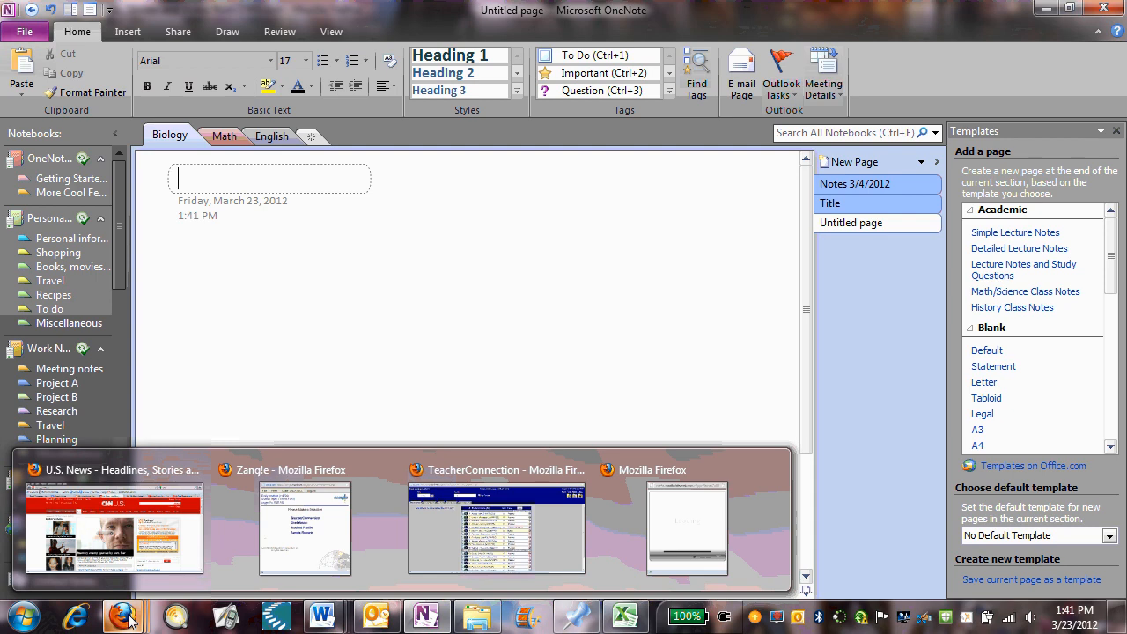
click(115, 526)
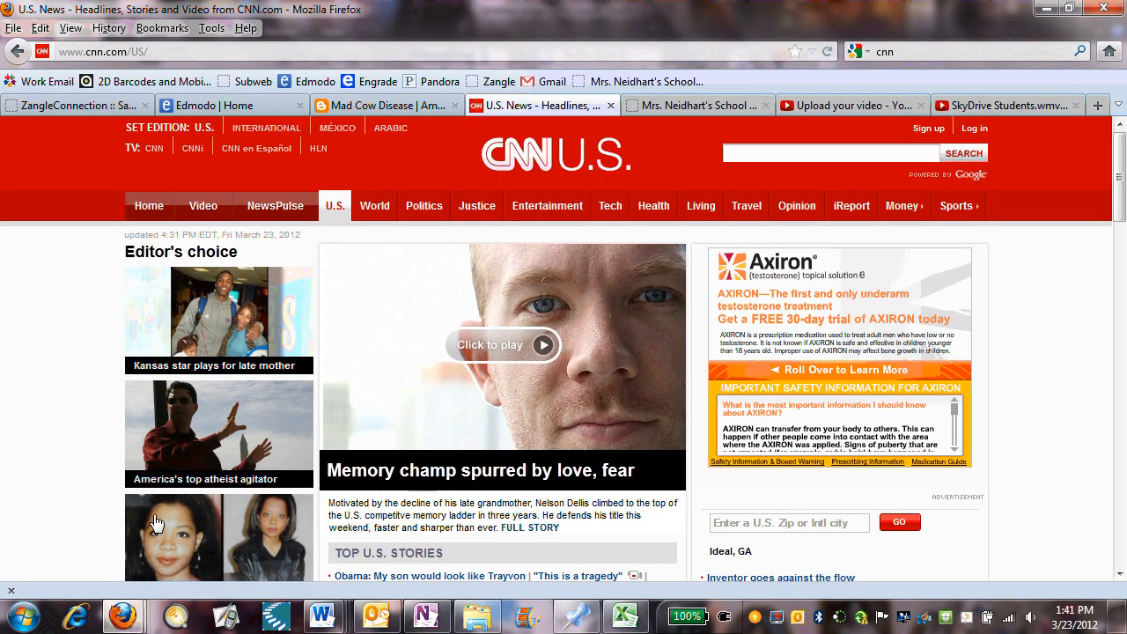
scroll(524, 373, down, 4)
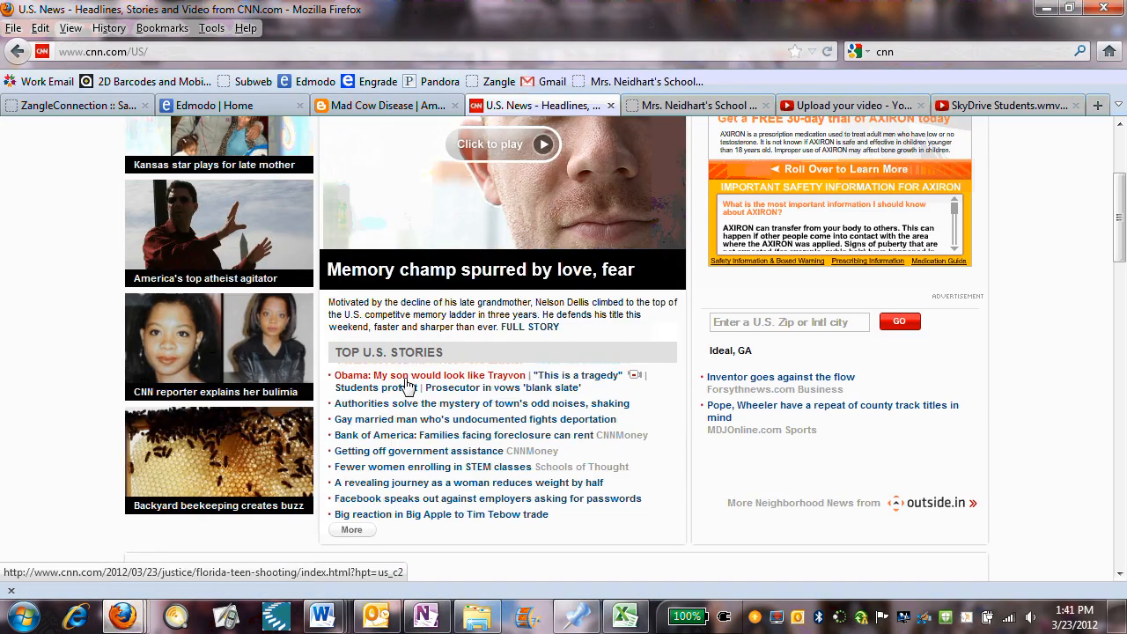
click(387, 443)
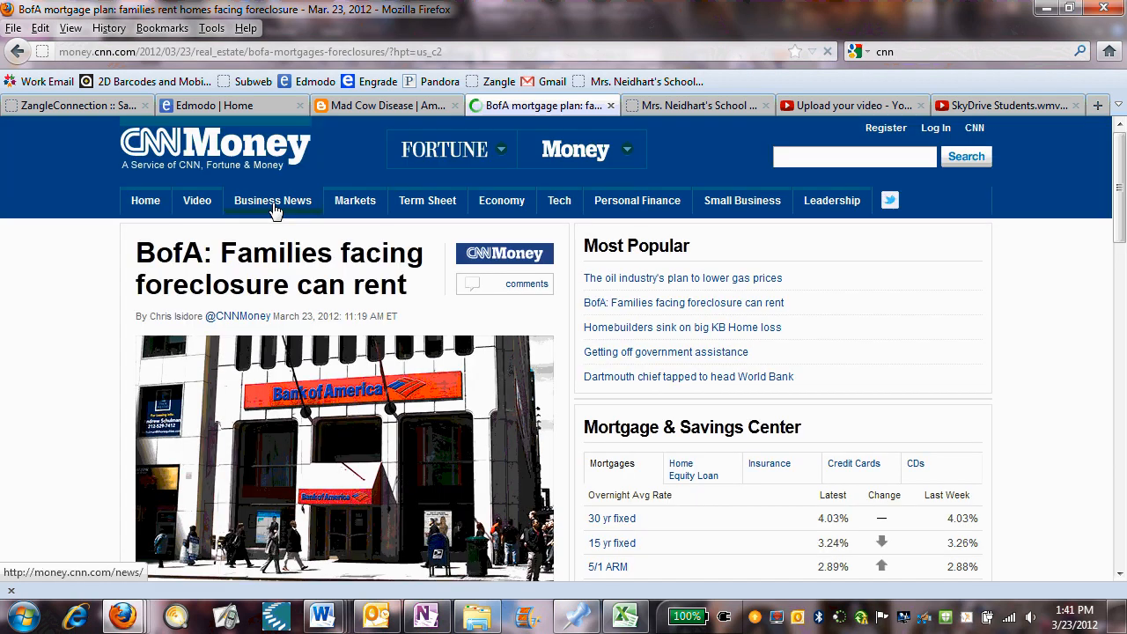
click(176, 52)
right_click(177, 53)
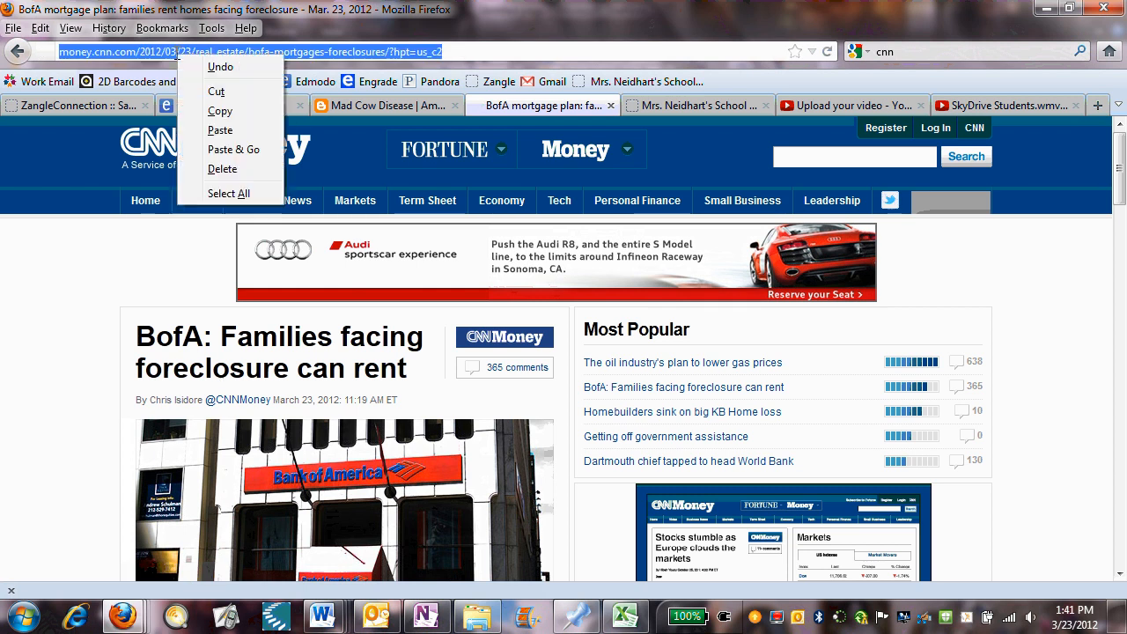
click(220, 113)
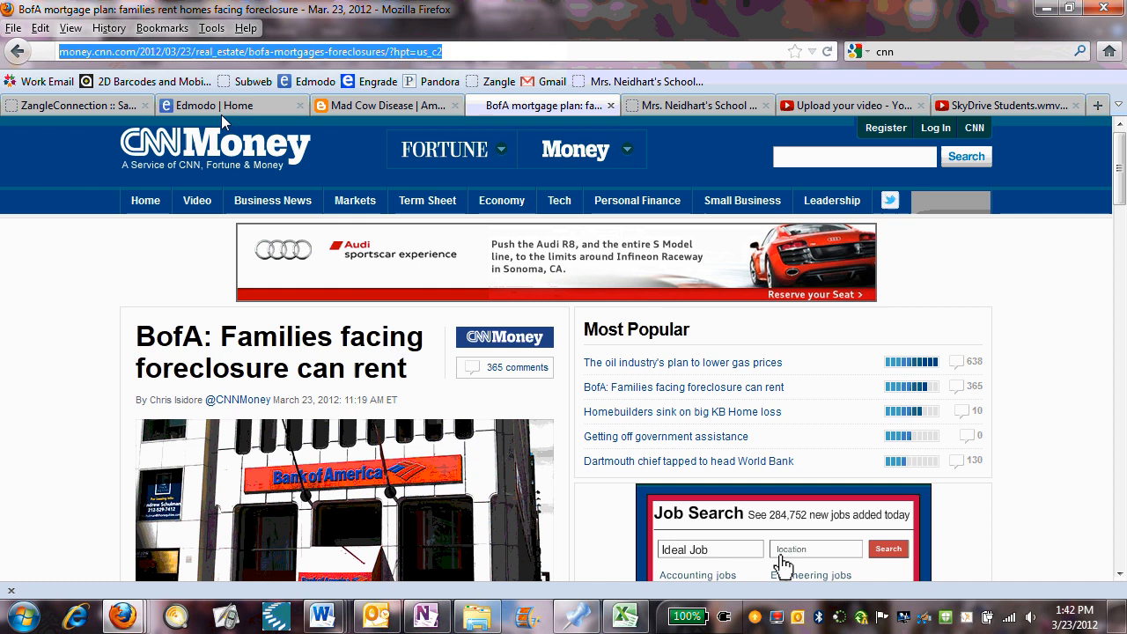
Switch back to OneNote and paste the article's link in a note below the blank page's date, followed by several empty lines
click(425, 616)
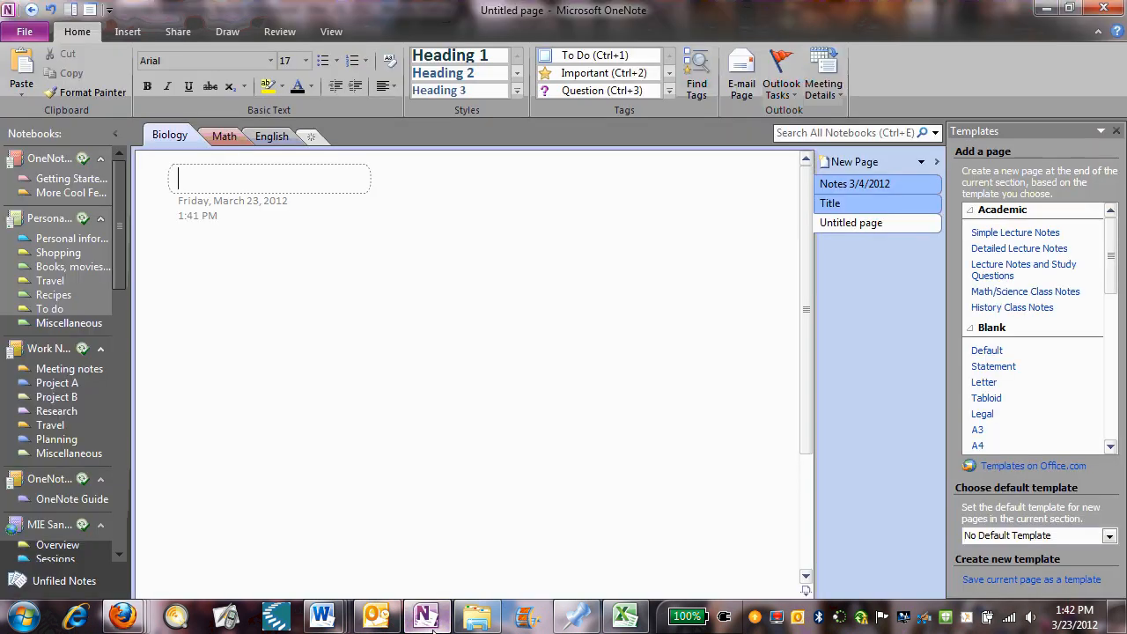
click(200, 270)
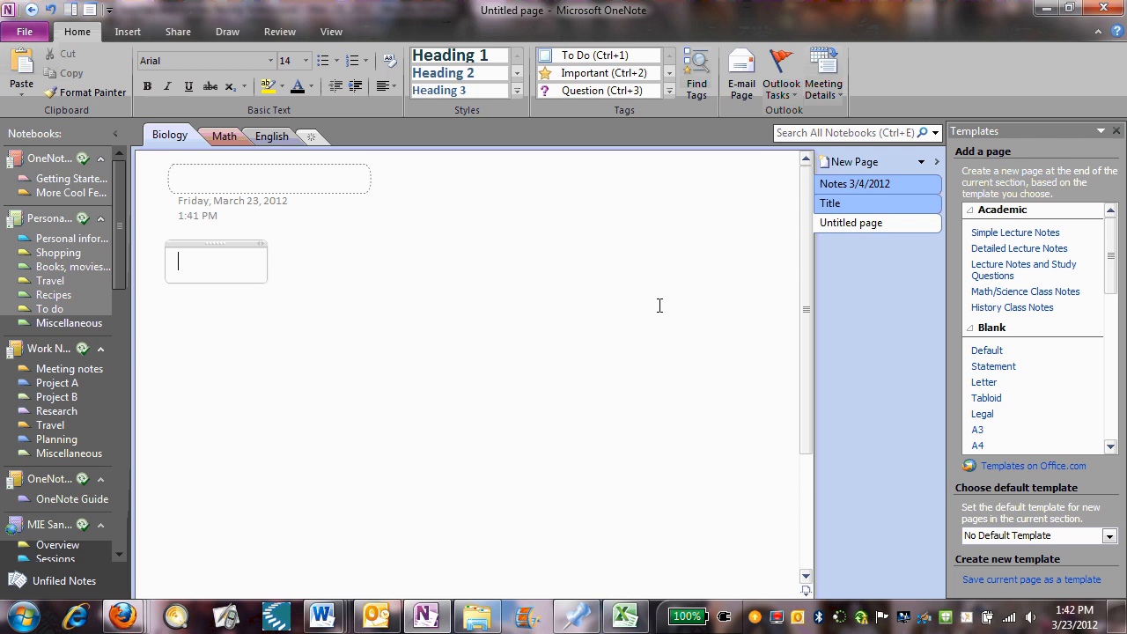
key(ctrl+v)
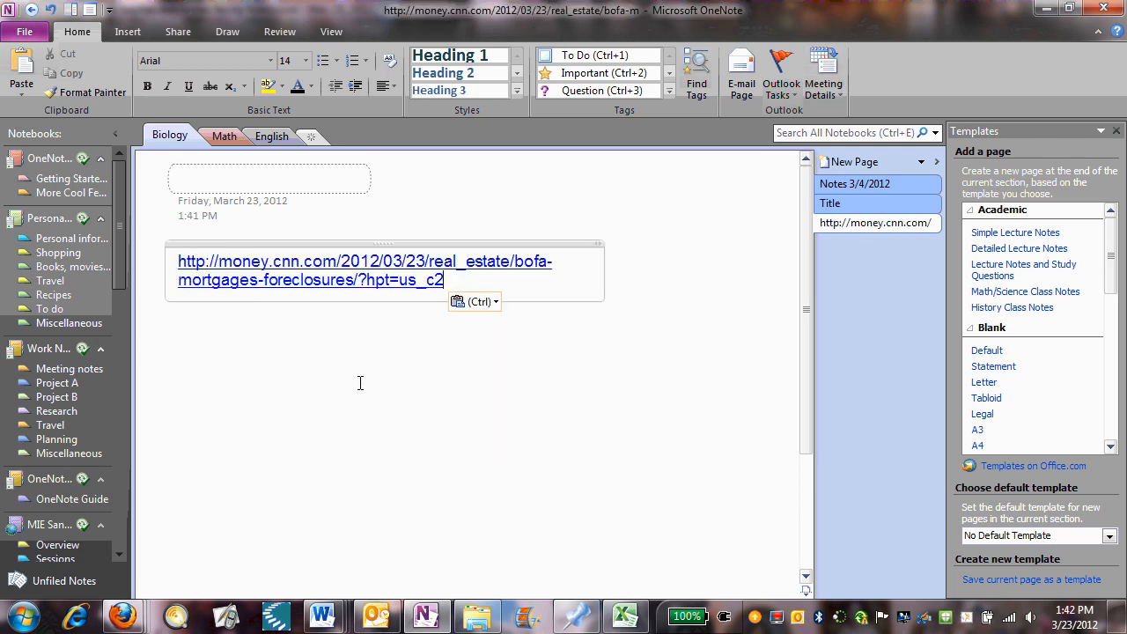
key(Return)
key(Return)
key(Return)
key(Return)
key(Return)
click(740, 422)
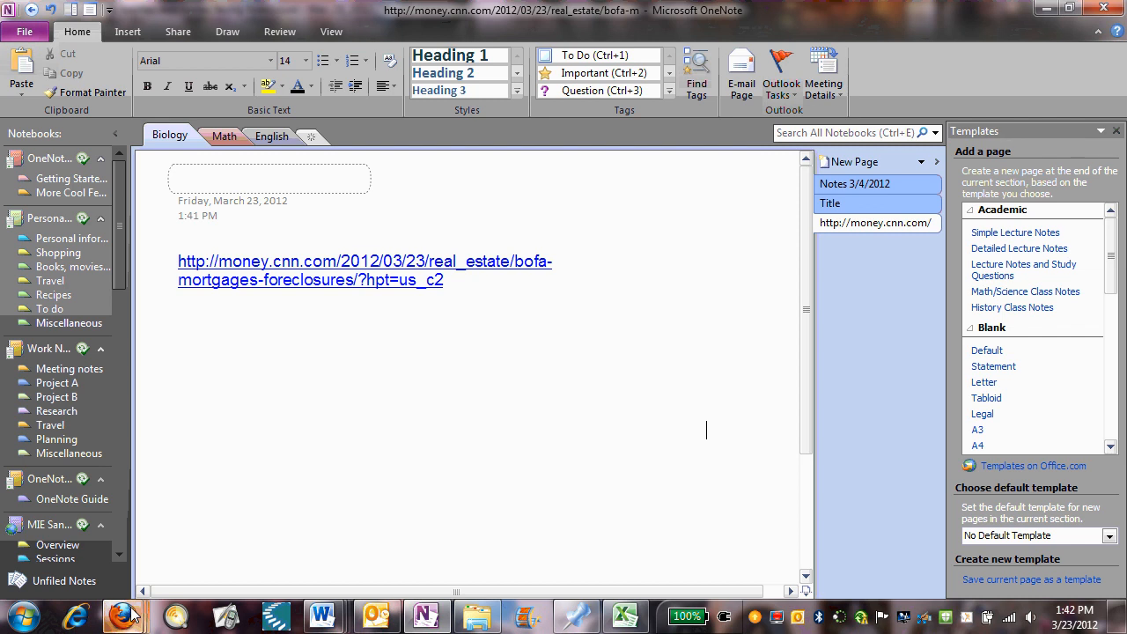
Return to the article in Firefox, capture its headline and photo area with the Snipping Tool and copy the snip
mouse_move(123, 615)
click(129, 539)
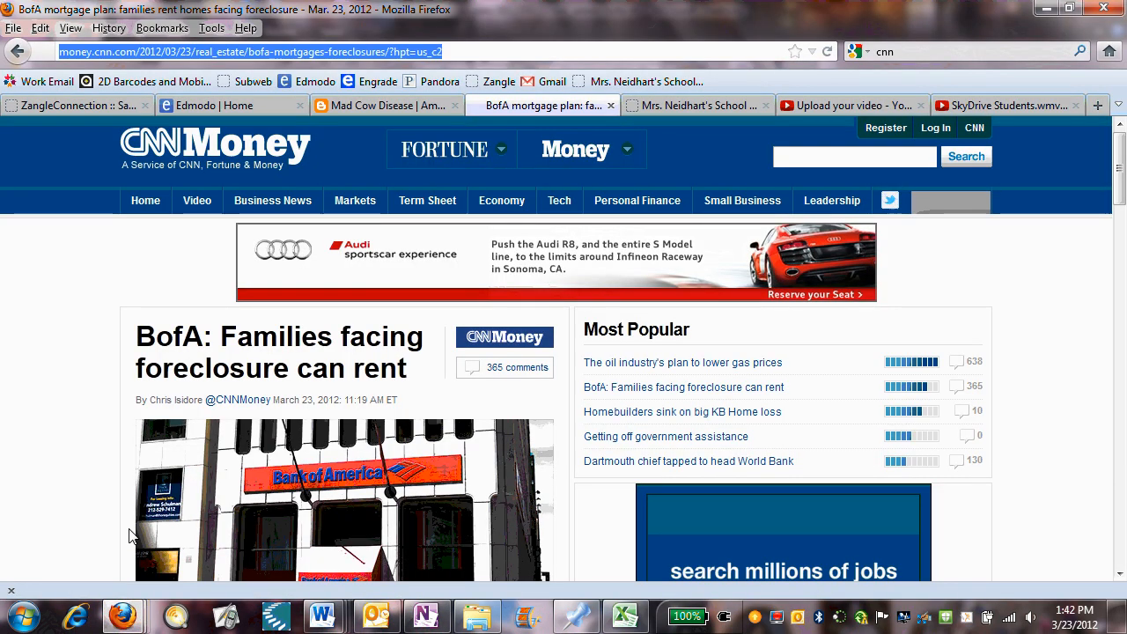
scroll(281, 452, down, 2)
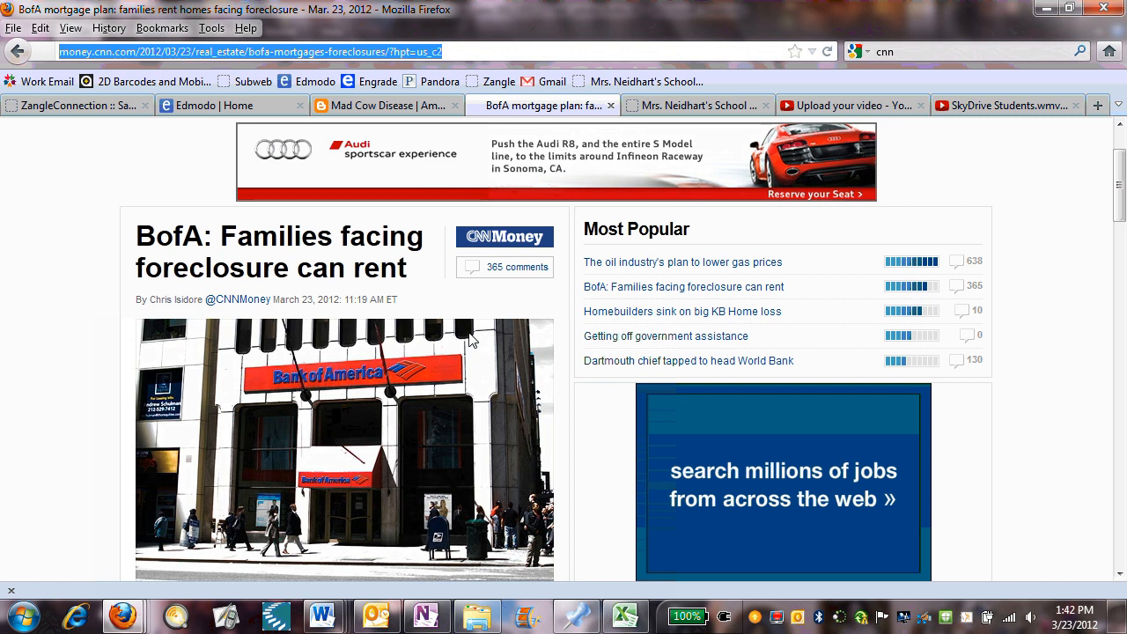
click(23, 616)
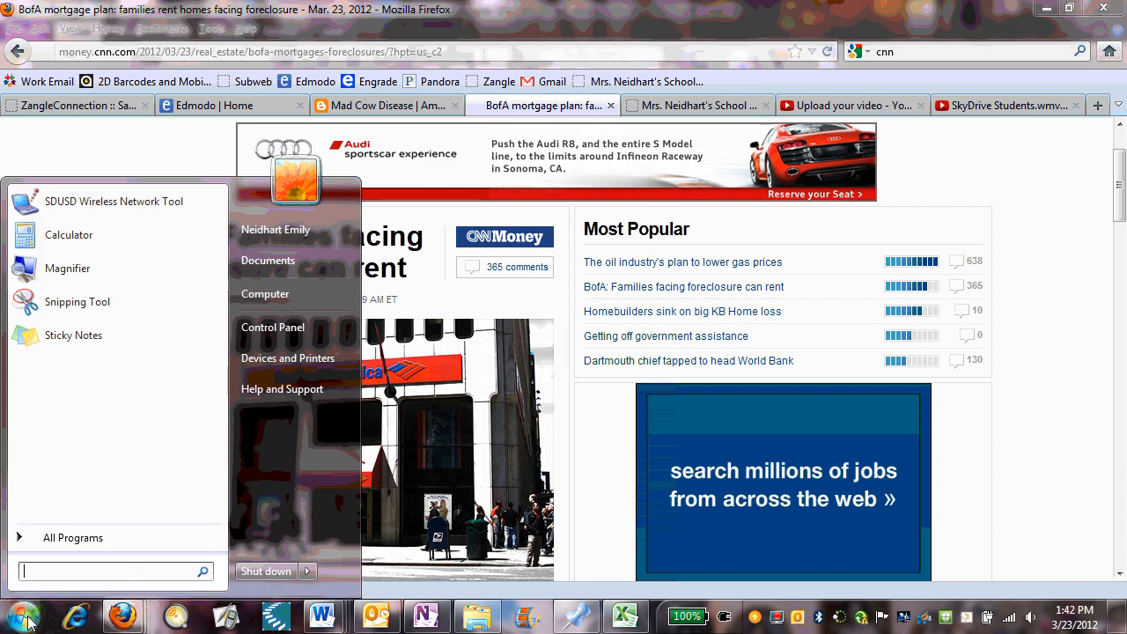
click(76, 302)
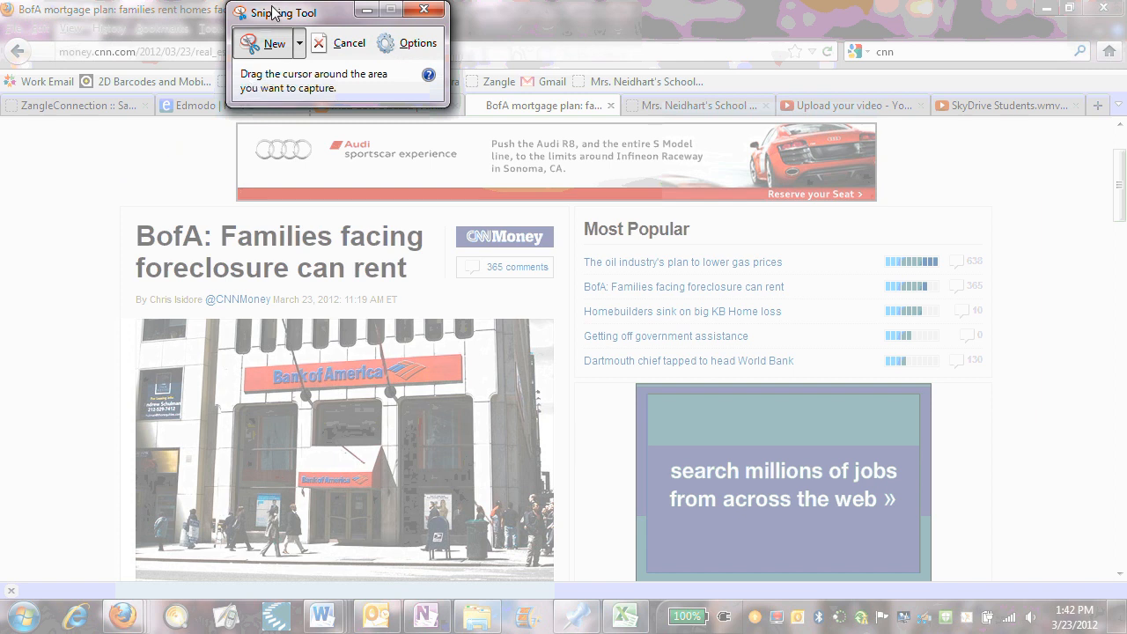
drag(272, 9, 63, 23)
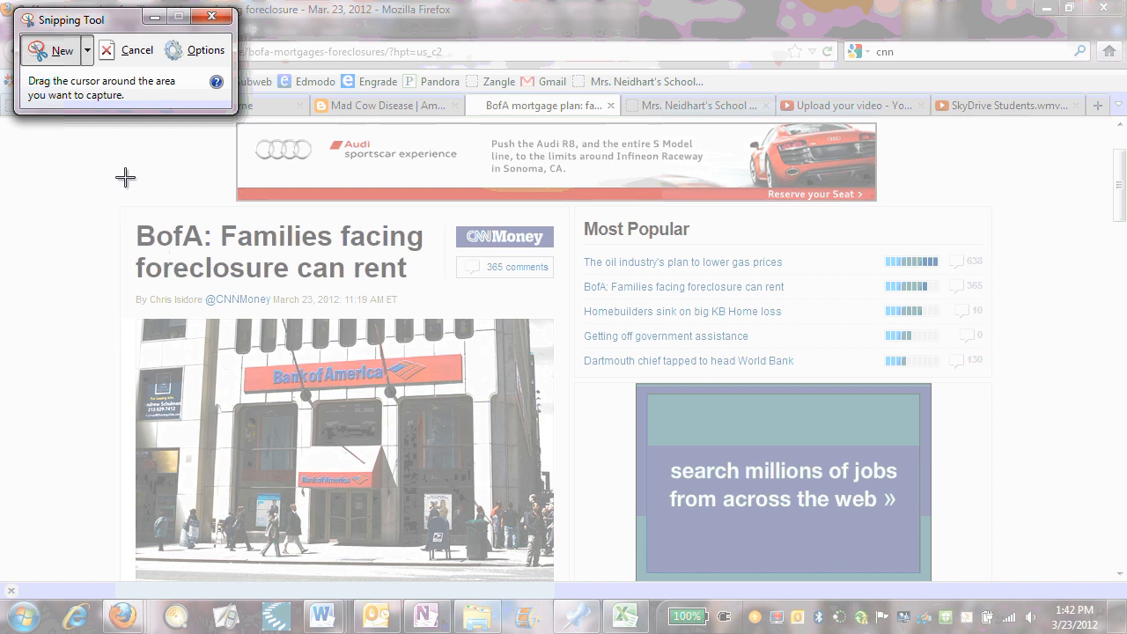
drag(125, 178, 815, 535)
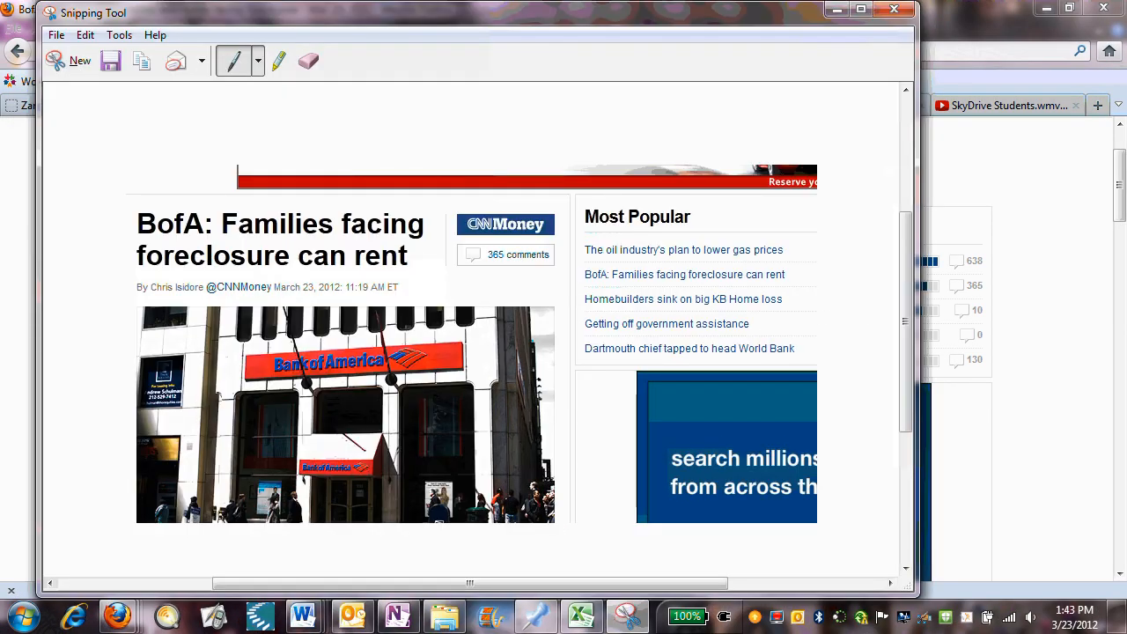
click(141, 71)
Switch to OneNote, paste the snip beneath the article link and shrink the picture
click(399, 617)
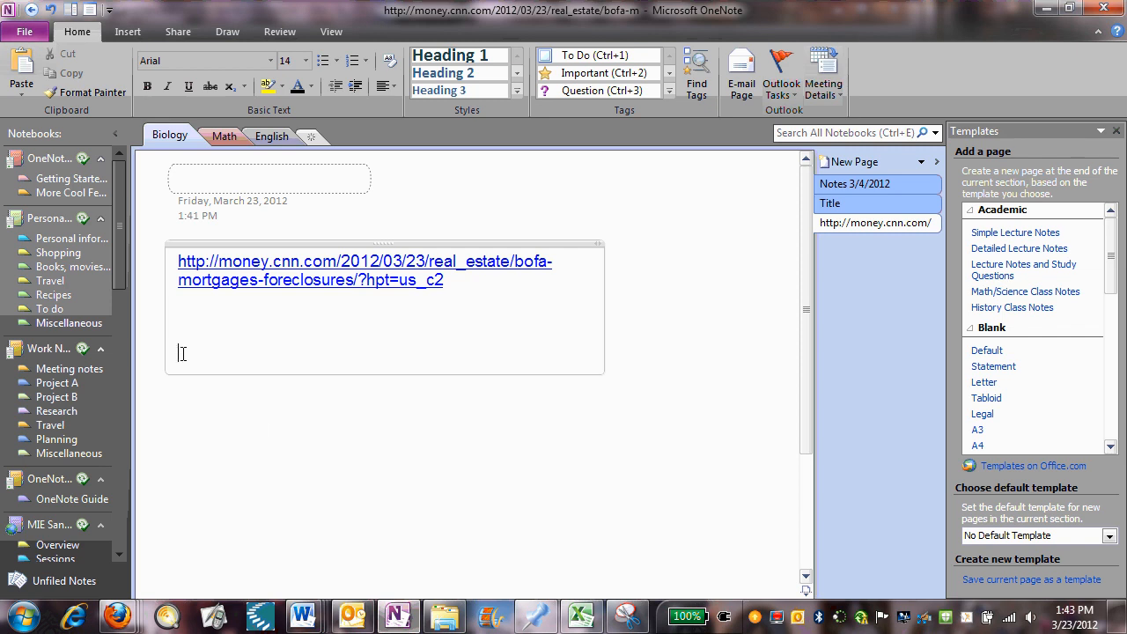
key(ctrl+v)
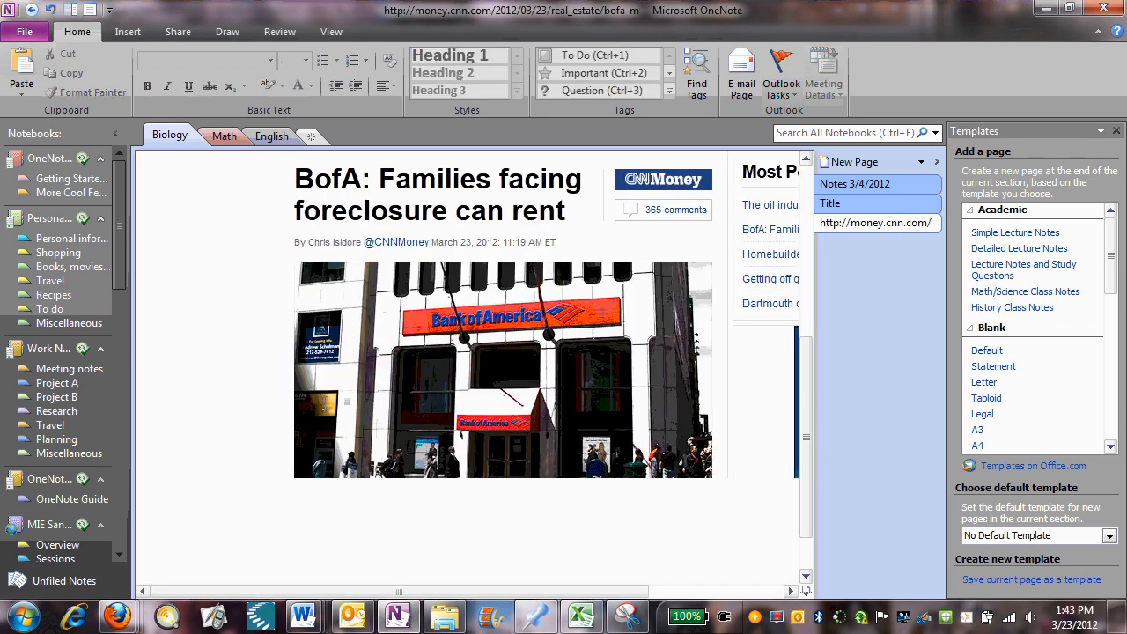
scroll(476, 441, up, 3)
drag(476, 441, 368, 294)
scroll(387, 361, down, 3)
drag(173, 398, 335, 313)
scroll(558, 402, up, 3)
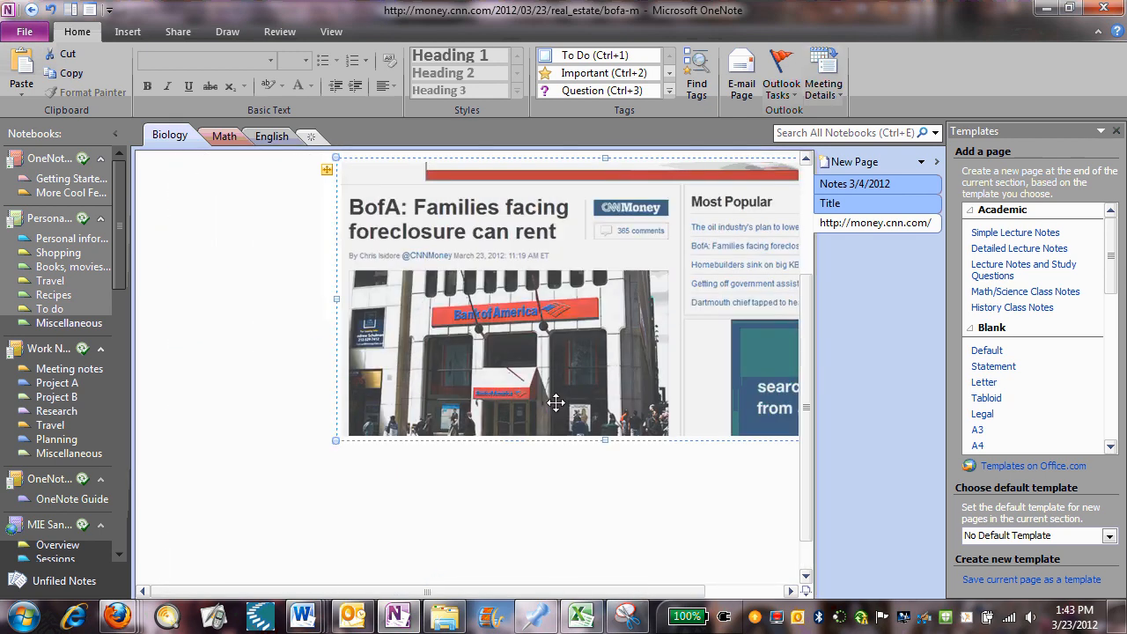
Move the pasted news snip so it lines up directly beneath the article link, and deselect it
drag(547, 315, 410, 314)
scroll(537, 380, up, 2)
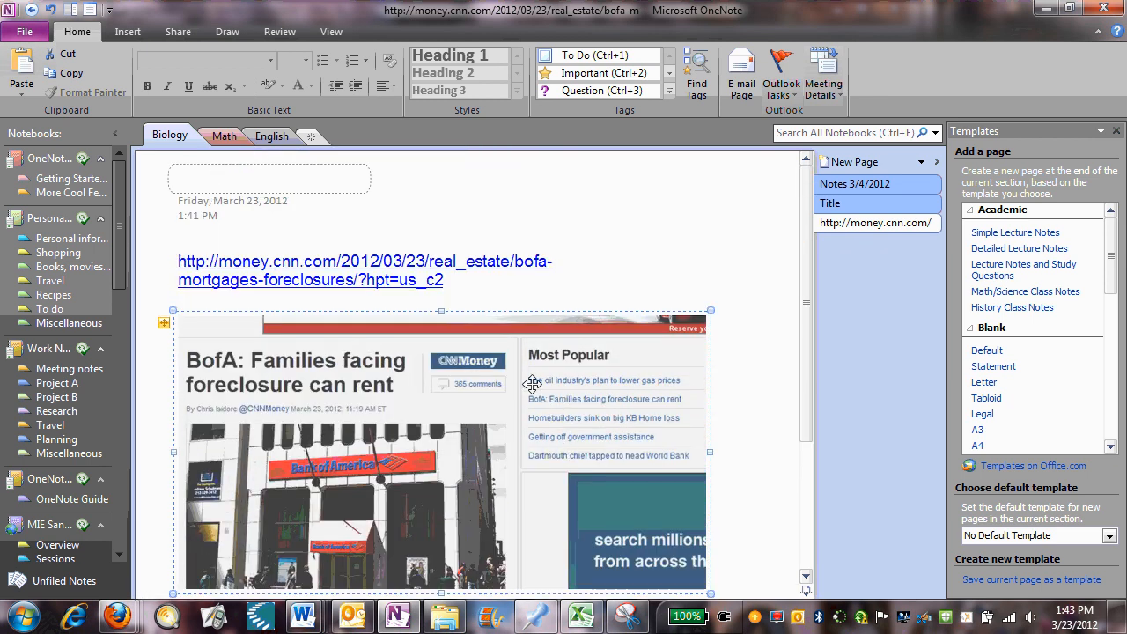
click(642, 277)
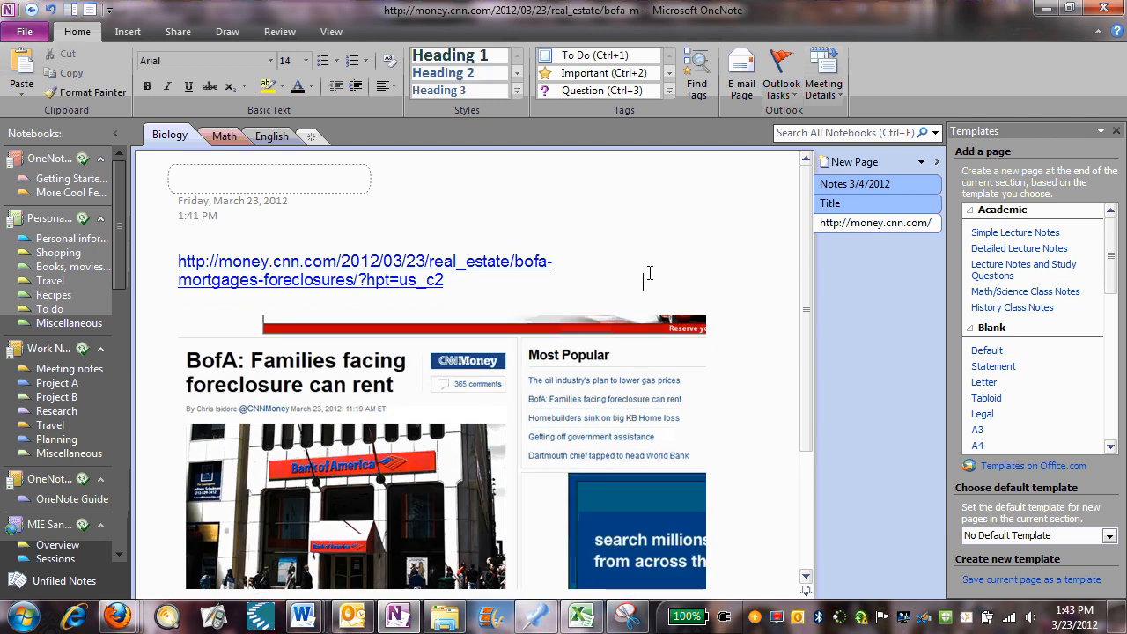
scroll(636, 298, down, 3)
scroll(631, 300, up, 3)
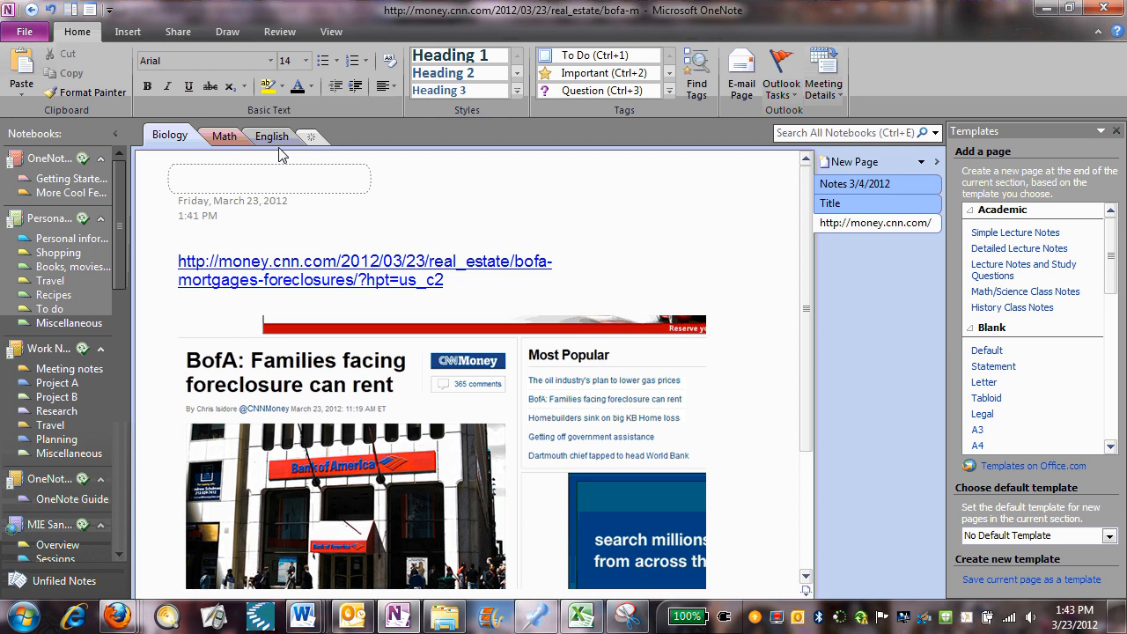
scroll(410, 362, down, 3)
scroll(297, 352, up, 3)
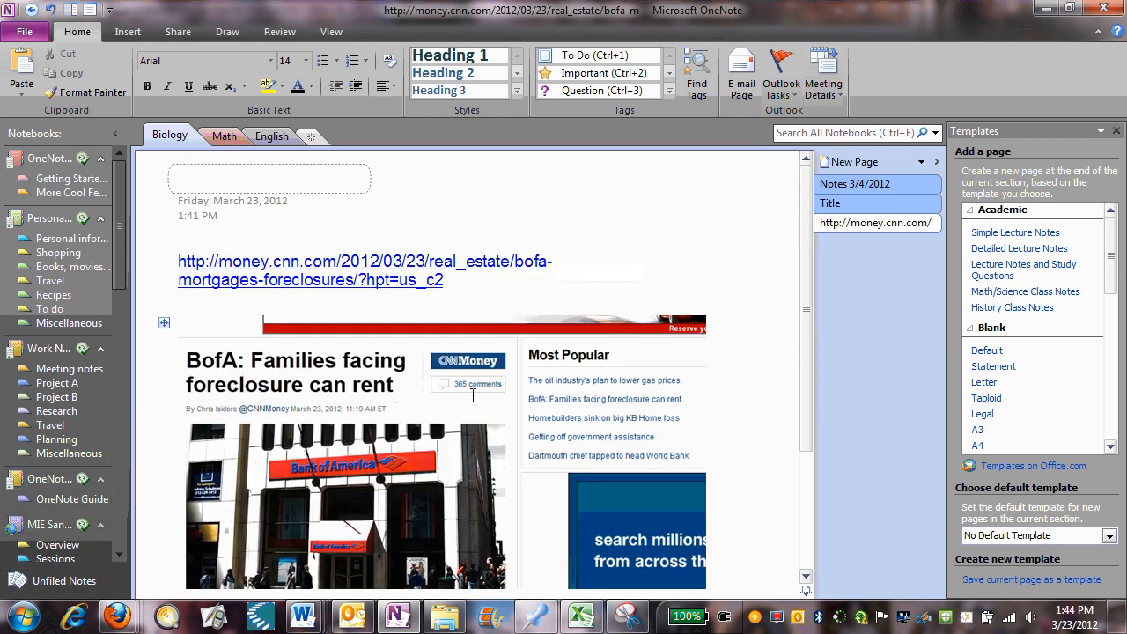
scroll(473, 397, down, 3)
scroll(472, 397, up, 3)
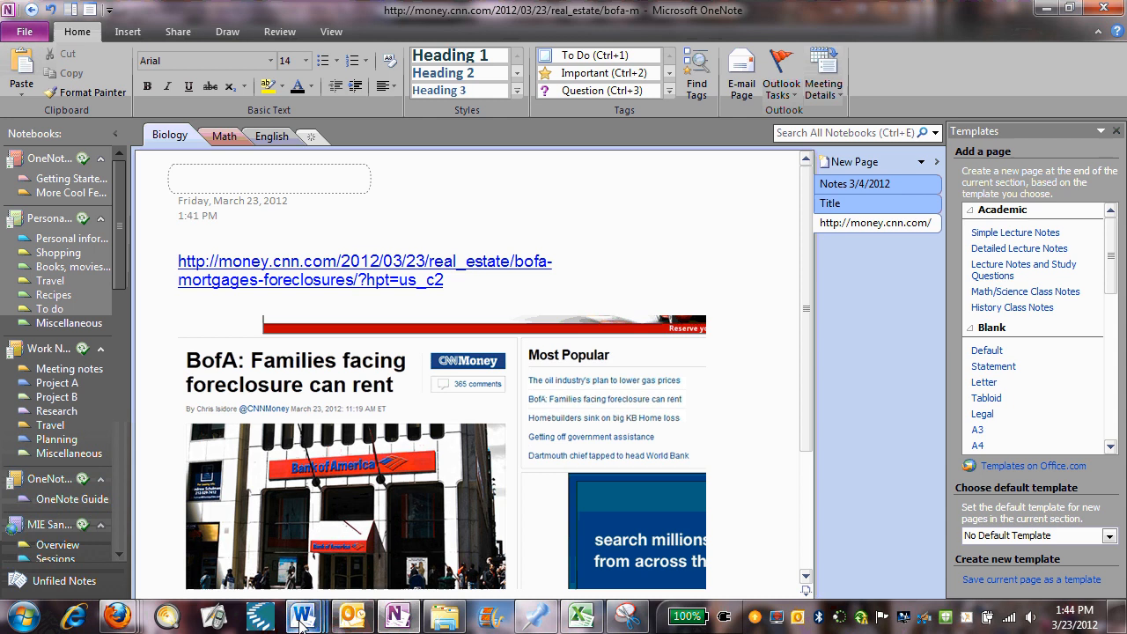
Switch to the 17d Rough Draft Builder - Cause & Effect 1 document in Word and return to its first page
mouse_move(301, 621)
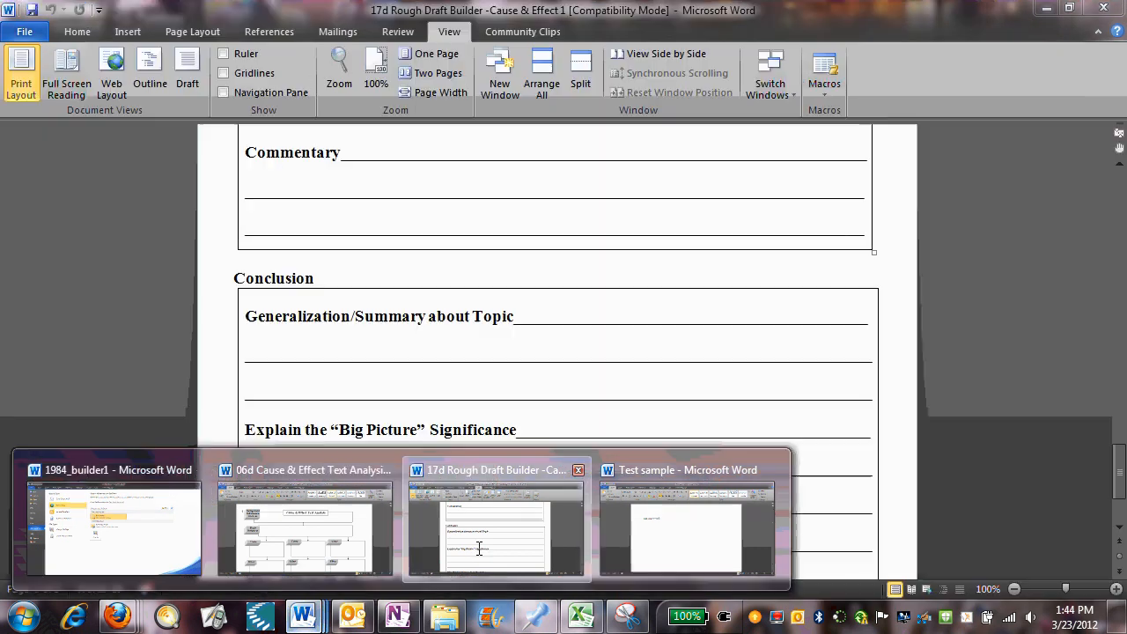
click(476, 550)
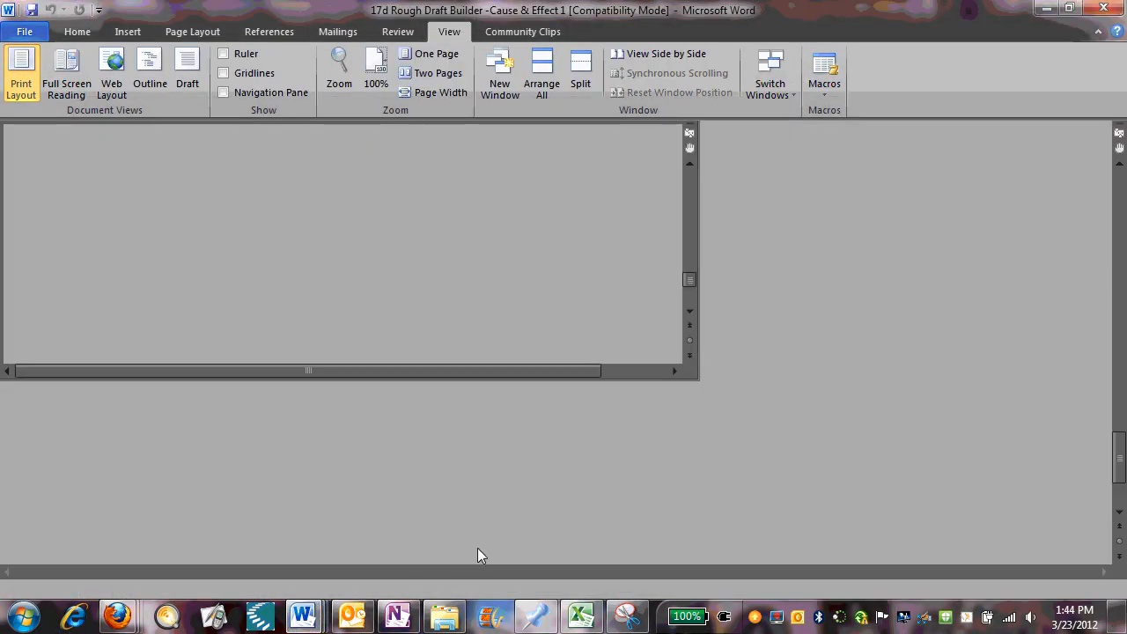
scroll(617, 317, up, 5)
scroll(652, 317, up, 20)
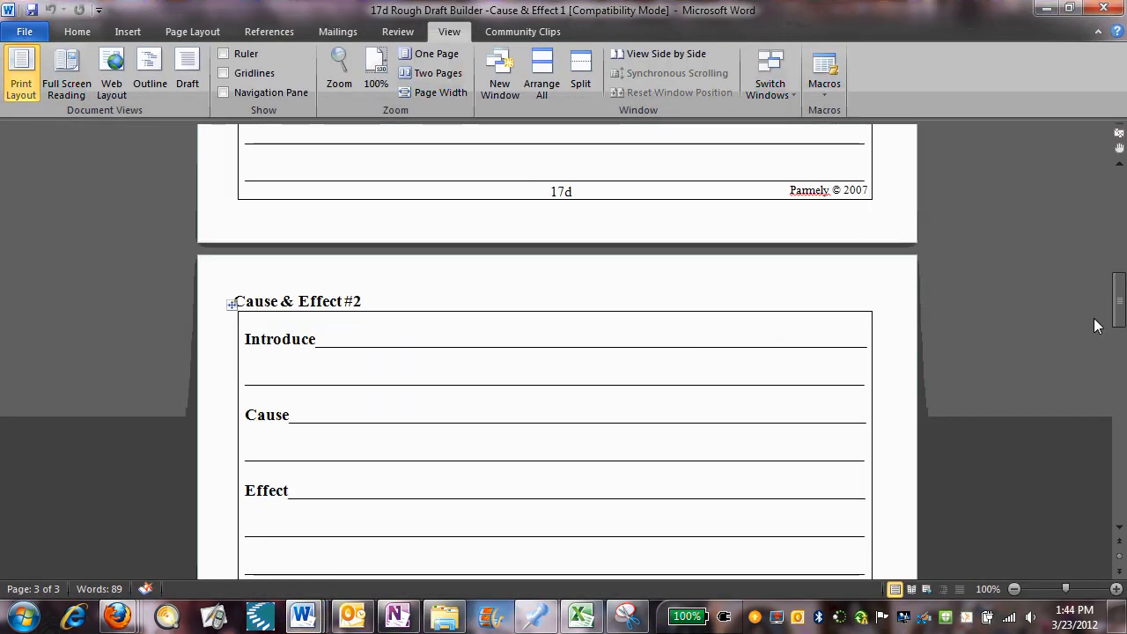
drag(1118, 303, 1118, 185)
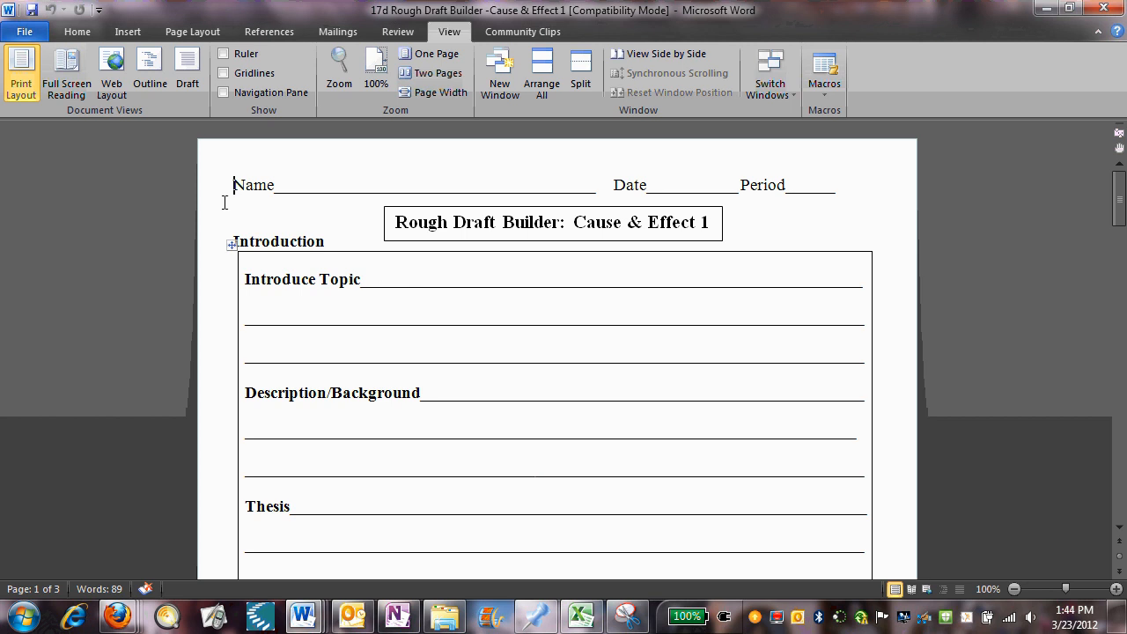
Print the document with the Send To OneNote 2010 printer and switch to OneNote
click(27, 34)
click(63, 266)
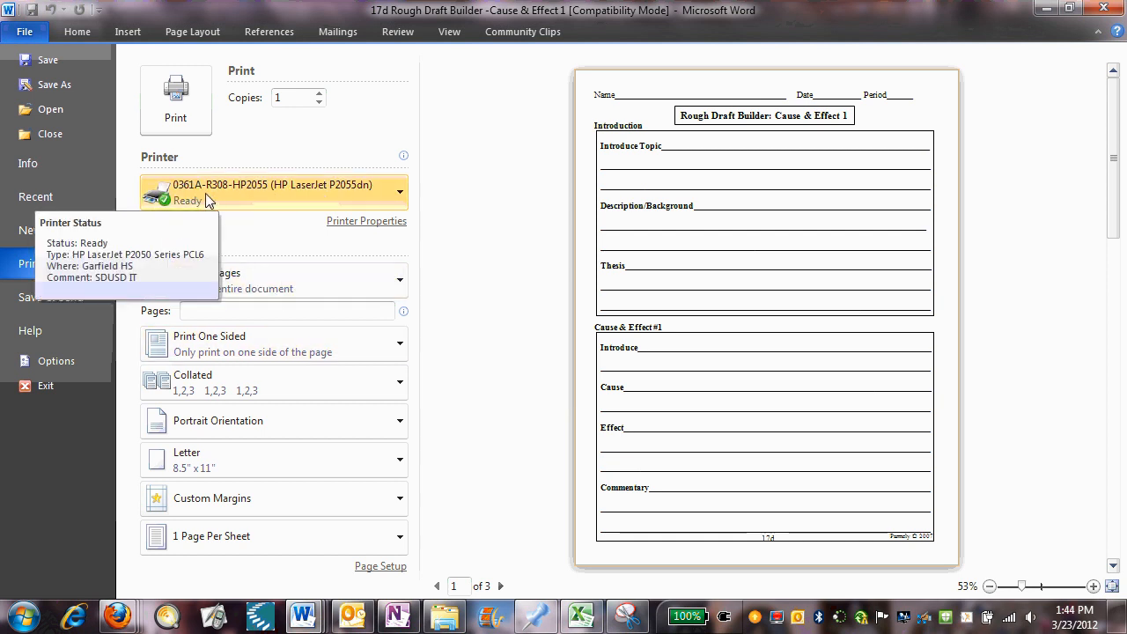
click(315, 193)
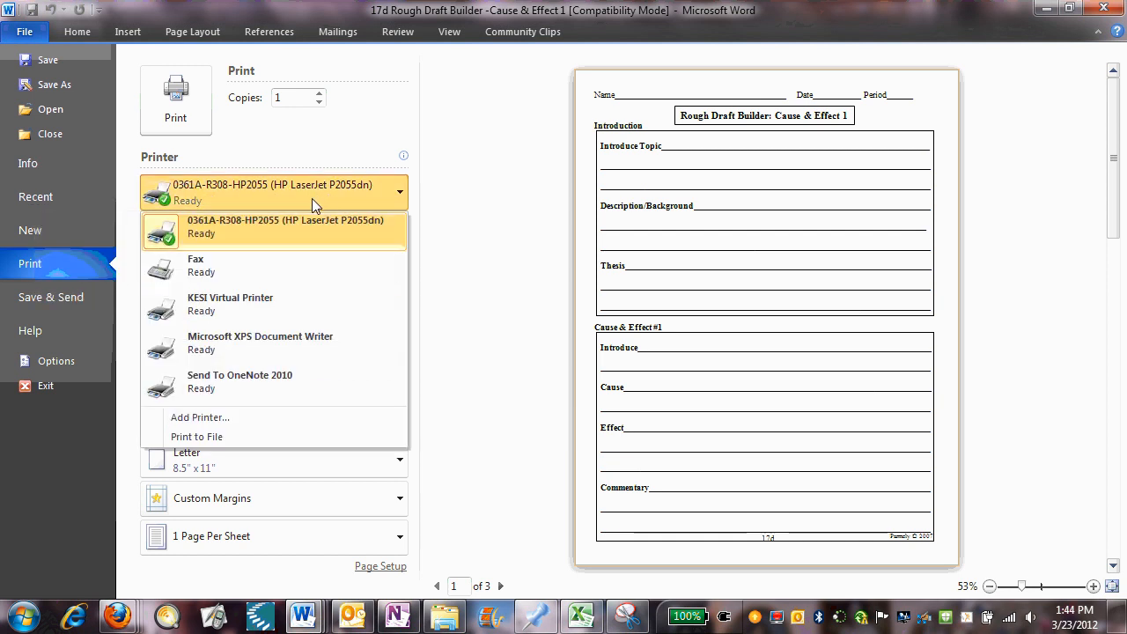
click(274, 381)
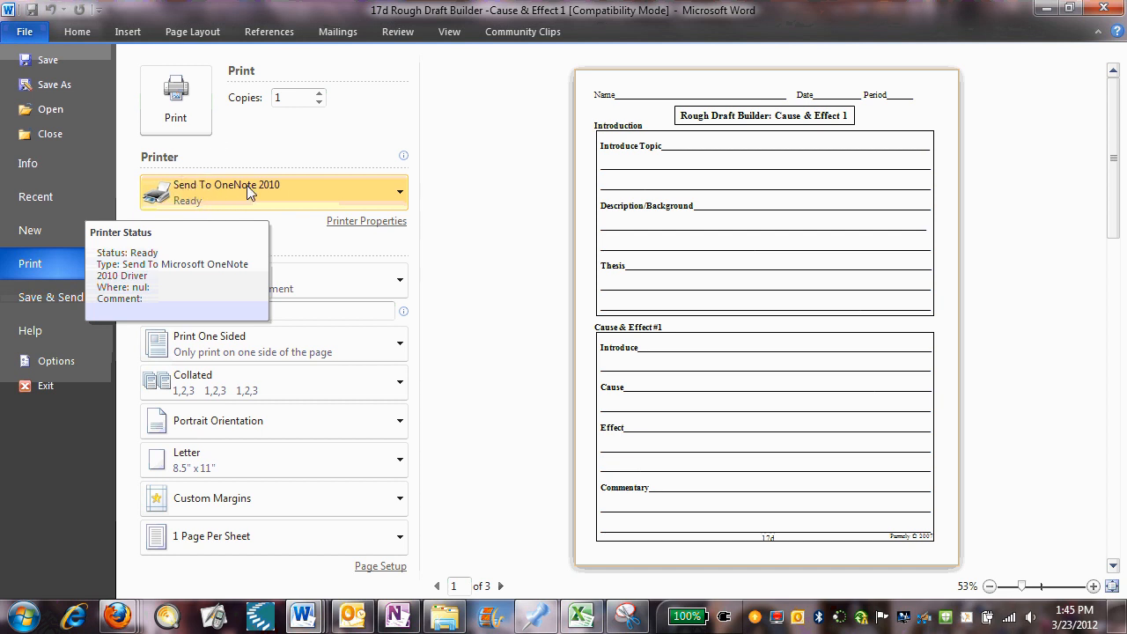
click(181, 97)
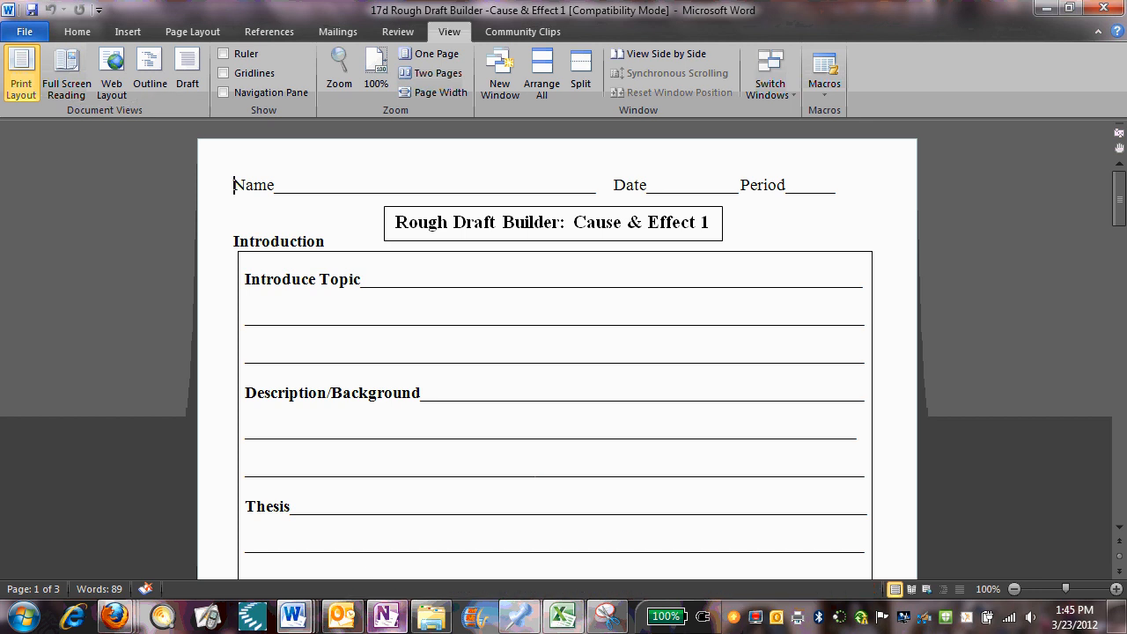
mouse_move(388, 619)
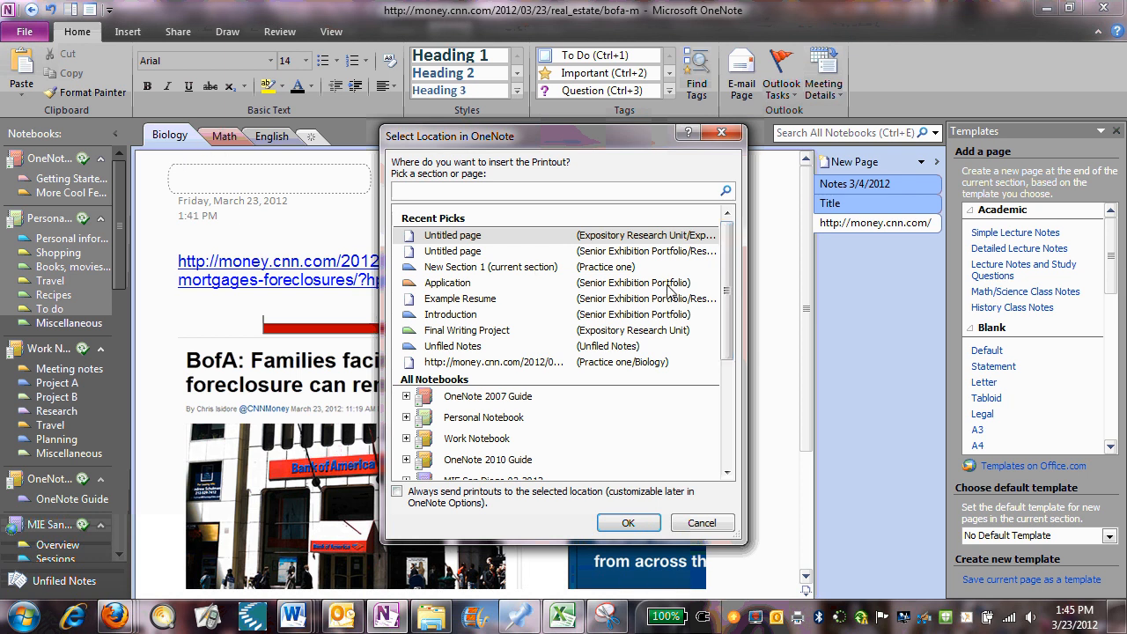
Try the Practice one notebook's Biology section, its CNN article page and its Title page as the printout's location
scroll(737, 331, down, 3)
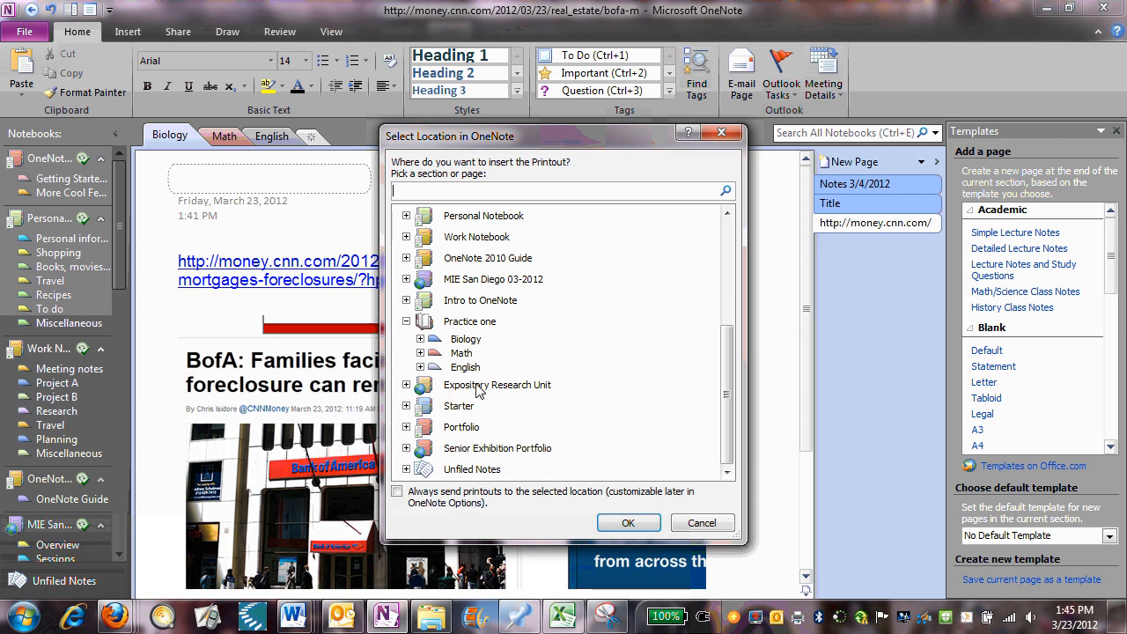
click(488, 324)
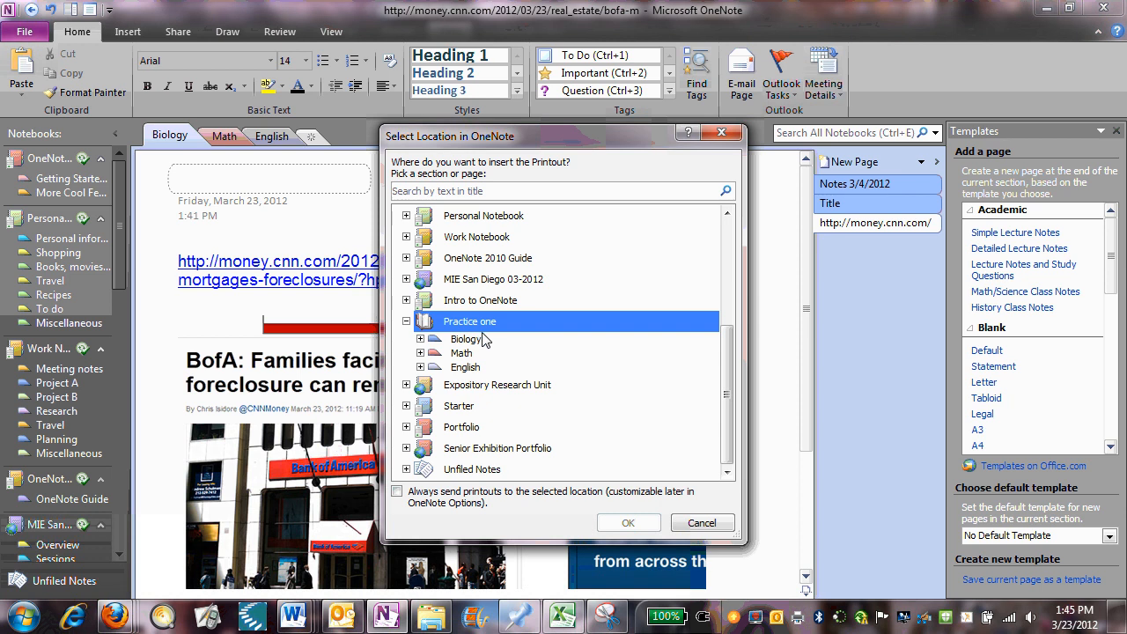
click(490, 341)
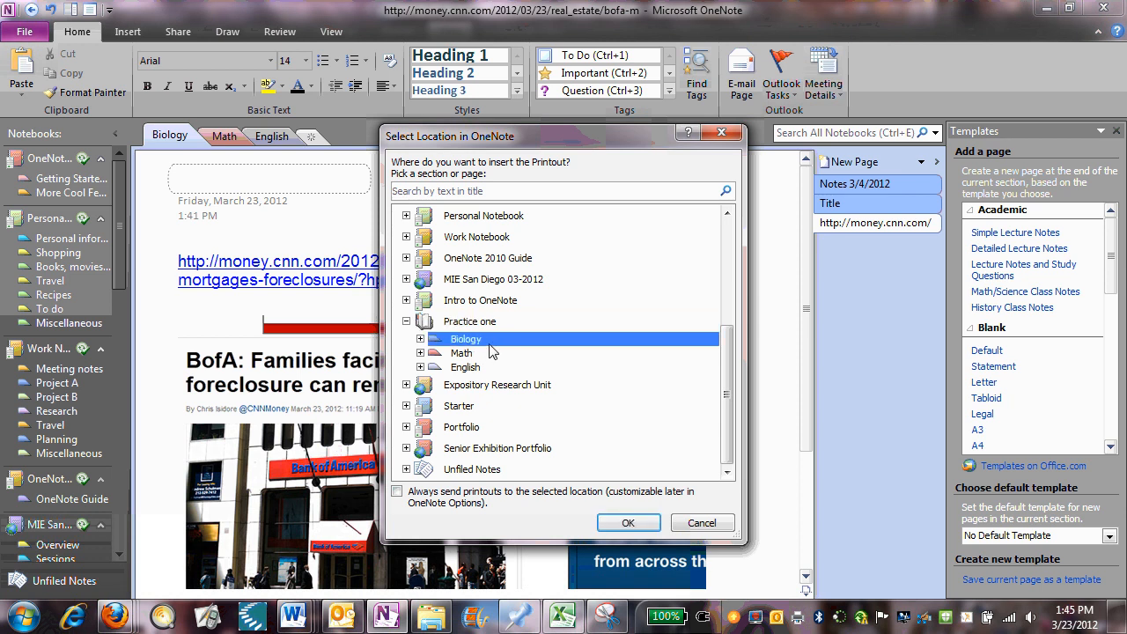
click(420, 340)
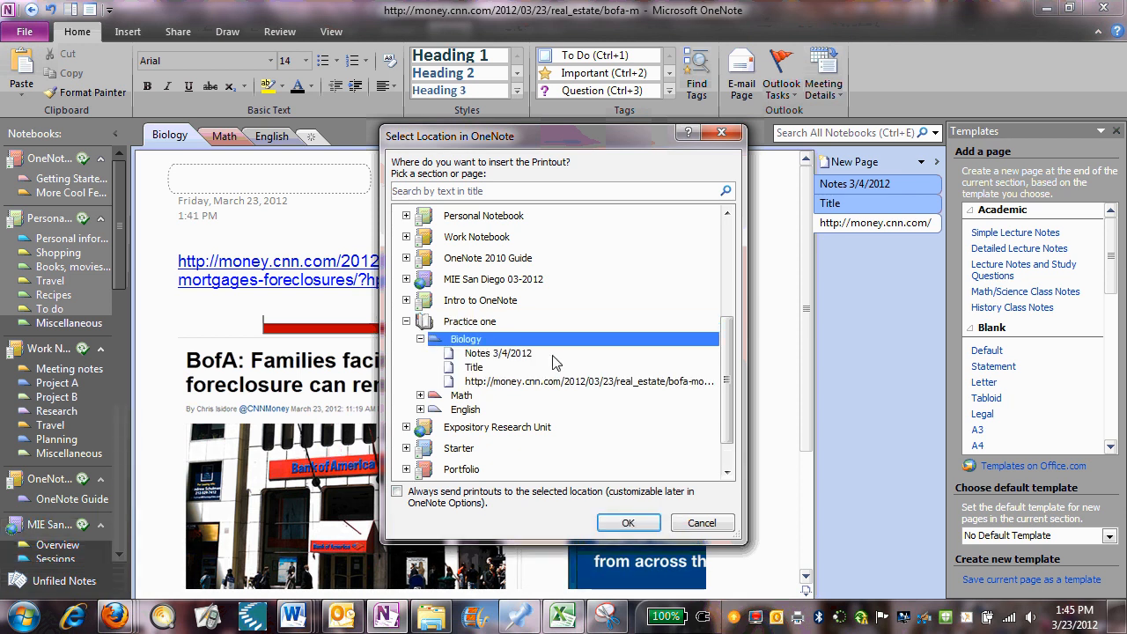
click(539, 382)
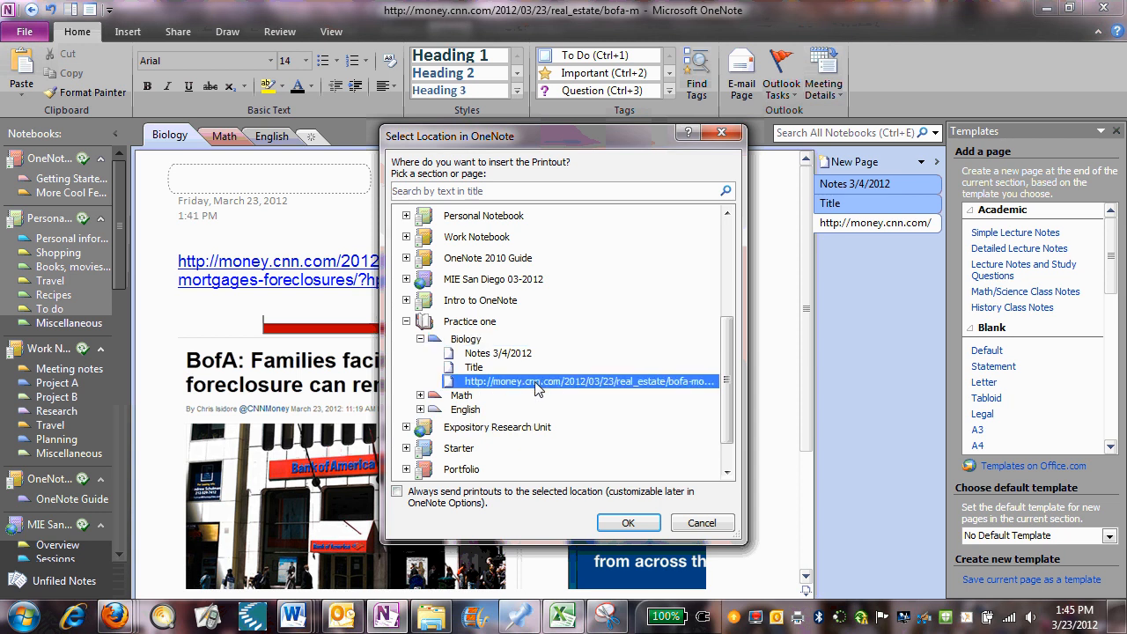
click(530, 368)
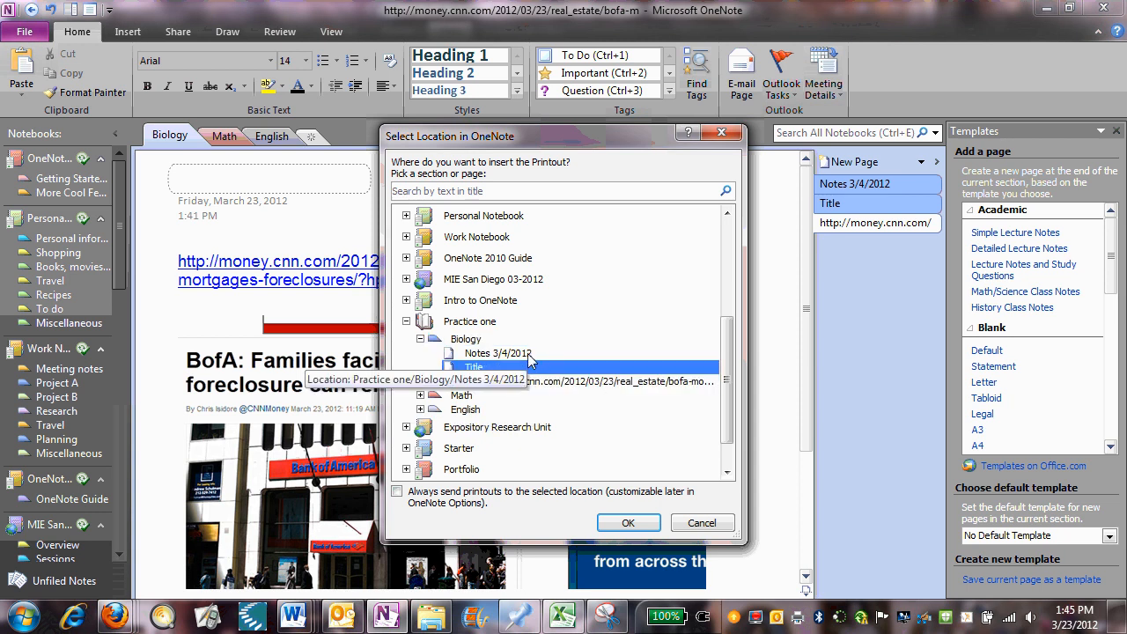
Choose New Section 1 (current section) of the Practice one notebook from the recent picks and insert the printout there
drag(727, 326, 734, 253)
click(631, 268)
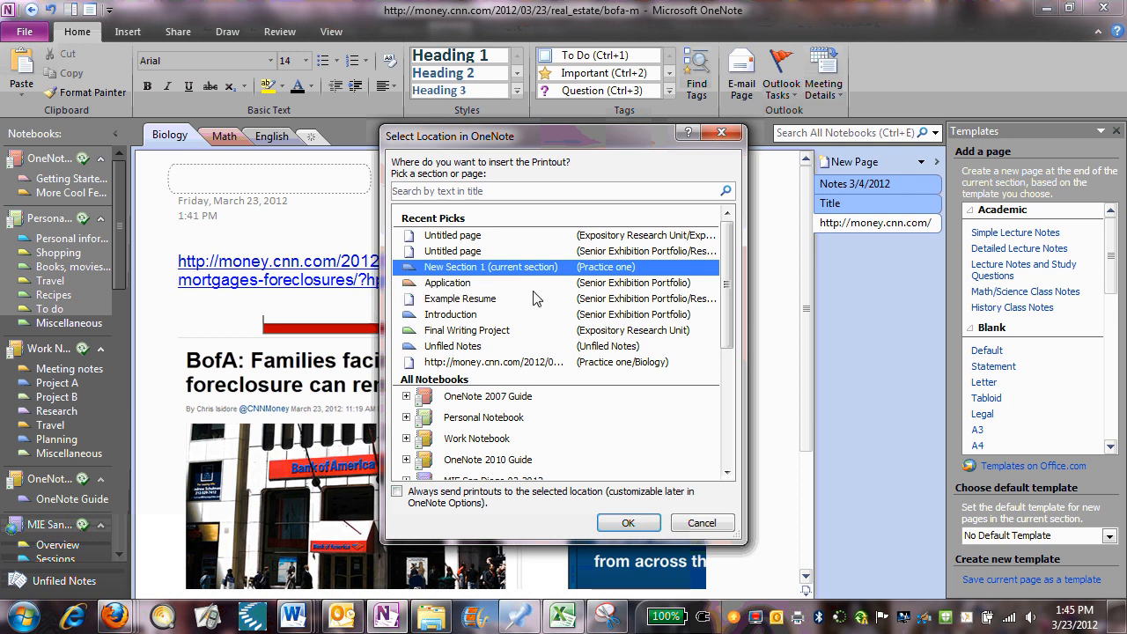
click(628, 523)
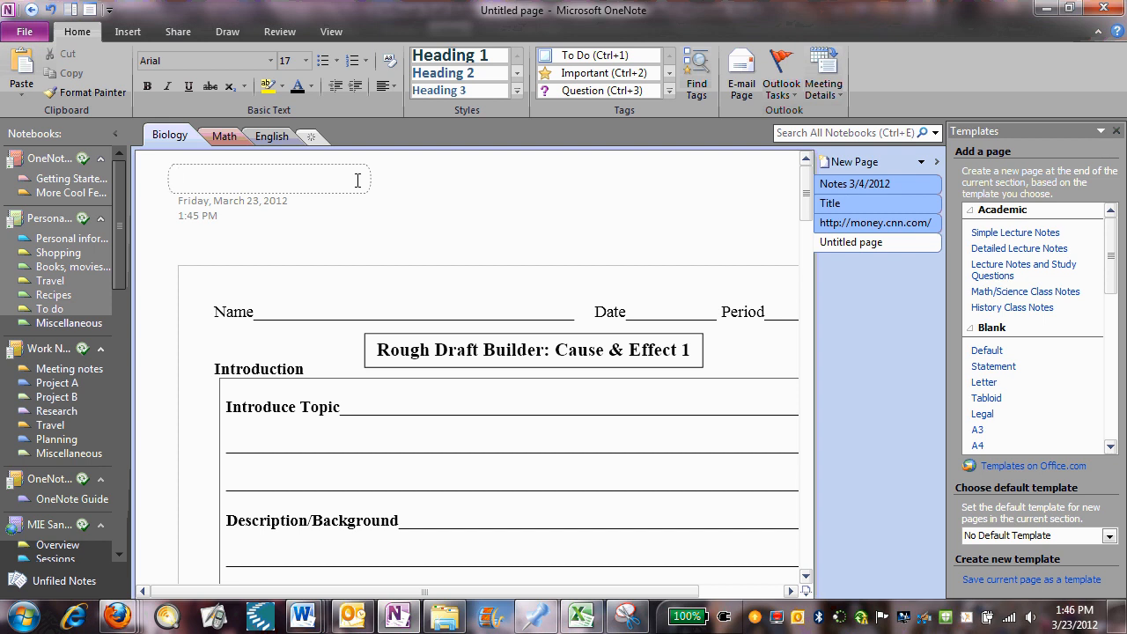
Title the new printout page "Cause & Effect Builder"
text(Cause & Effect Builder)
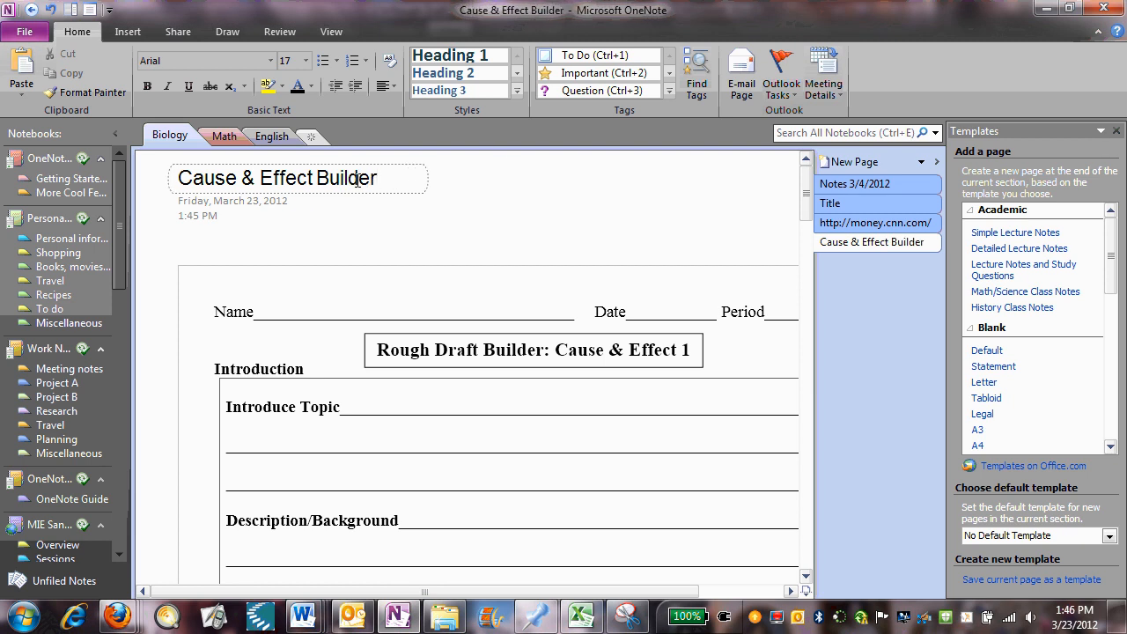
click(548, 210)
drag(801, 203, 845, 197)
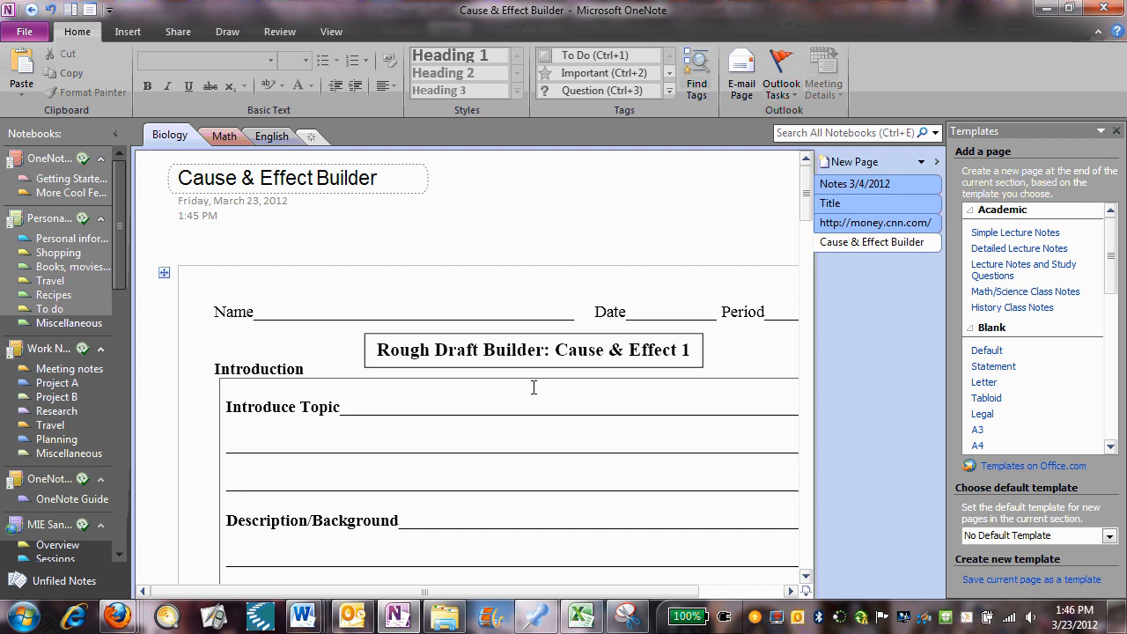
Select the worksheet printout image and look through its pages
click(444, 342)
click(389, 340)
click(359, 312)
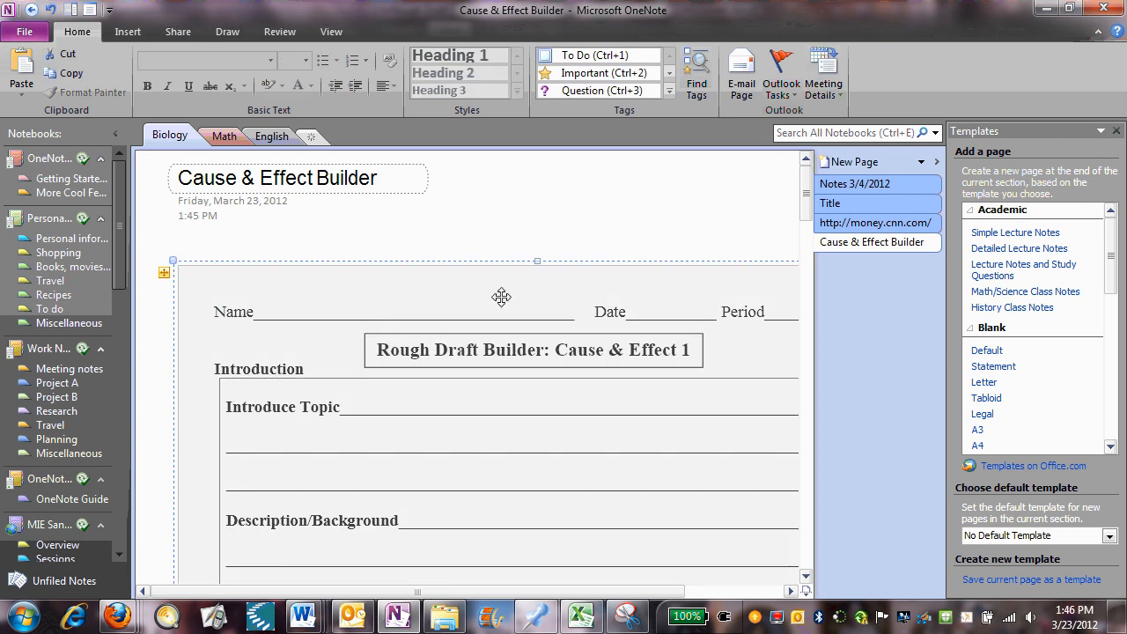
scroll(808, 400, down, 15)
drag(805, 394, 727, 207)
Attach the 17d Rough Draft Builder Word file beside the page title, from Plans! > 11th Grade > Expository Unit- Fastfood > Graphic Organizers- writing
click(725, 208)
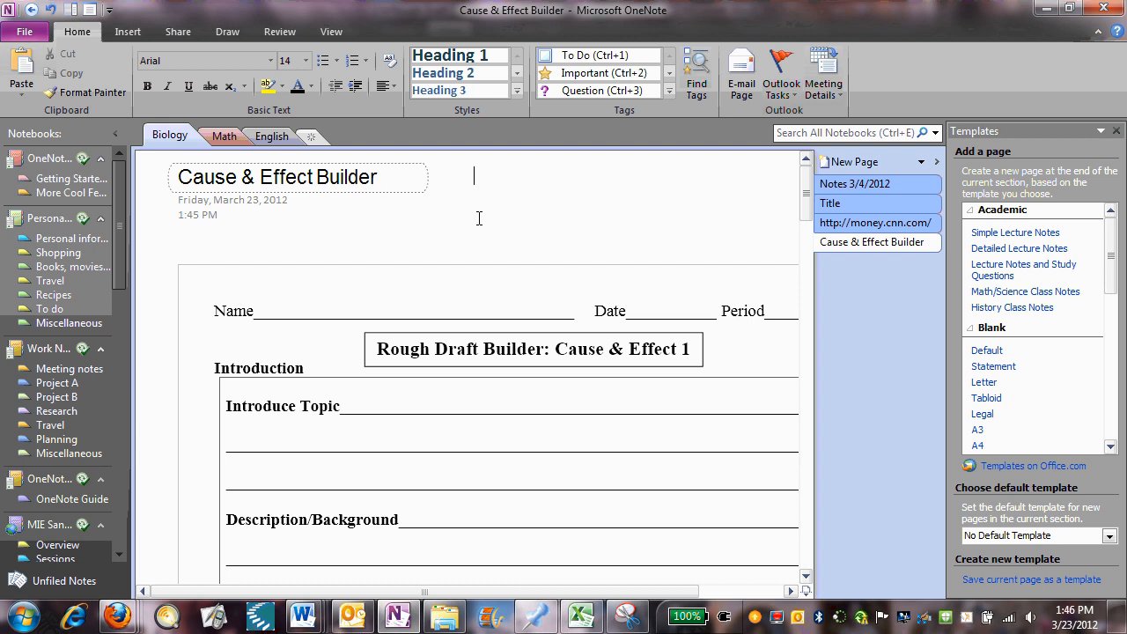
click(128, 32)
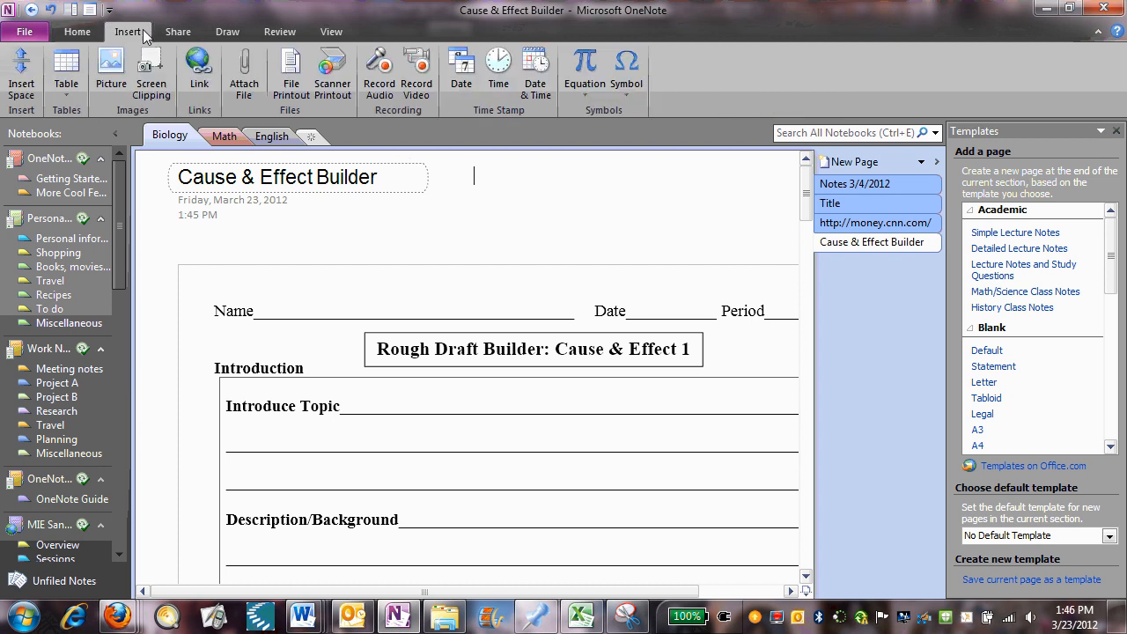
click(246, 79)
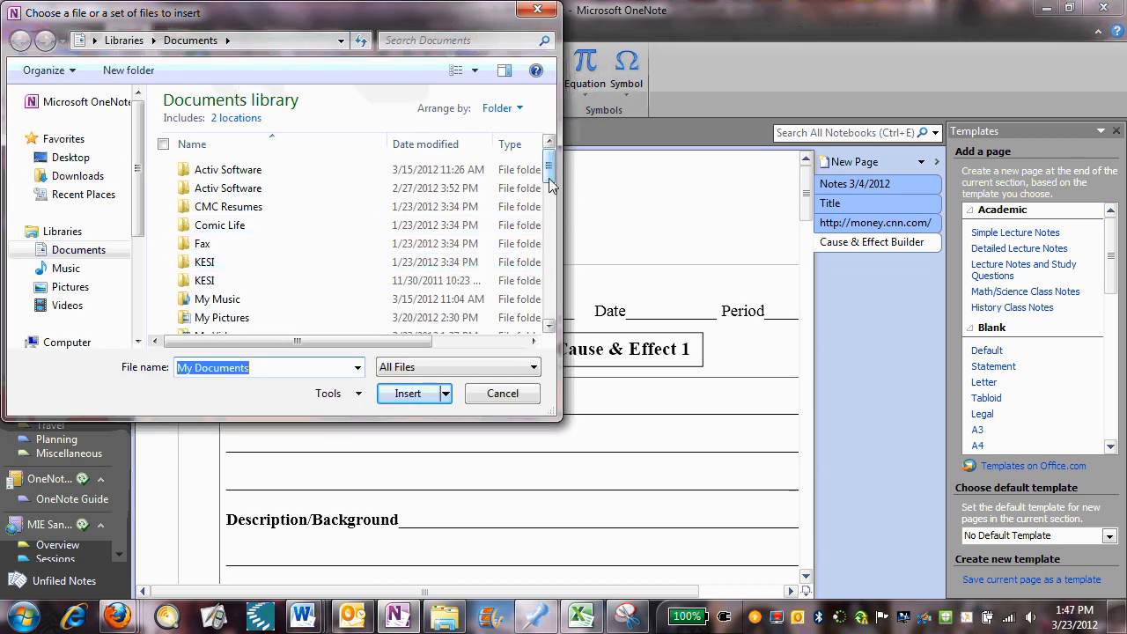
scroll(551, 183, down, 2)
click(388, 302)
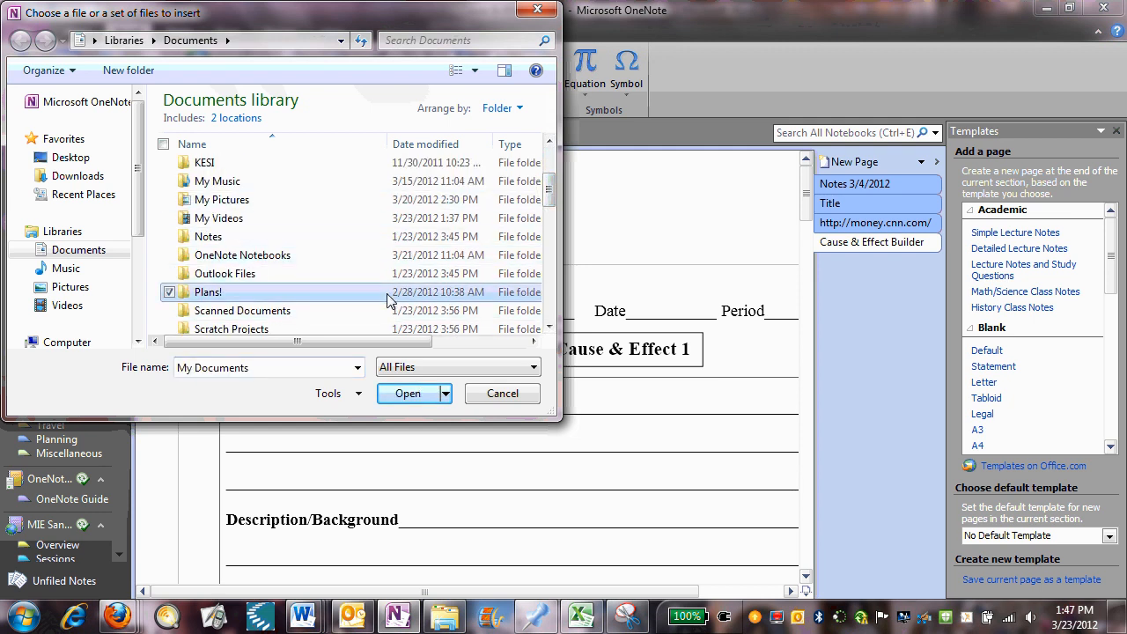
double_click(388, 299)
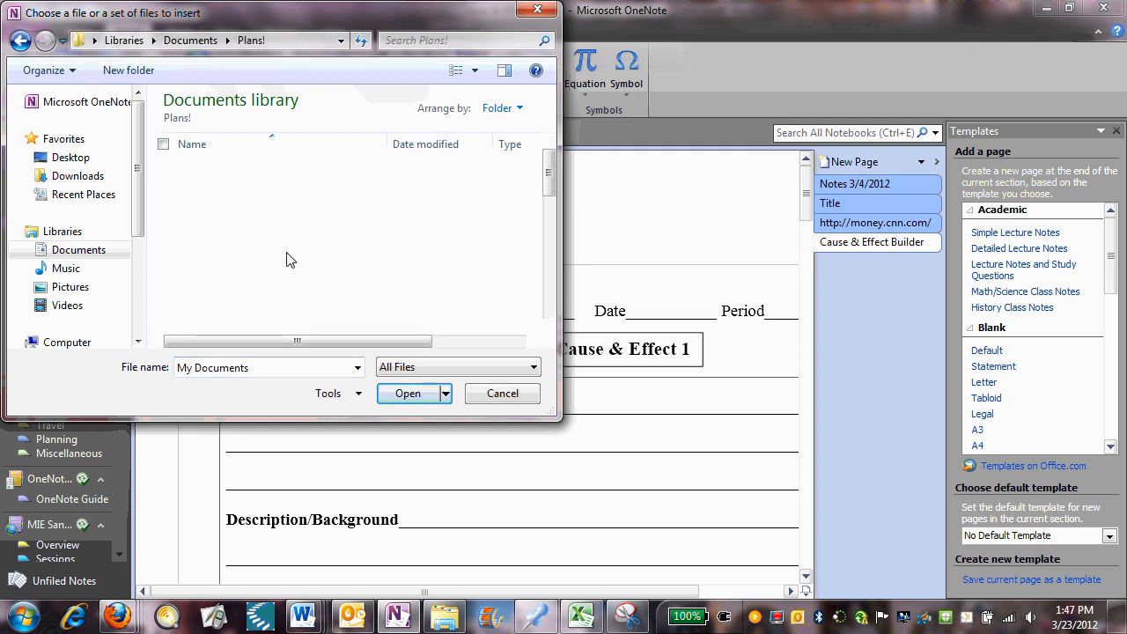
click(258, 208)
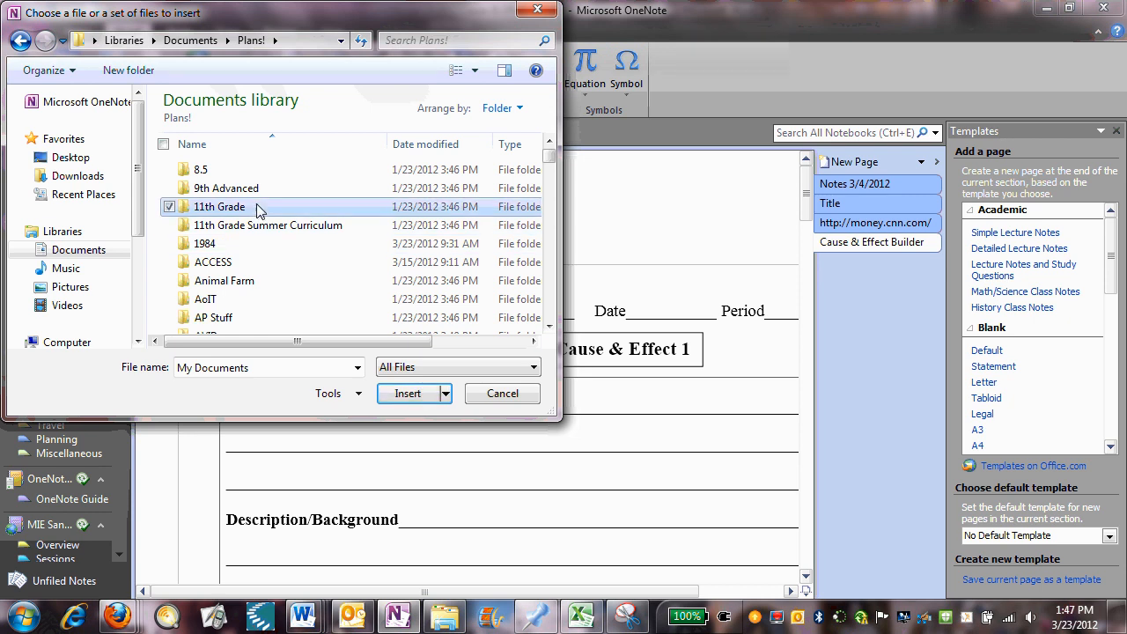
double_click(258, 208)
click(246, 187)
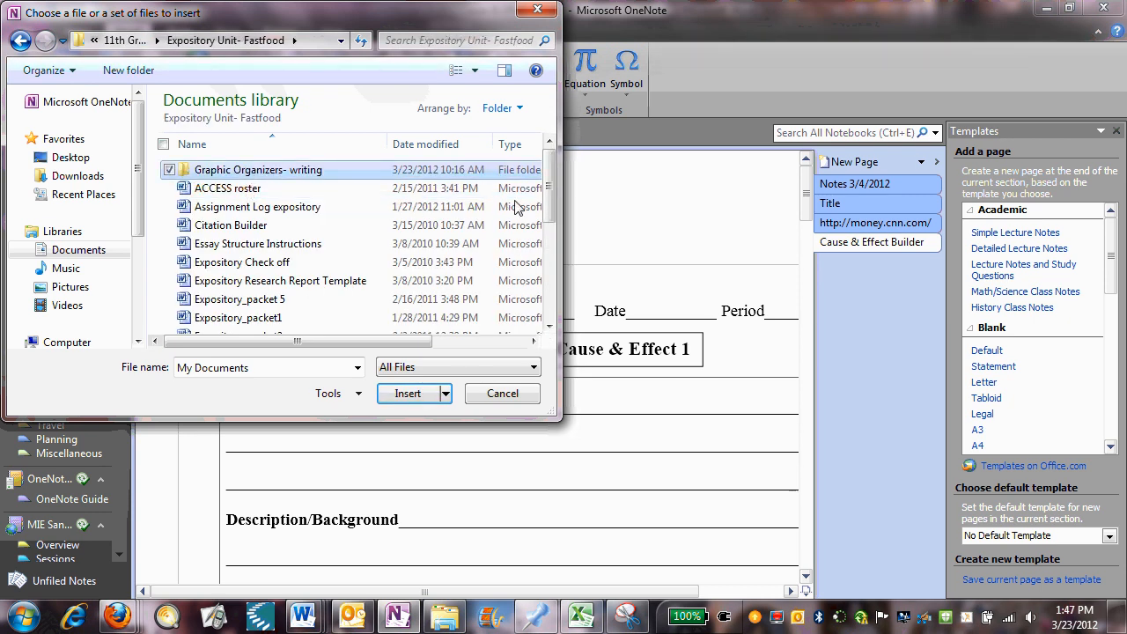
key(Return)
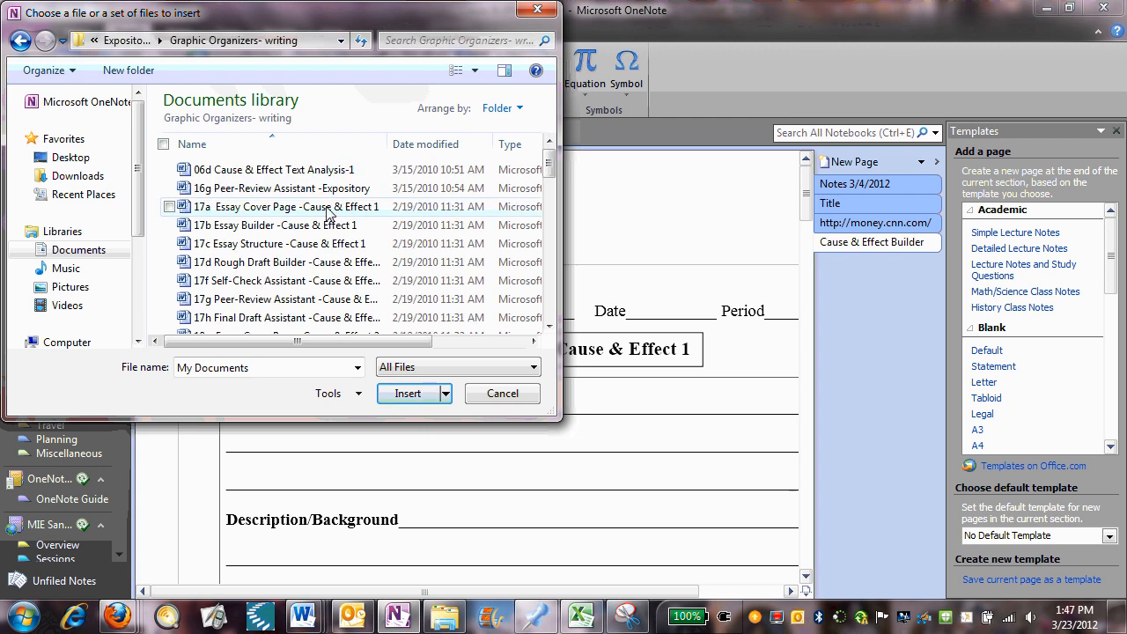
click(319, 266)
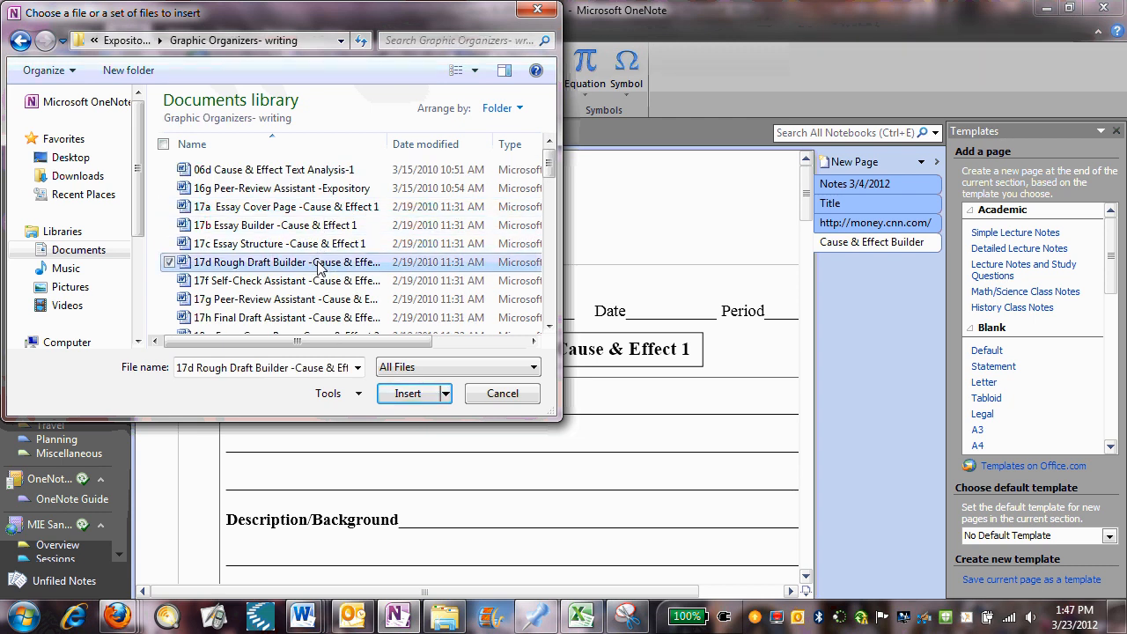
click(408, 394)
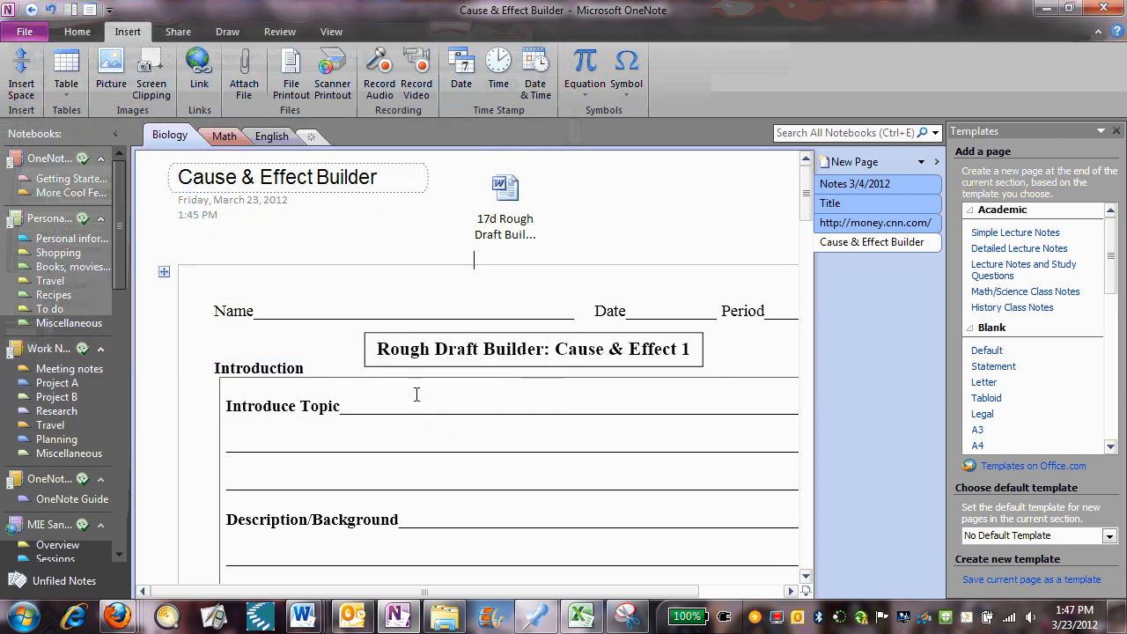
Move the attached 17d Rough Draft Builder file icon slightly closer to the page title and deselect it
drag(496, 187, 475, 185)
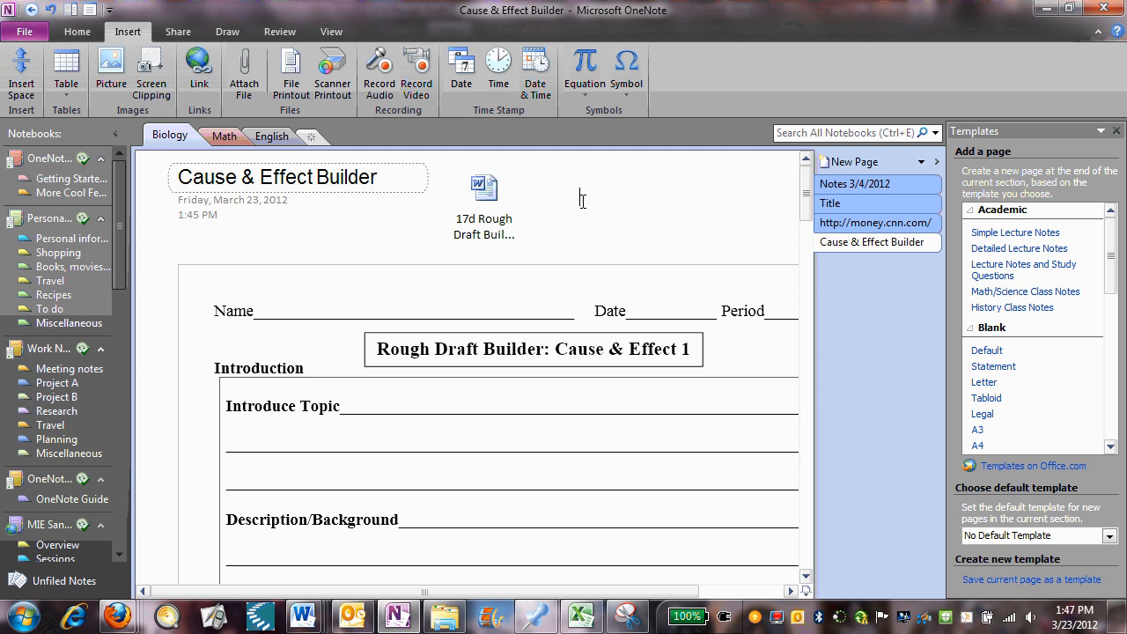
click(491, 187)
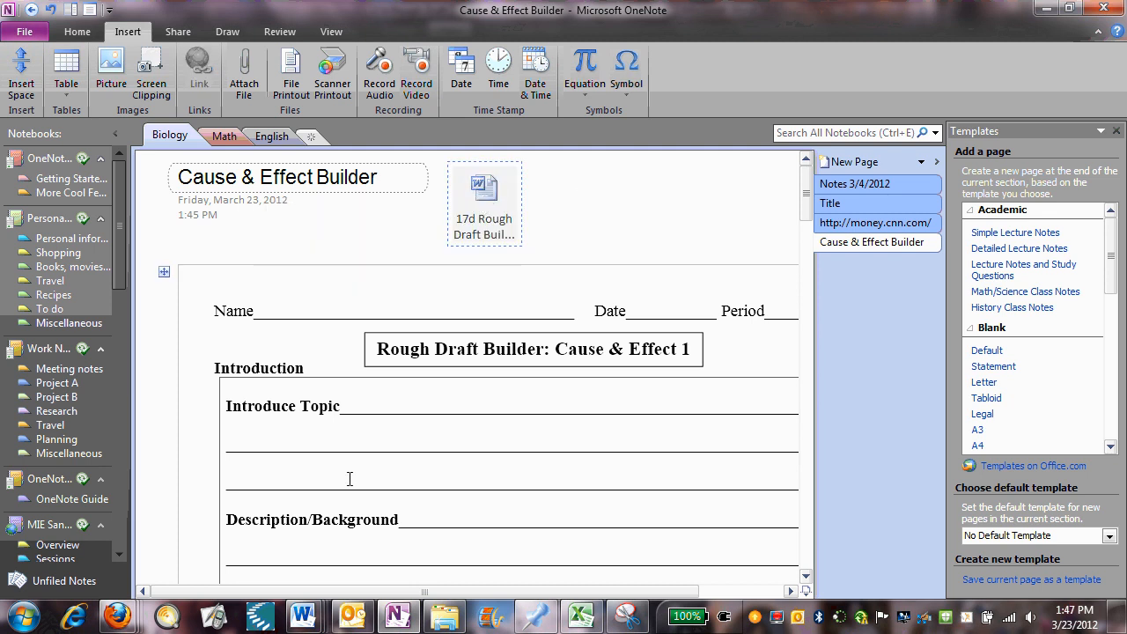
mouse_move(300, 619)
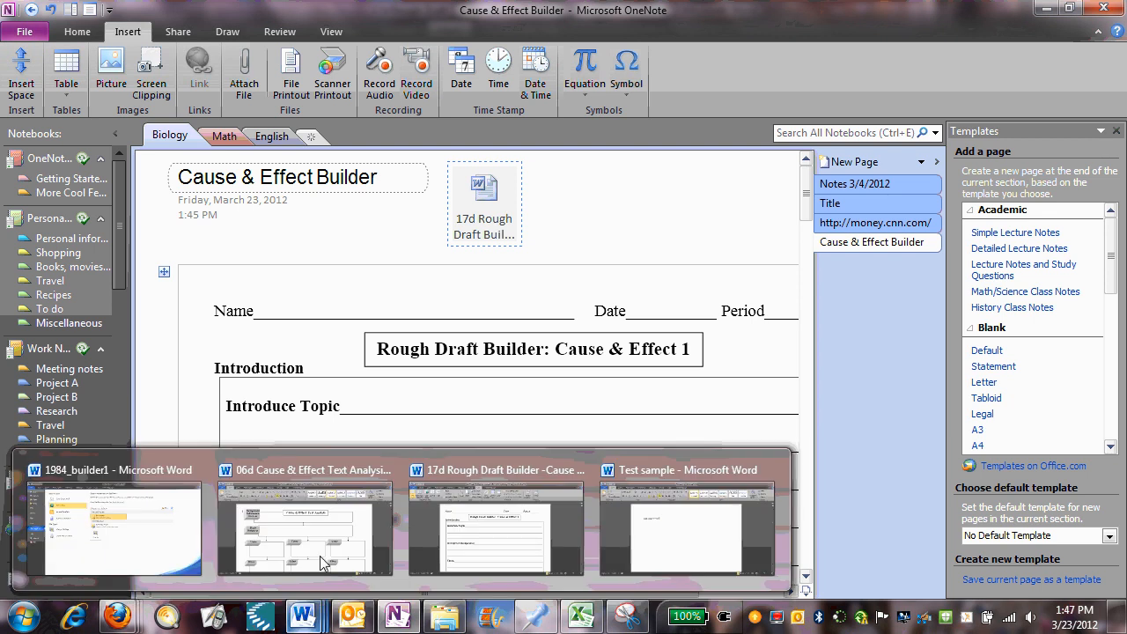
click(601, 210)
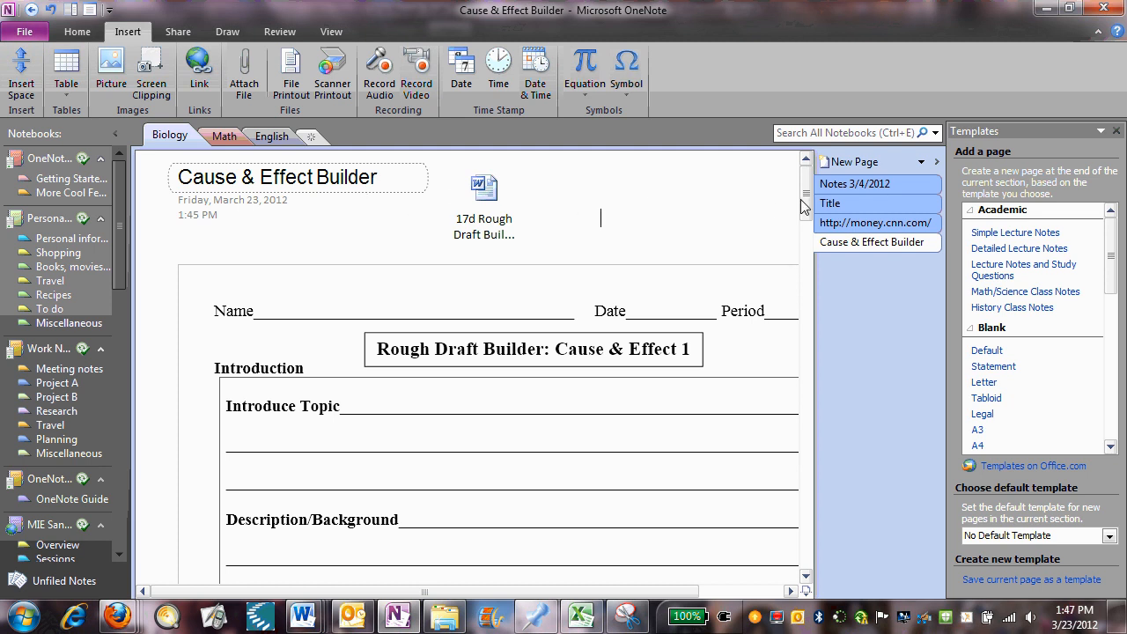
drag(806, 207, 828, 164)
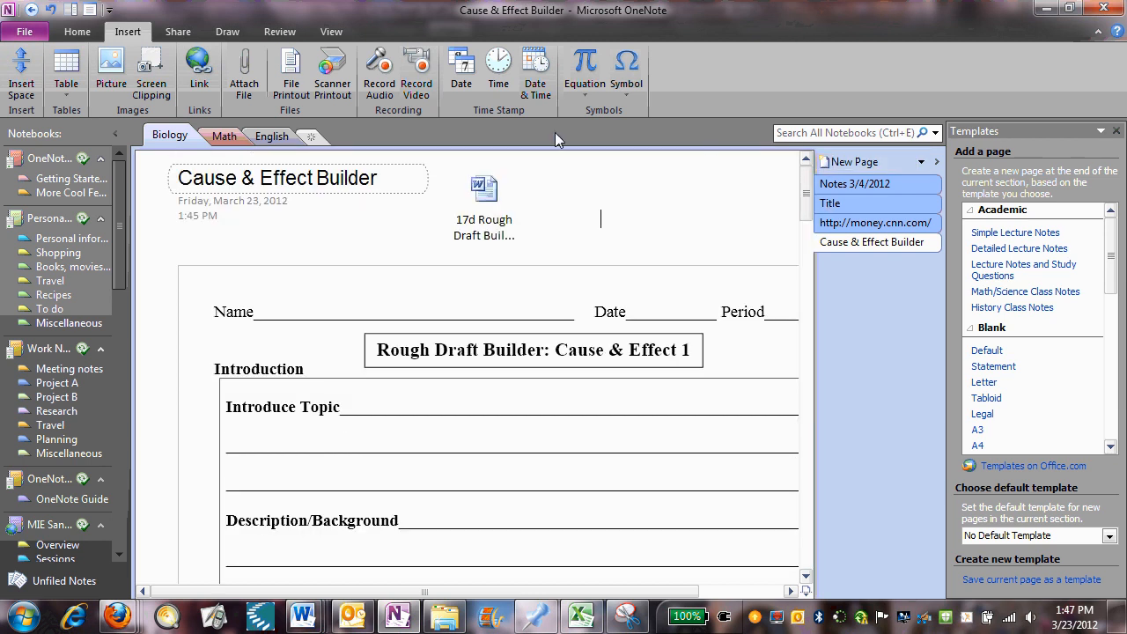
Look through the Math and English sections, the Biology section's notes, template and web link pages, and return to Cause & Effect Builder
click(222, 136)
click(264, 139)
click(222, 136)
click(170, 136)
click(836, 184)
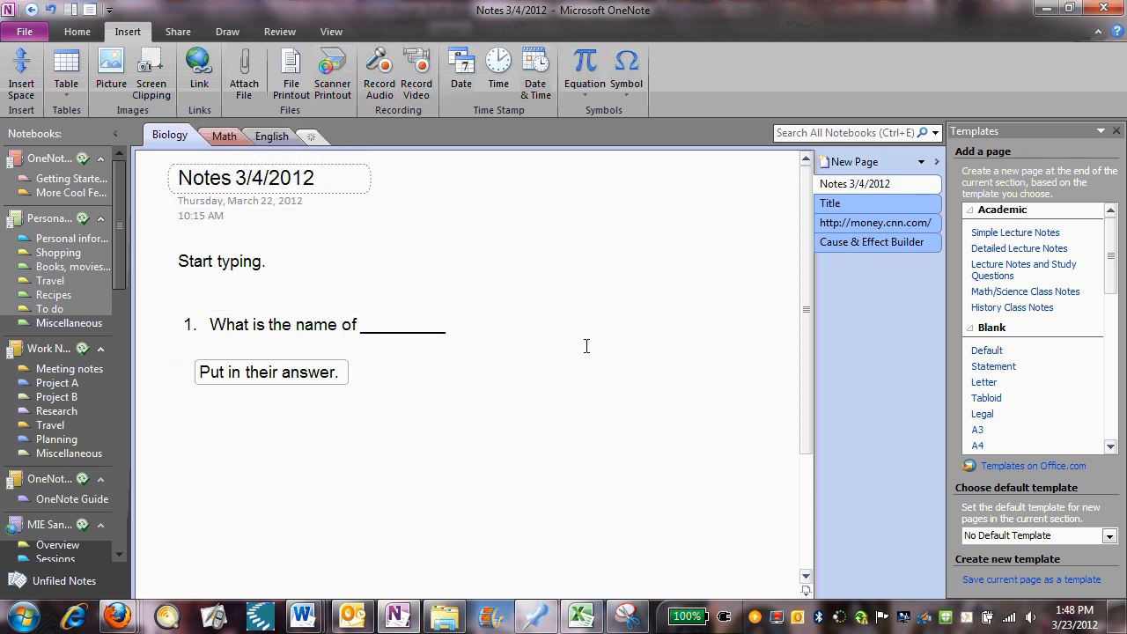
click(867, 203)
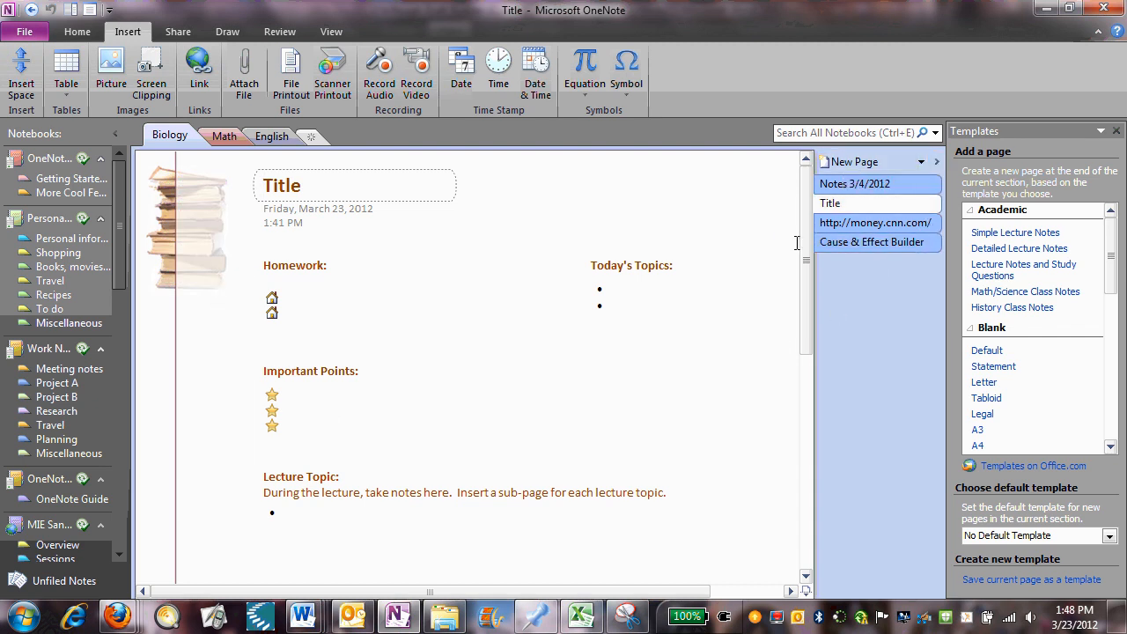
click(850, 223)
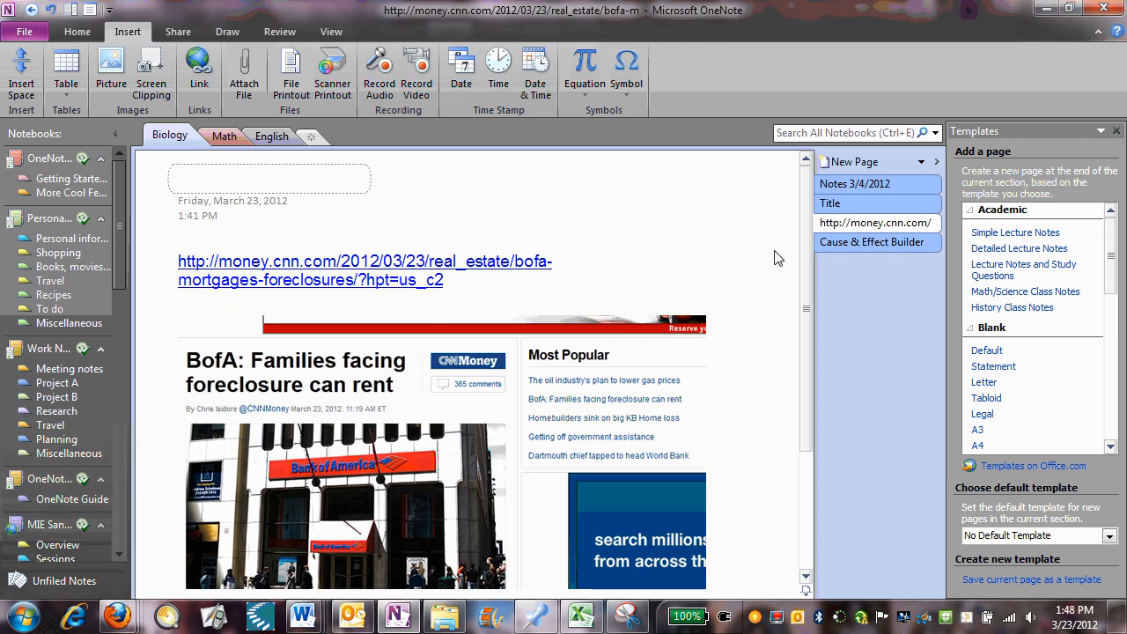
click(841, 243)
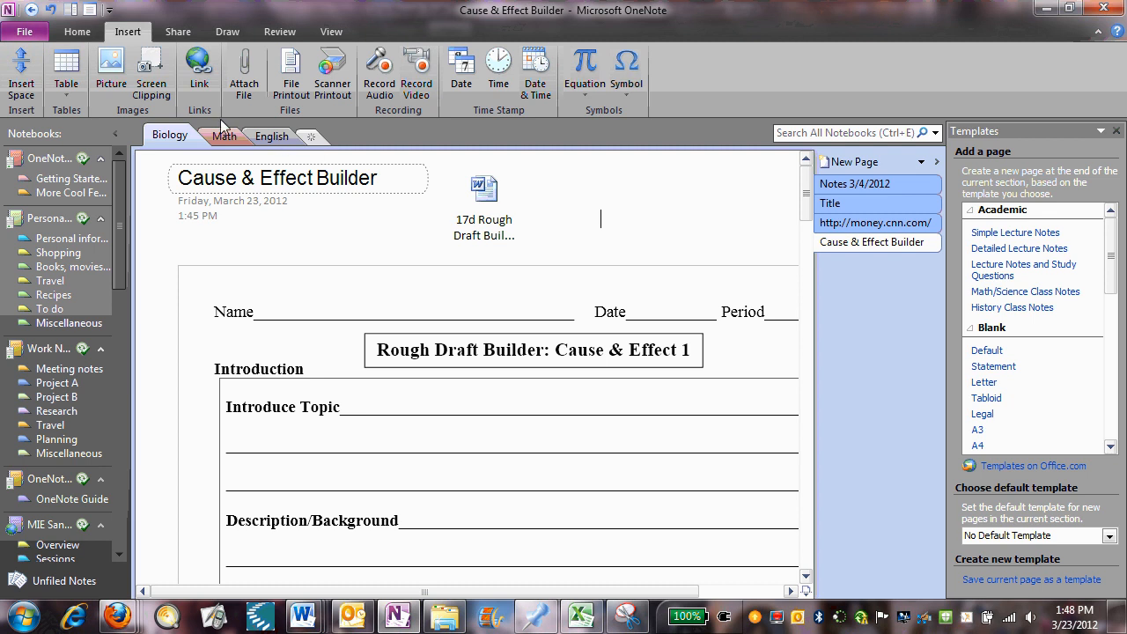
Review the sharing options for the Practice one notebook, including the notebook choices, the web or network target and the web location folders
click(194, 40)
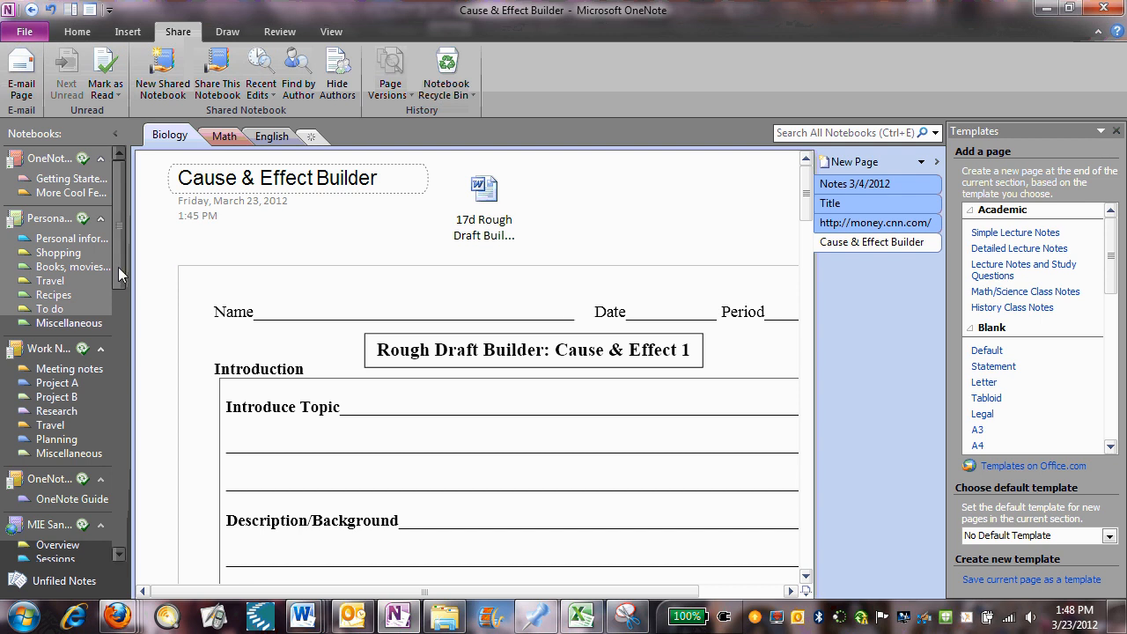
click(218, 75)
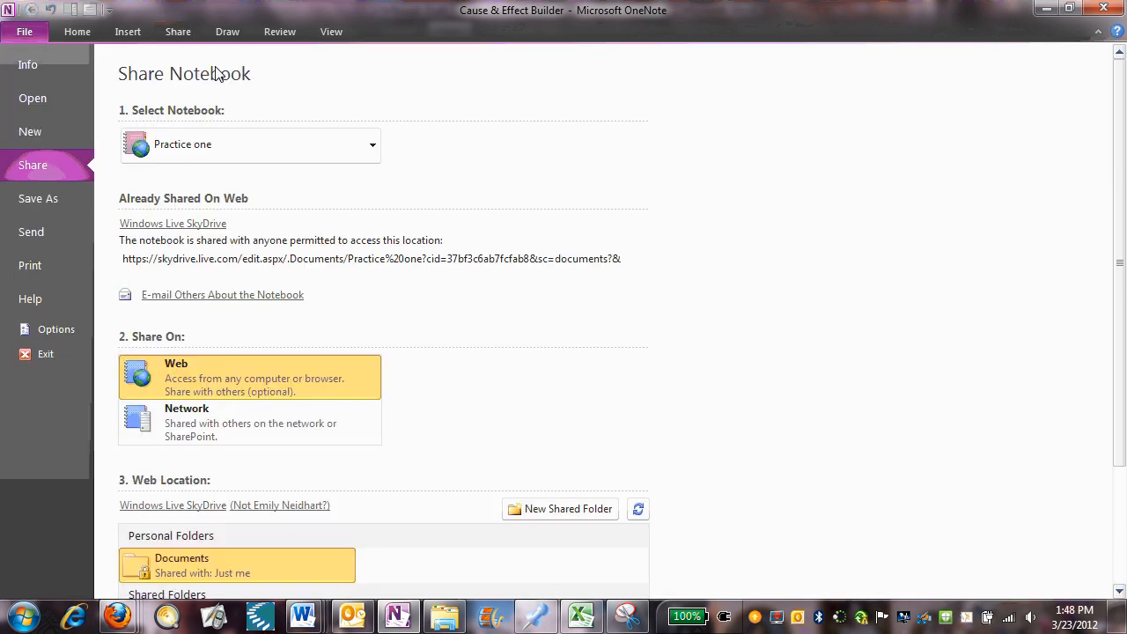
click(310, 142)
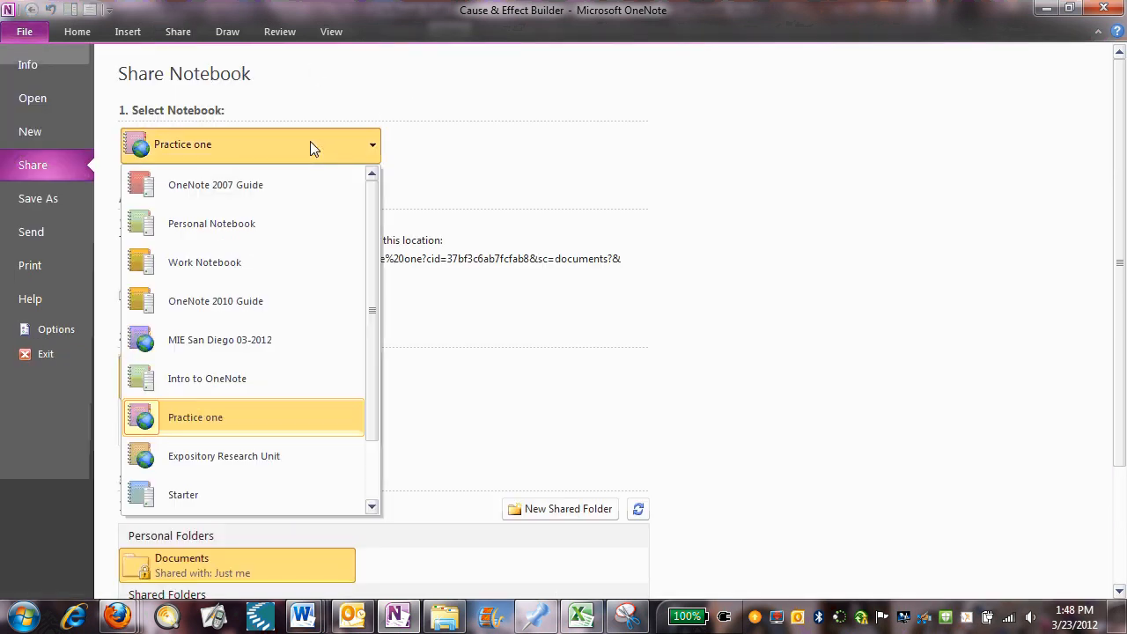
click(310, 144)
scroll(402, 201, down, 1)
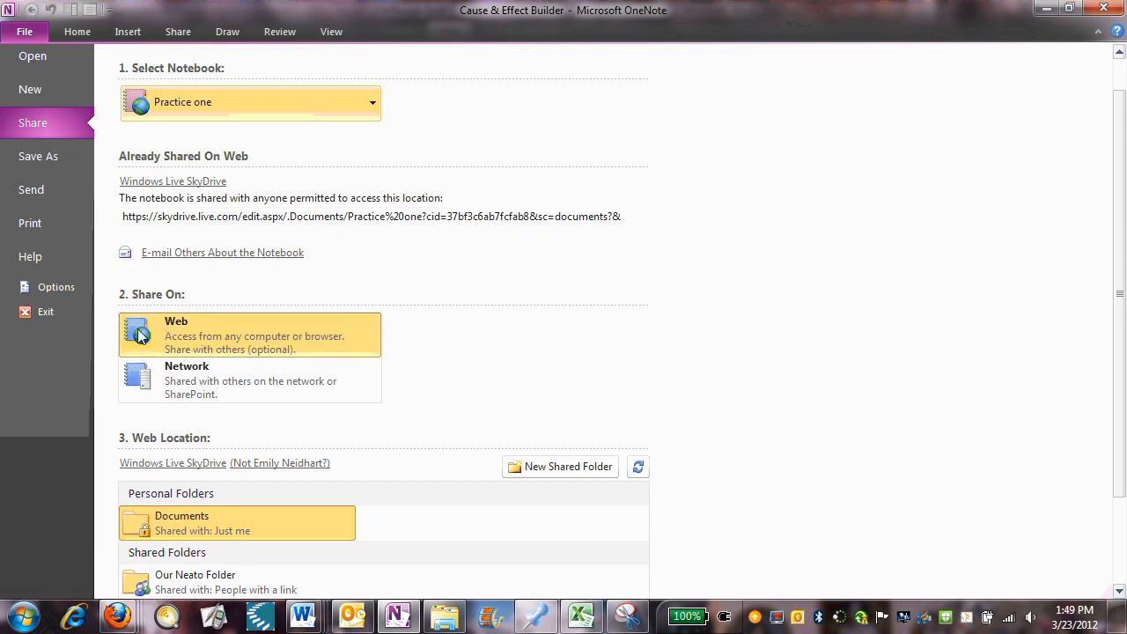
scroll(526, 326, down, 2)
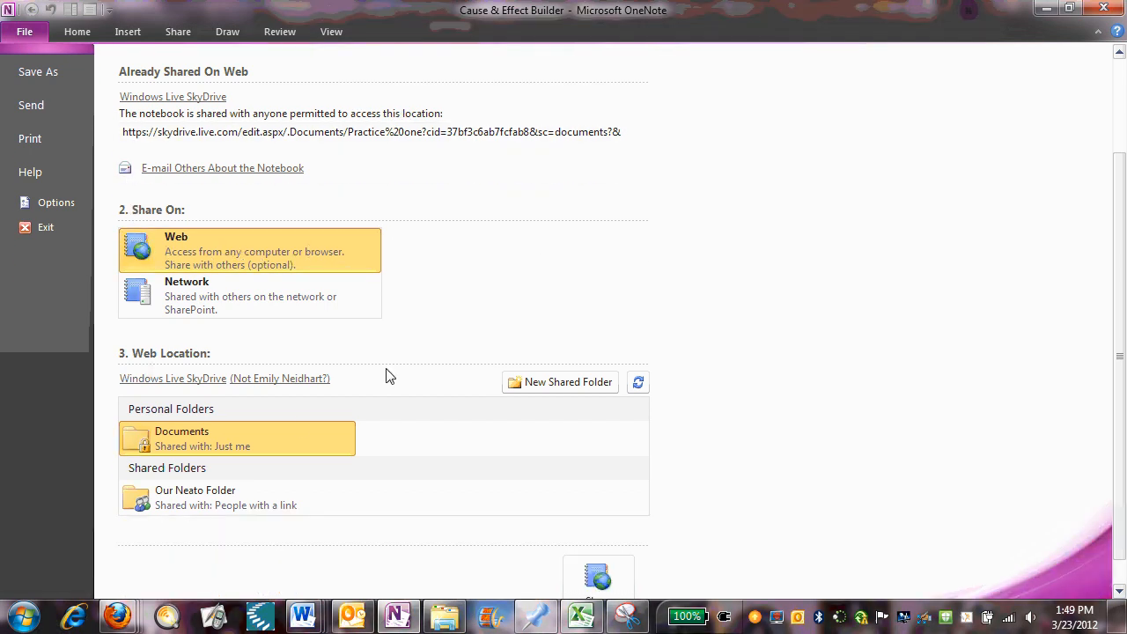
scroll(499, 294, up, 2)
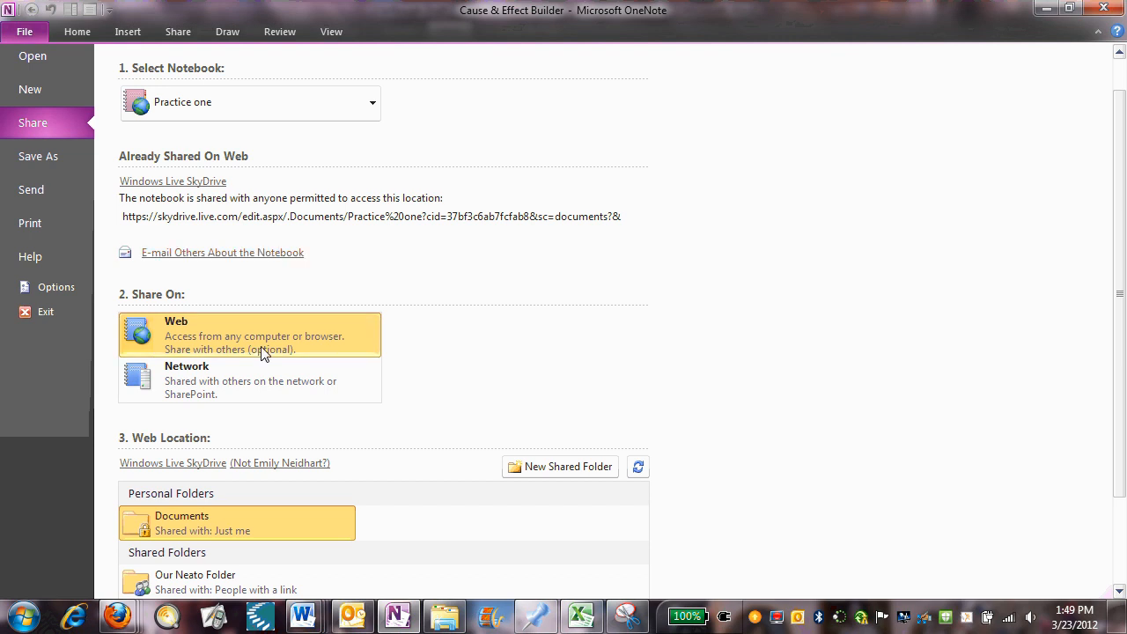
scroll(515, 498, down, 3)
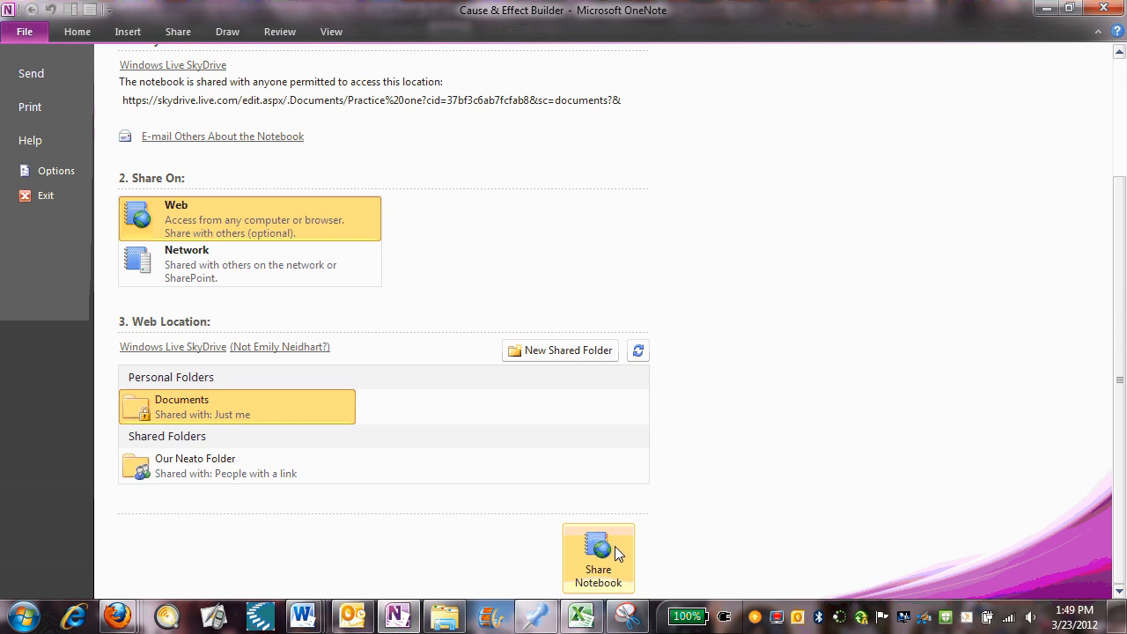
scroll(498, 340, up, 3)
Save the whole notebook to the Desktop as the OneNote Package file Practice one, replacing the existing file
click(50, 200)
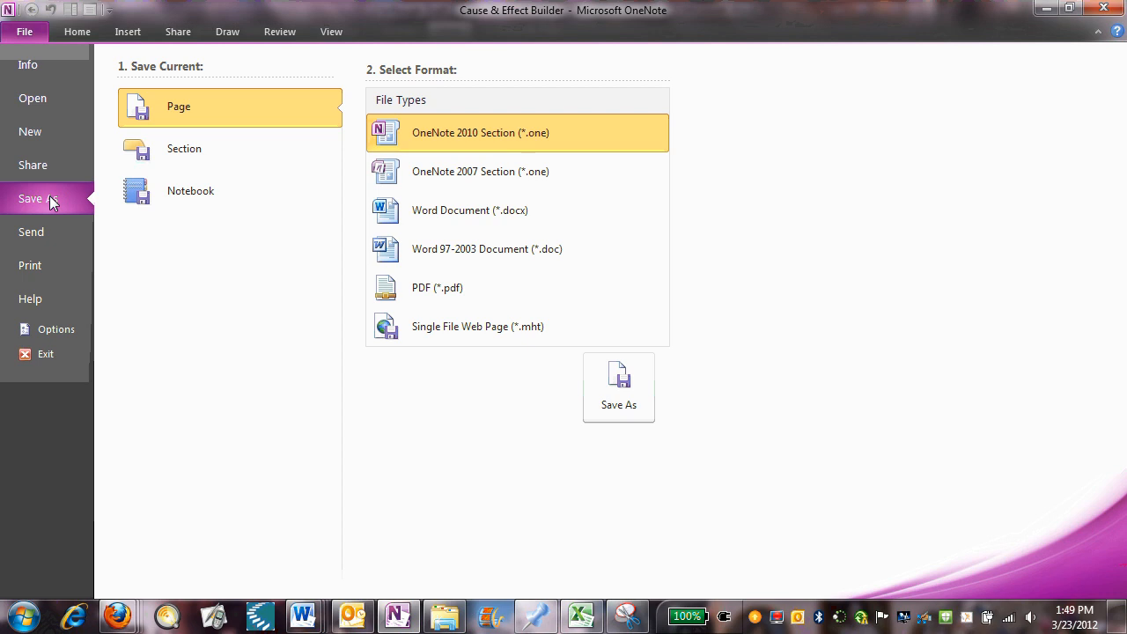
click(188, 201)
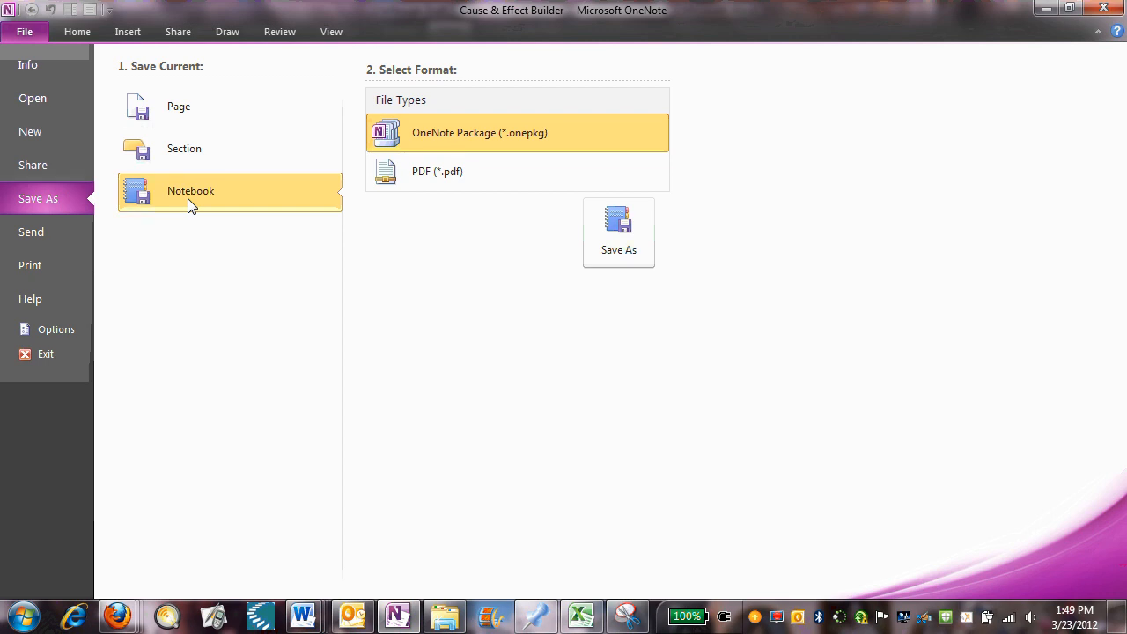
click(180, 108)
click(179, 188)
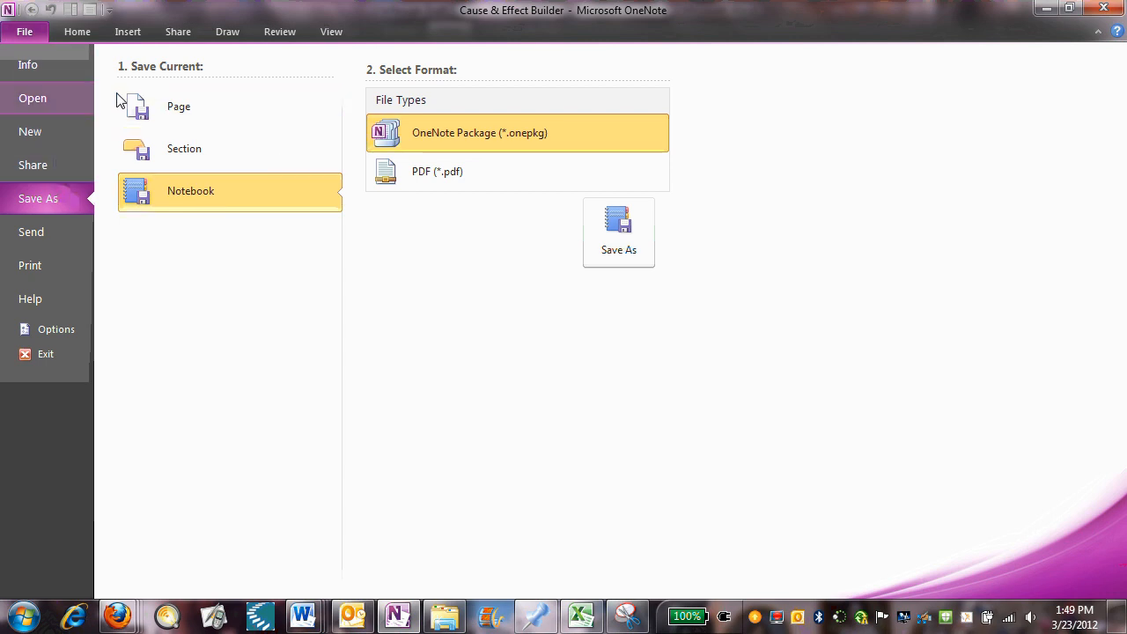
click(629, 236)
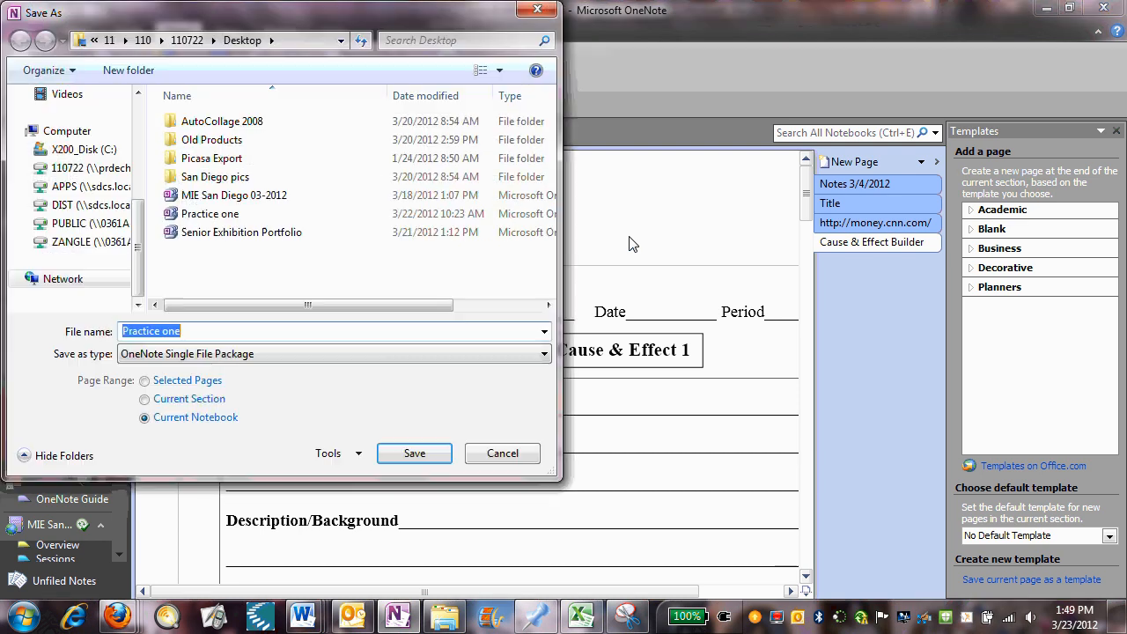
scroll(136, 236, up, 5)
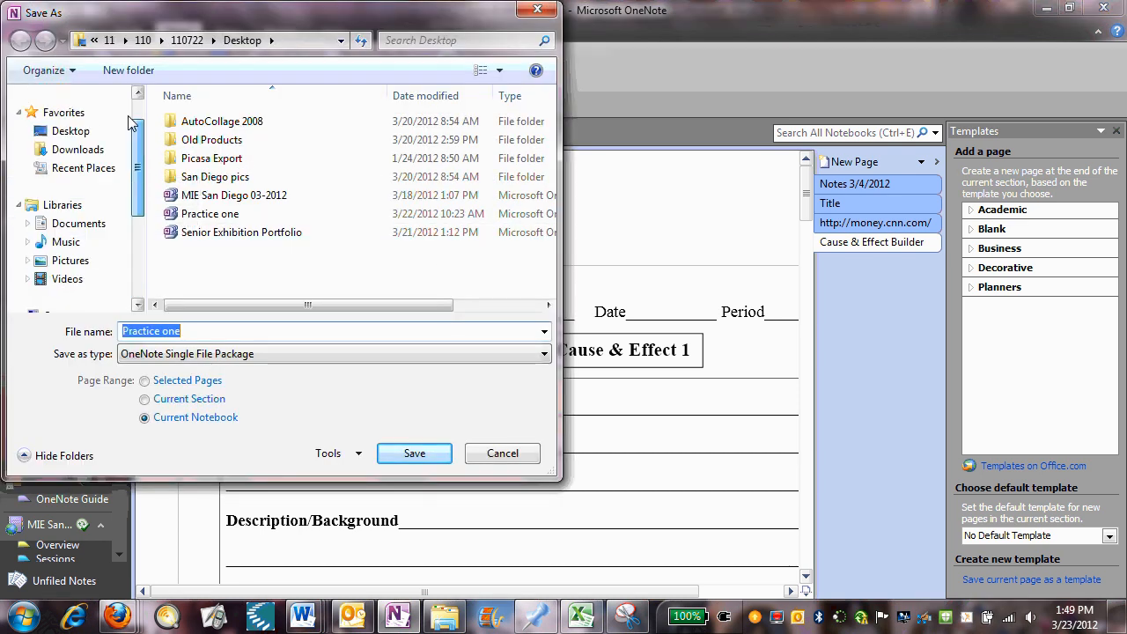
click(60, 157)
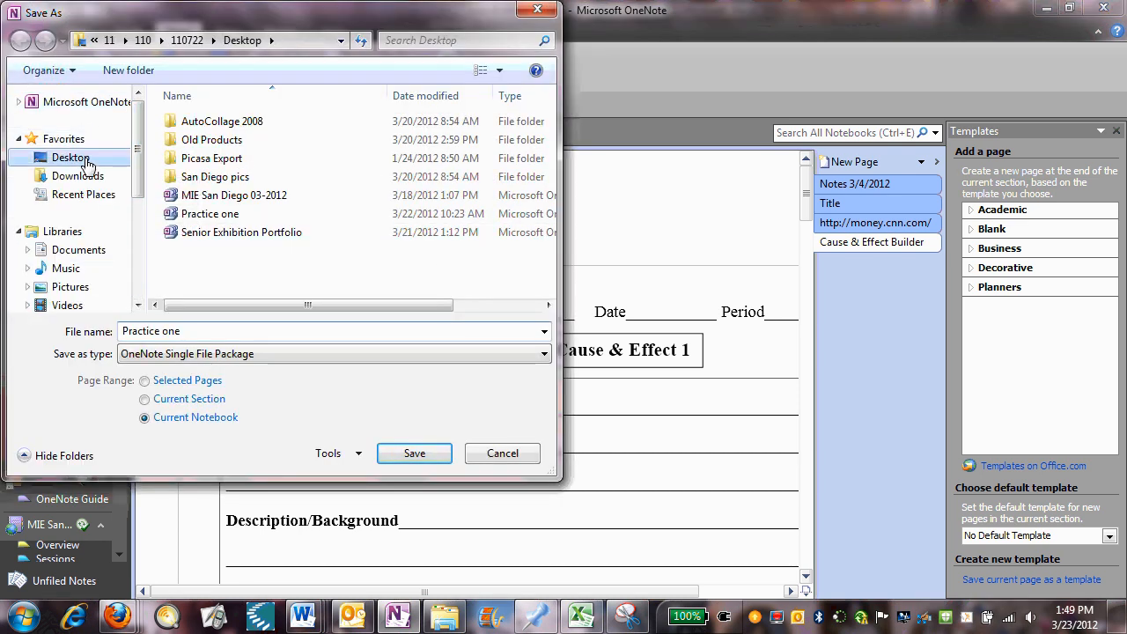
click(413, 458)
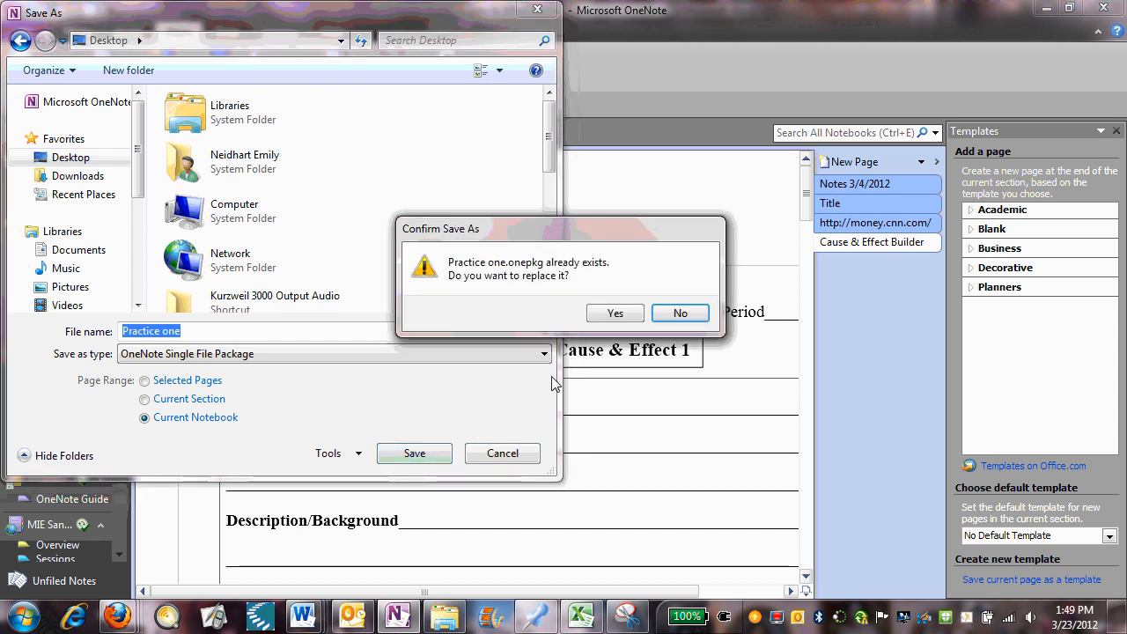
click(615, 313)
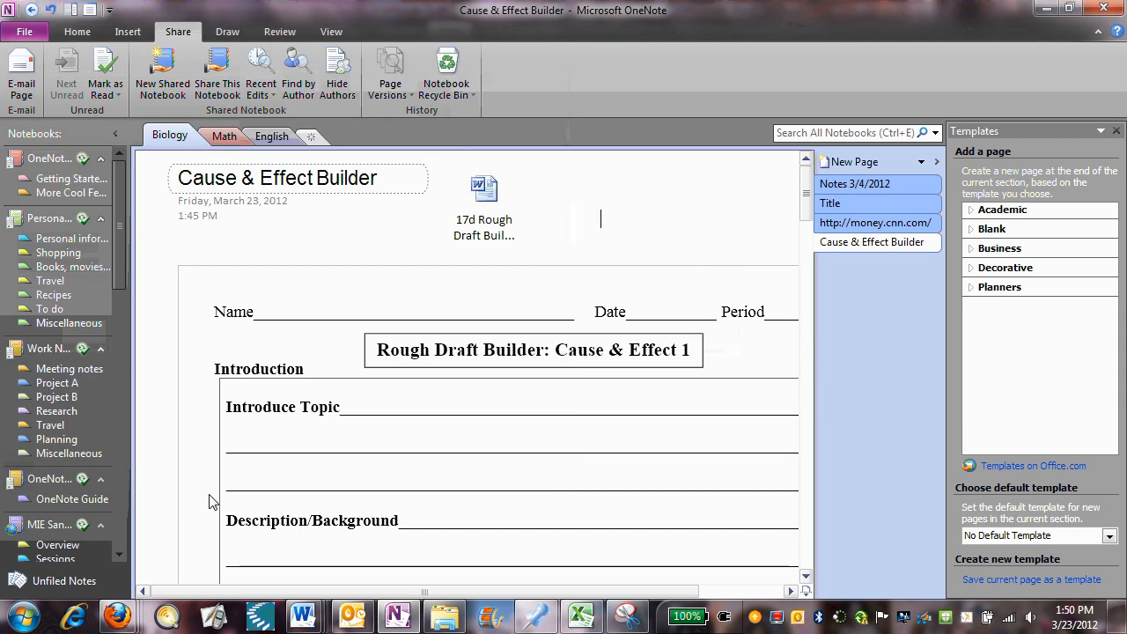
Minimize the open windows to show the desktop and move the Practice one package icon to the middle of it
click(1045, 8)
click(1044, 8)
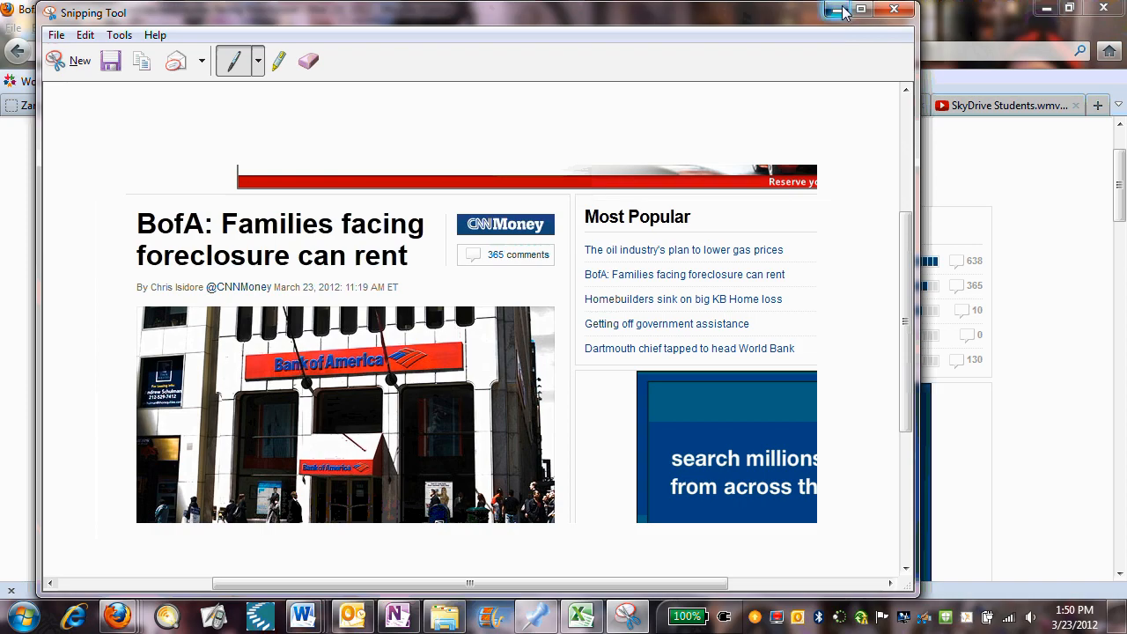
click(1043, 7)
click(1041, 8)
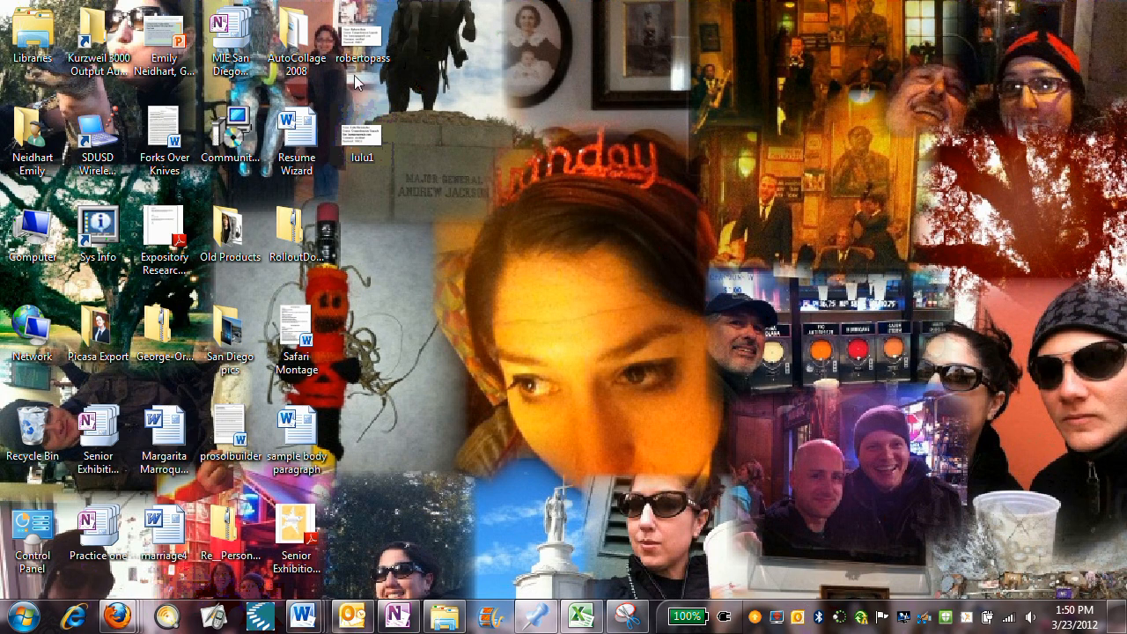
drag(98, 527, 564, 337)
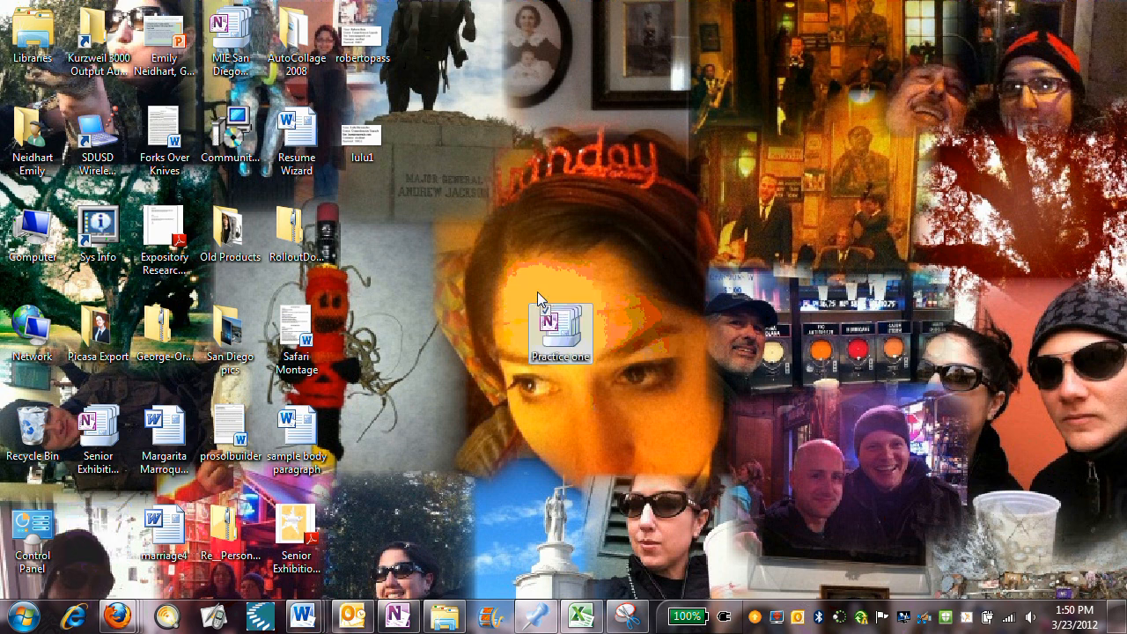
View the properties of the Practice one package file on the desktop, close them and switch back to OneNote
right_click(562, 337)
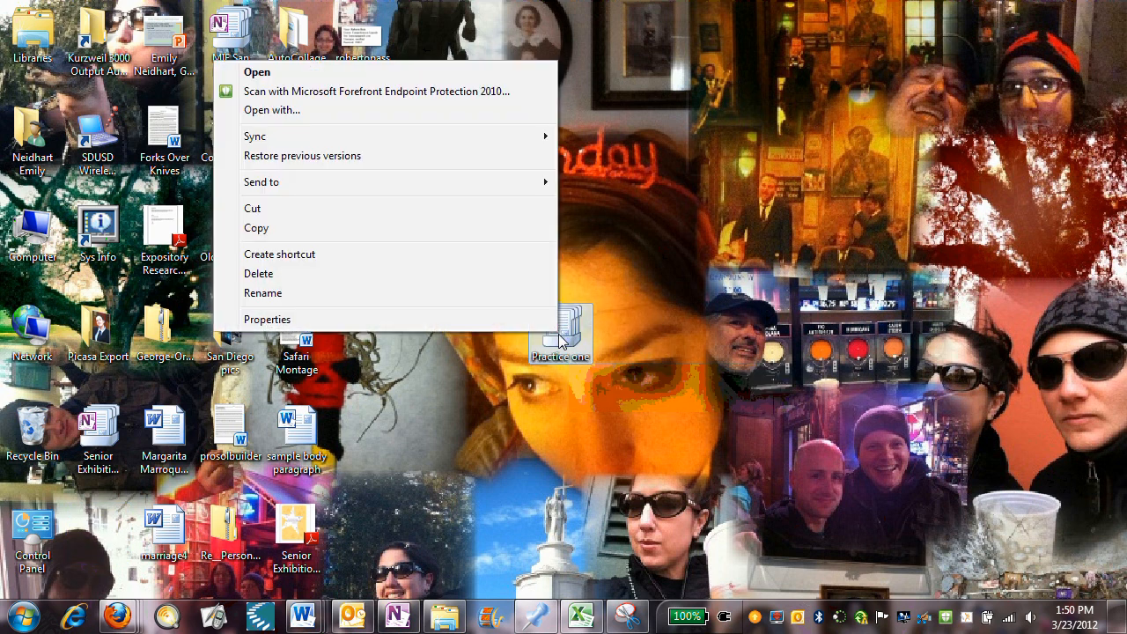
click(548, 322)
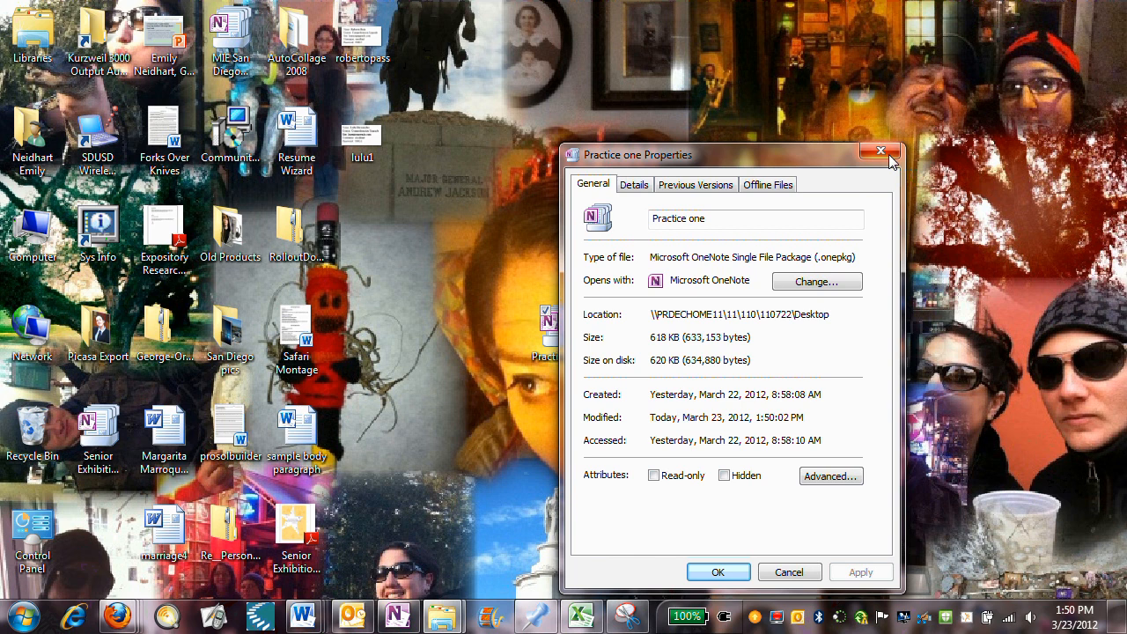
click(403, 622)
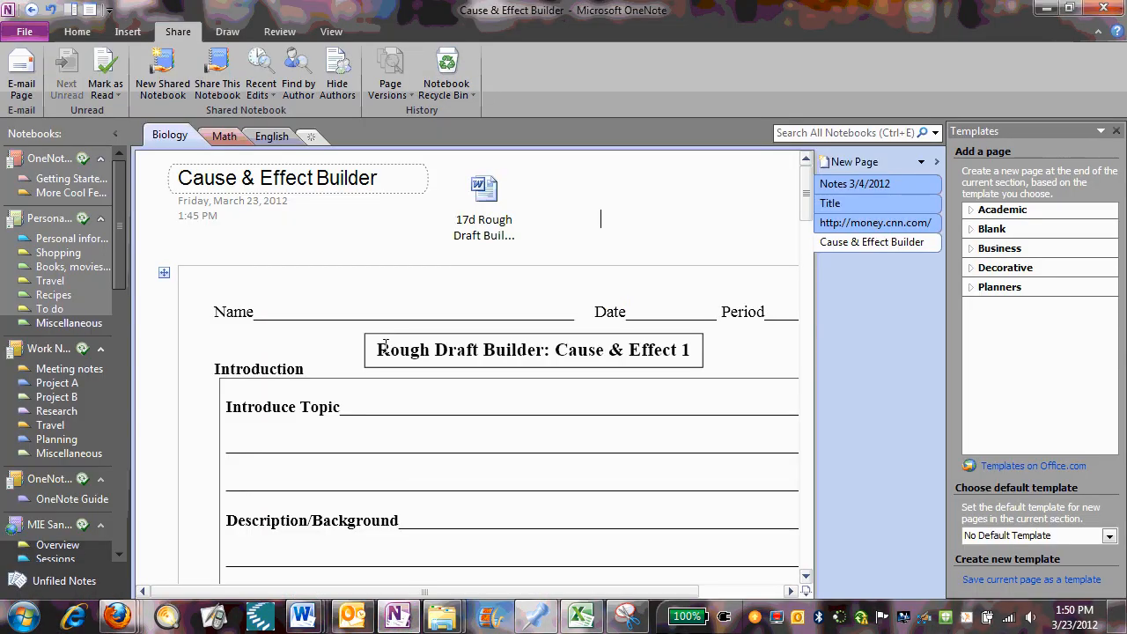
Review the save formats for a whole notebook and the notebook sharing options, and return to the Cause & Effect Builder page
click(24, 32)
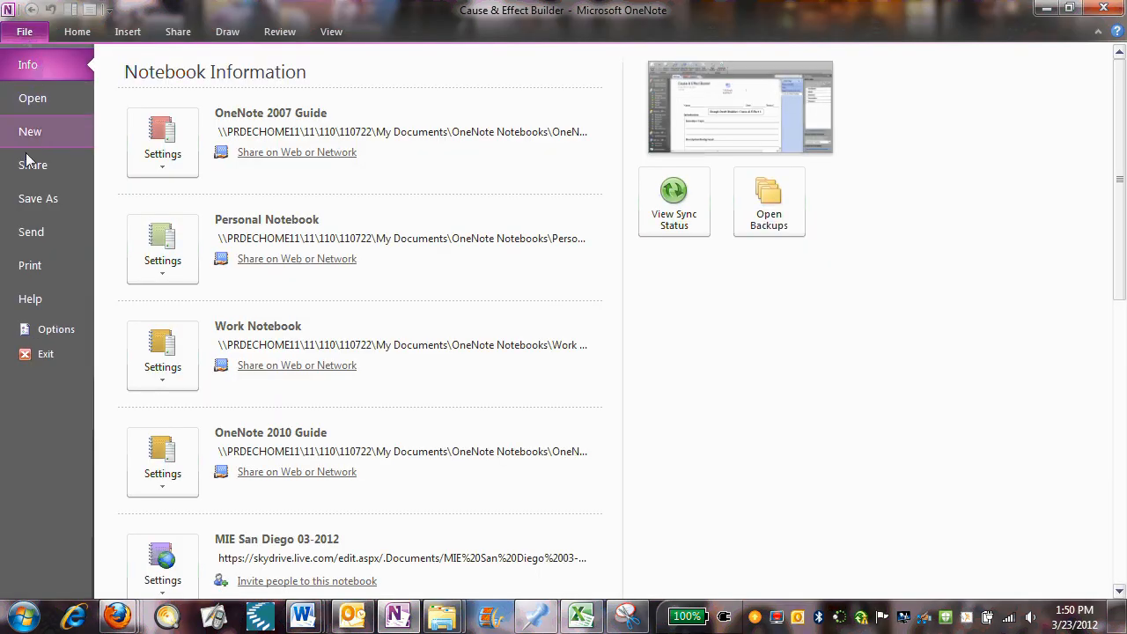
click(37, 201)
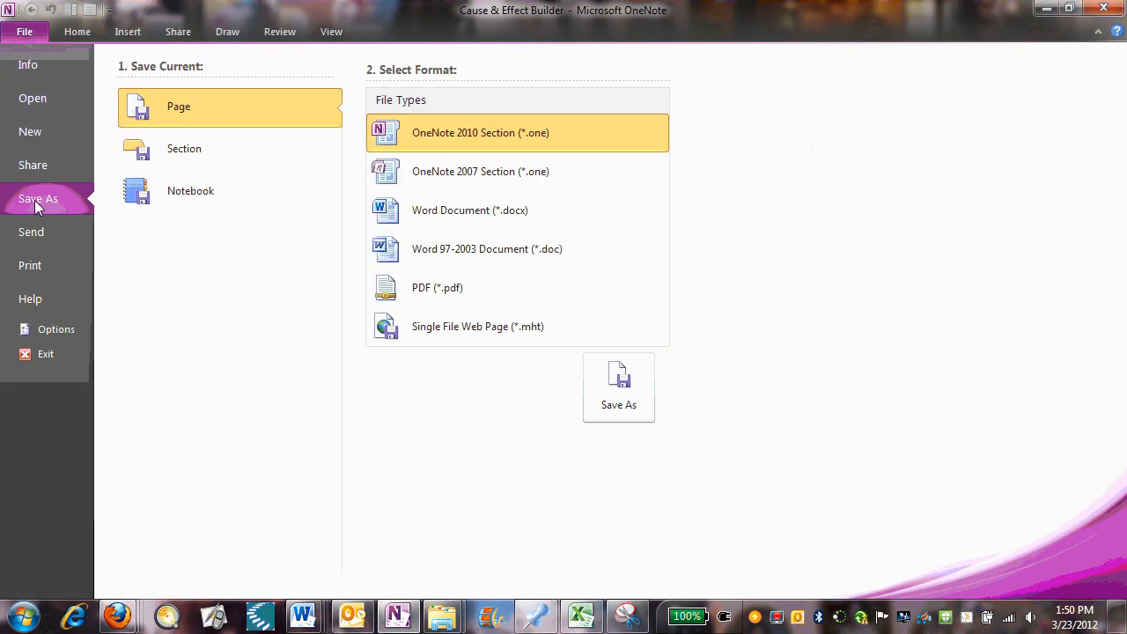
click(192, 195)
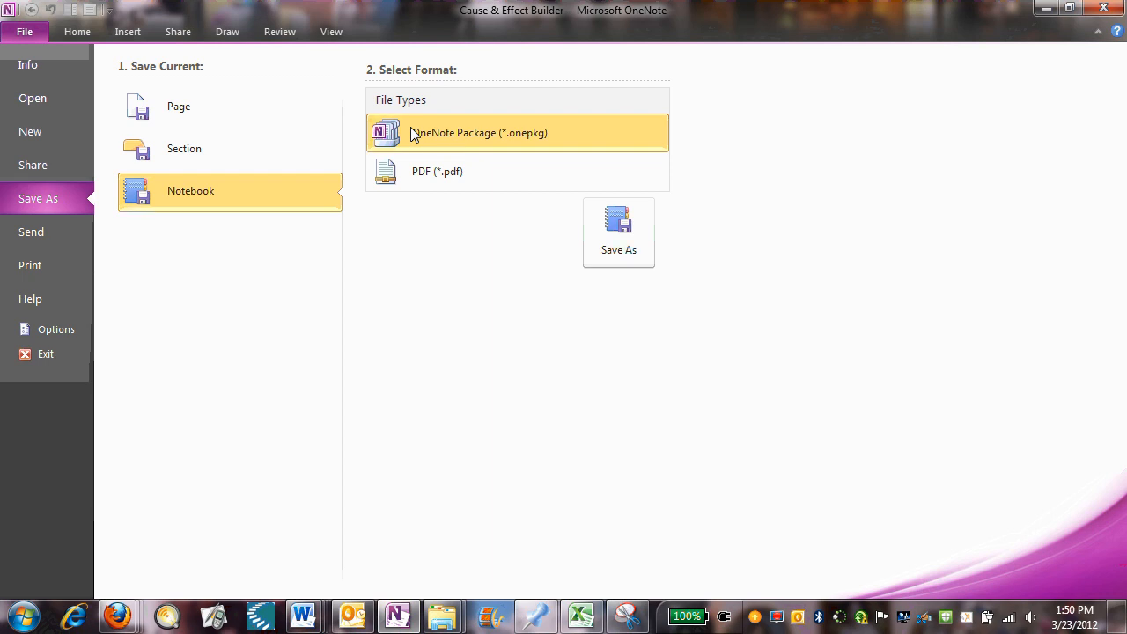
click(61, 162)
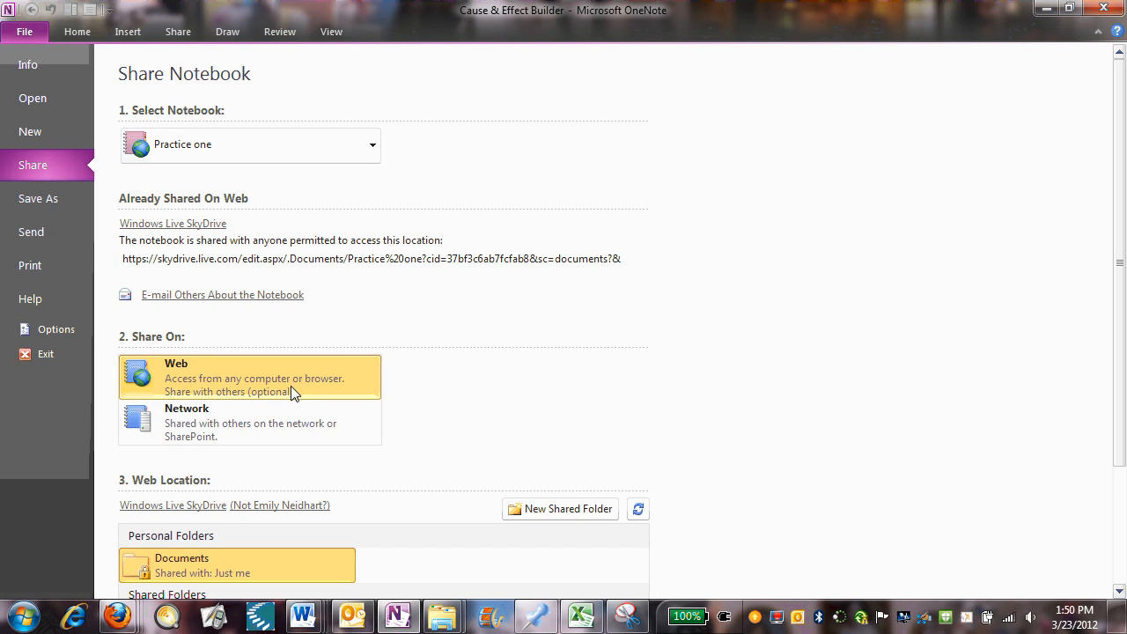
click(77, 31)
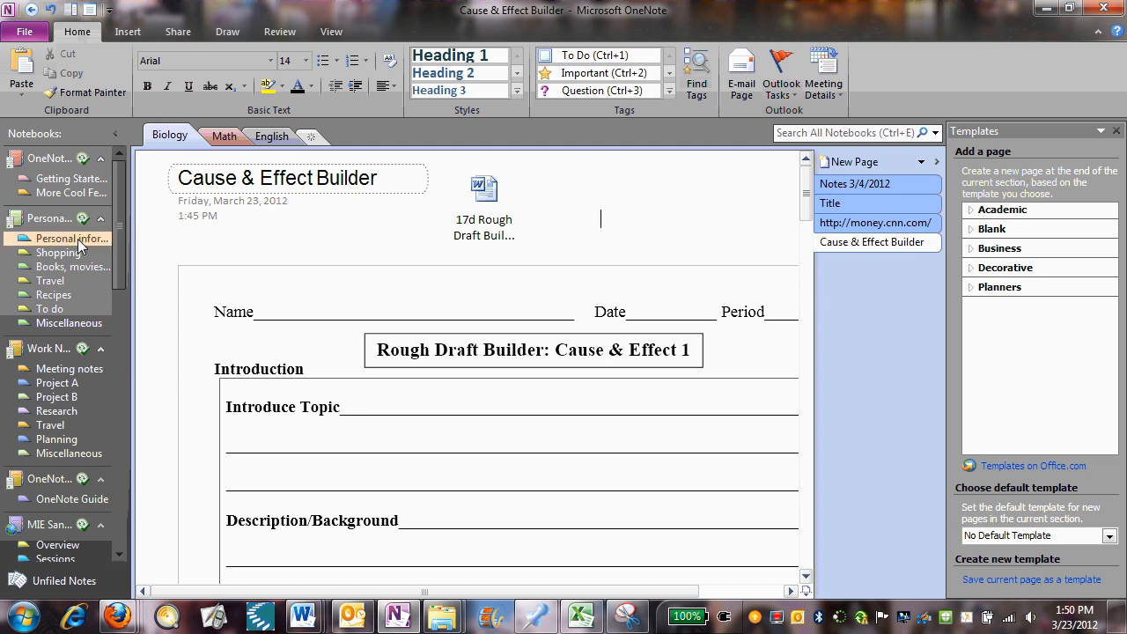
Look through the sections of the Personal notebook, including Personal information, Shopping, Books, movies, and music, Travel and Recipes
click(50, 221)
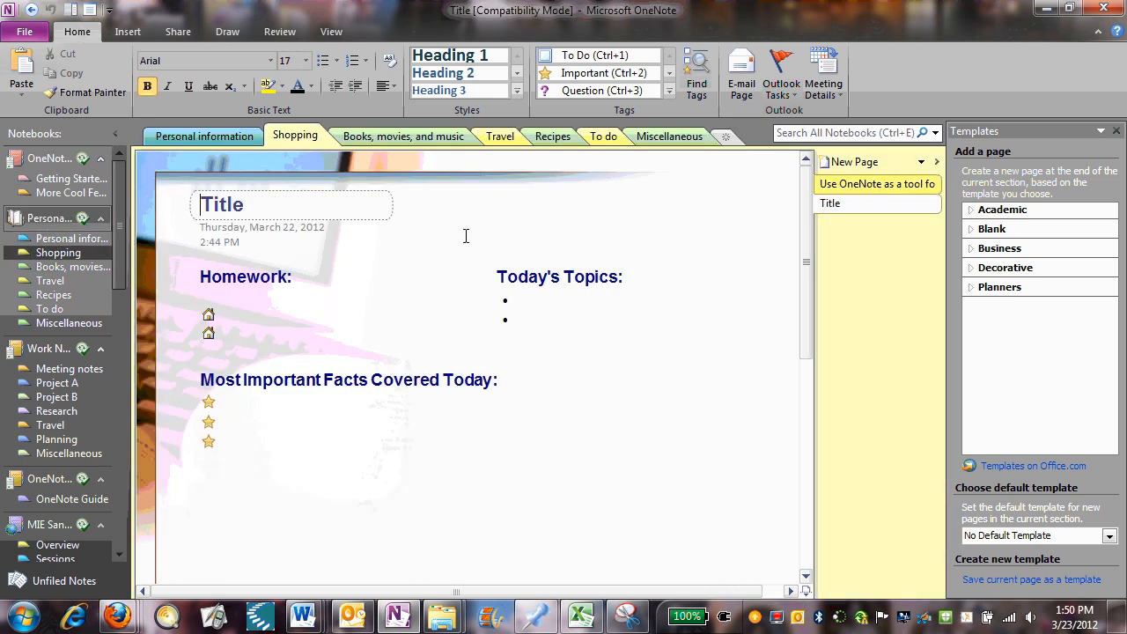
click(207, 139)
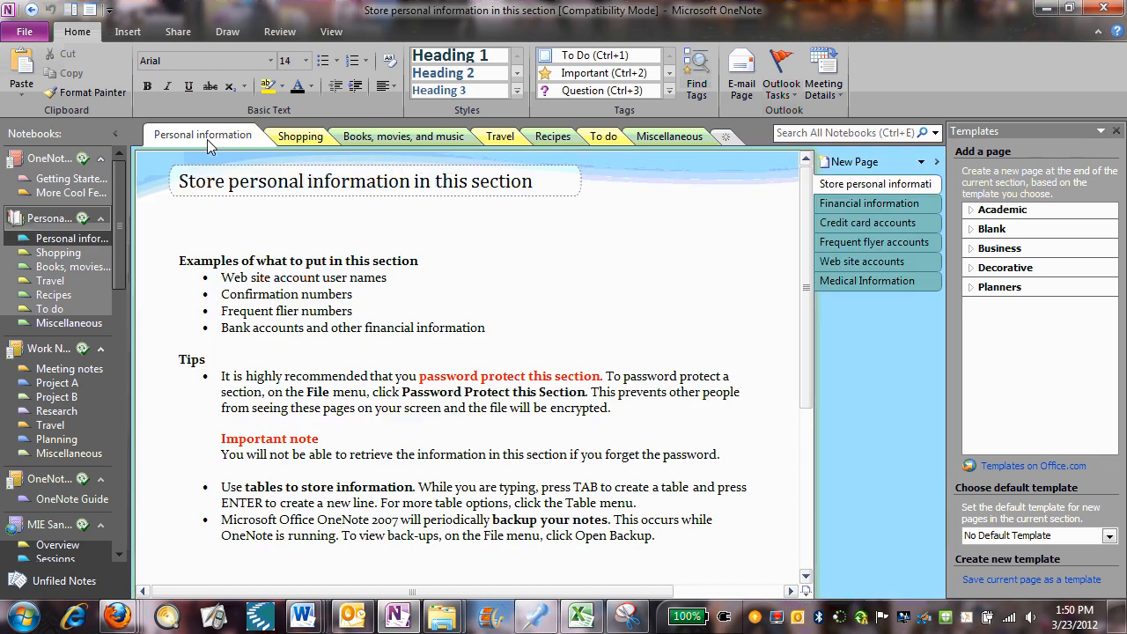
click(298, 138)
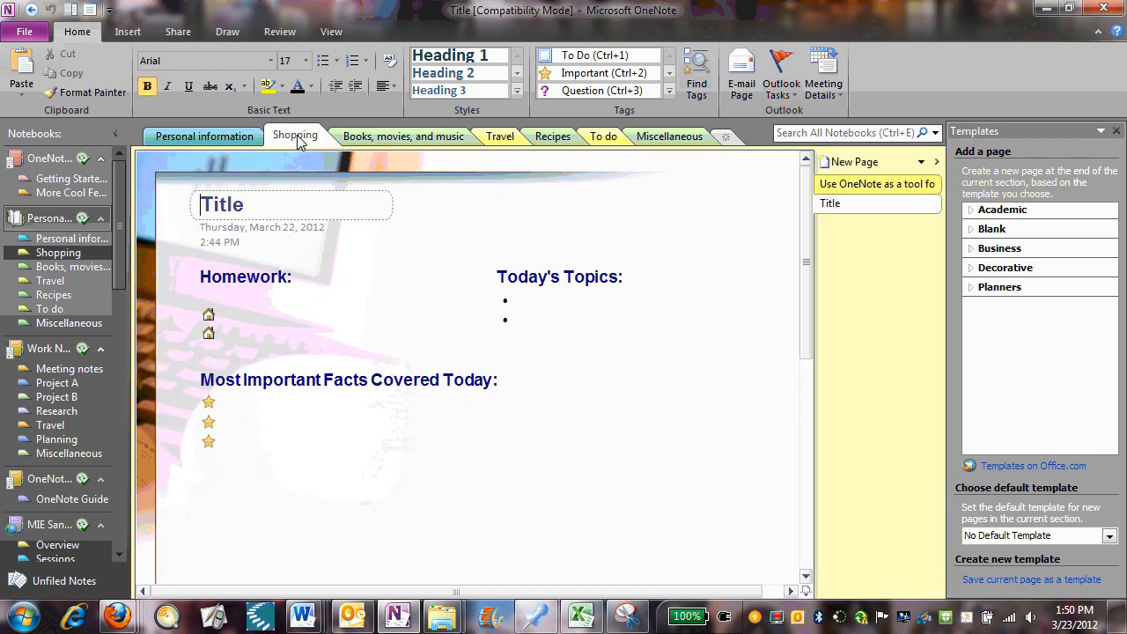
click(365, 141)
click(510, 135)
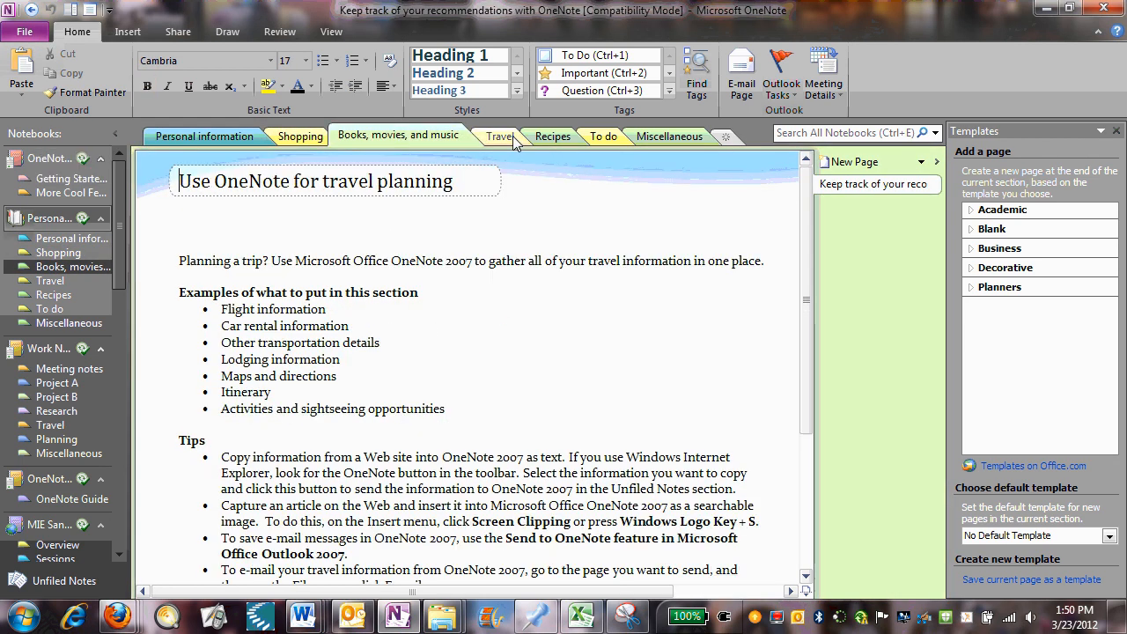
click(549, 141)
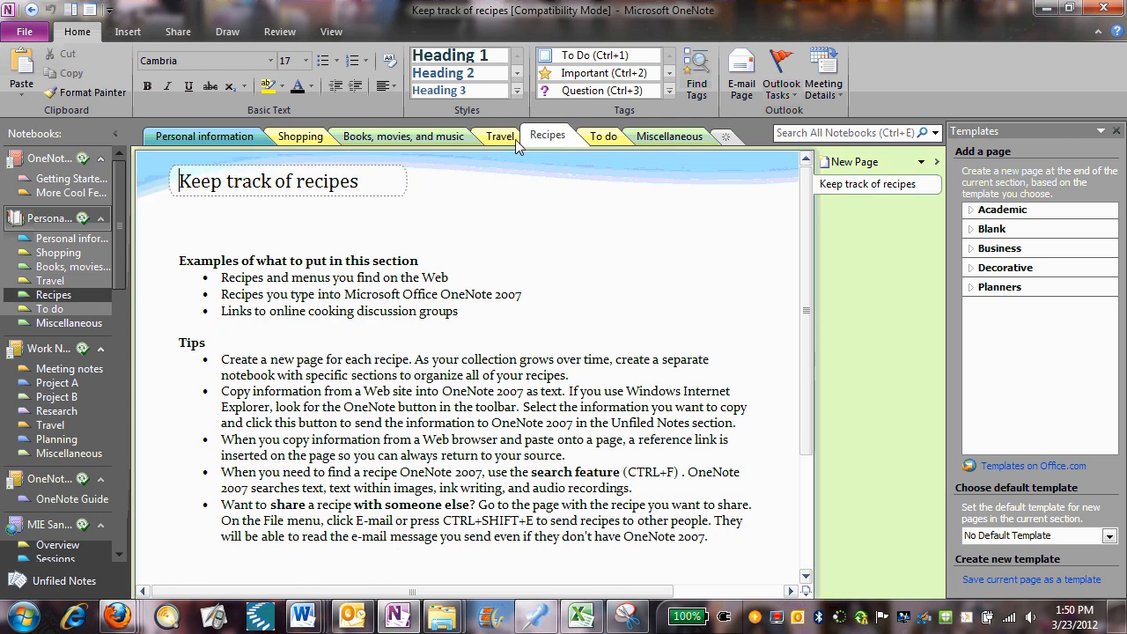
Open the expository writing notebook and review the Introduction, Cause and Effect Structure and handout pages in its Expository Handouts section
drag(119, 251, 108, 381)
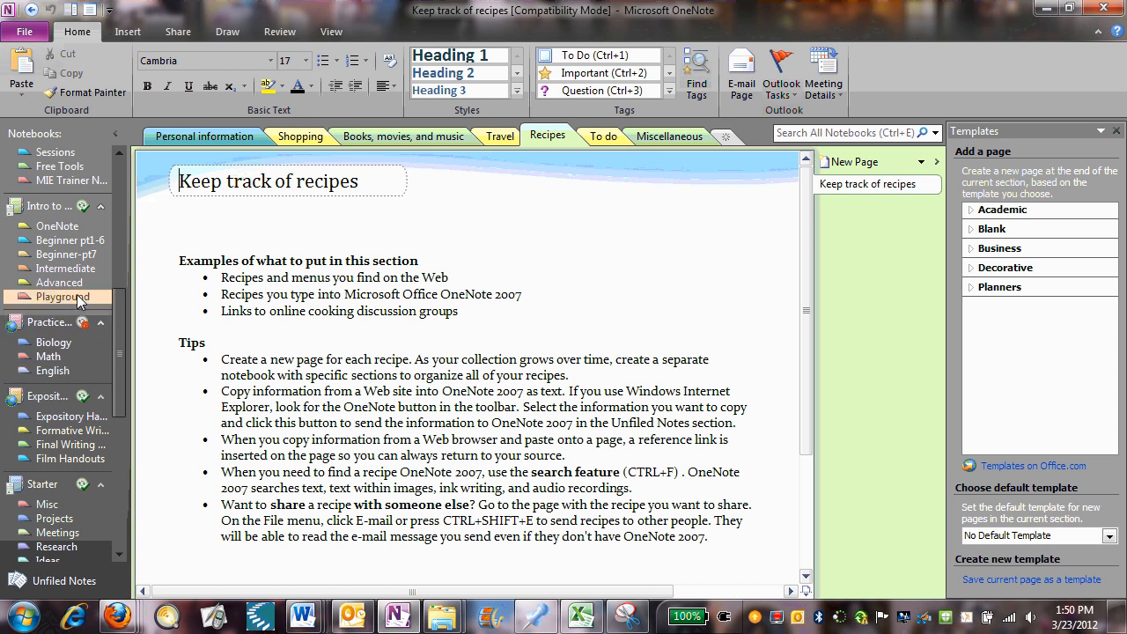
click(63, 395)
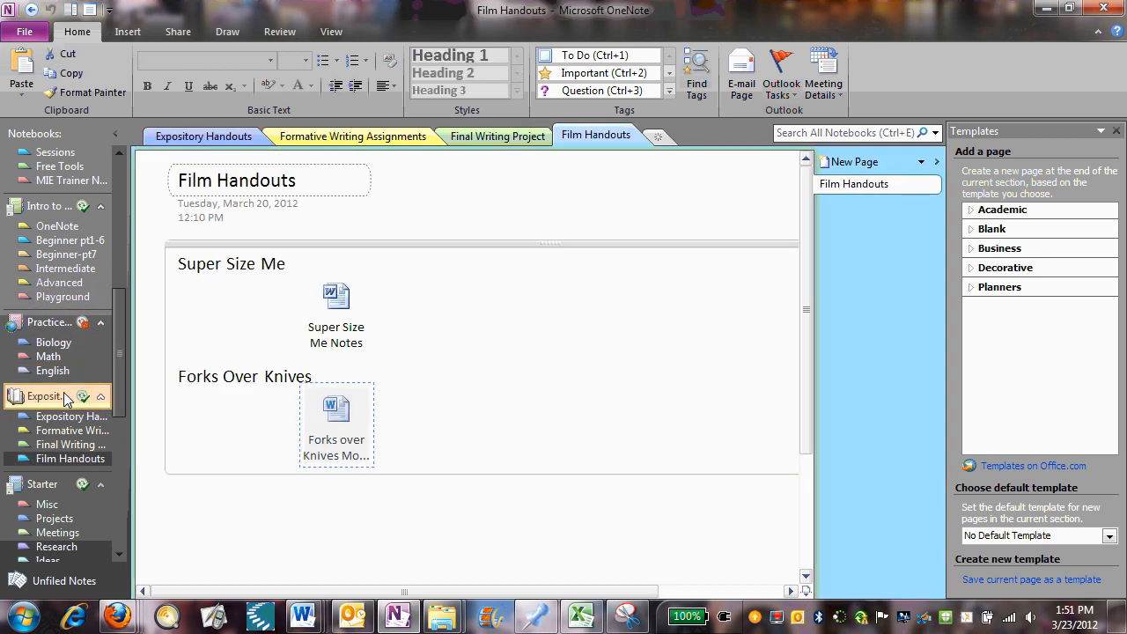
click(225, 141)
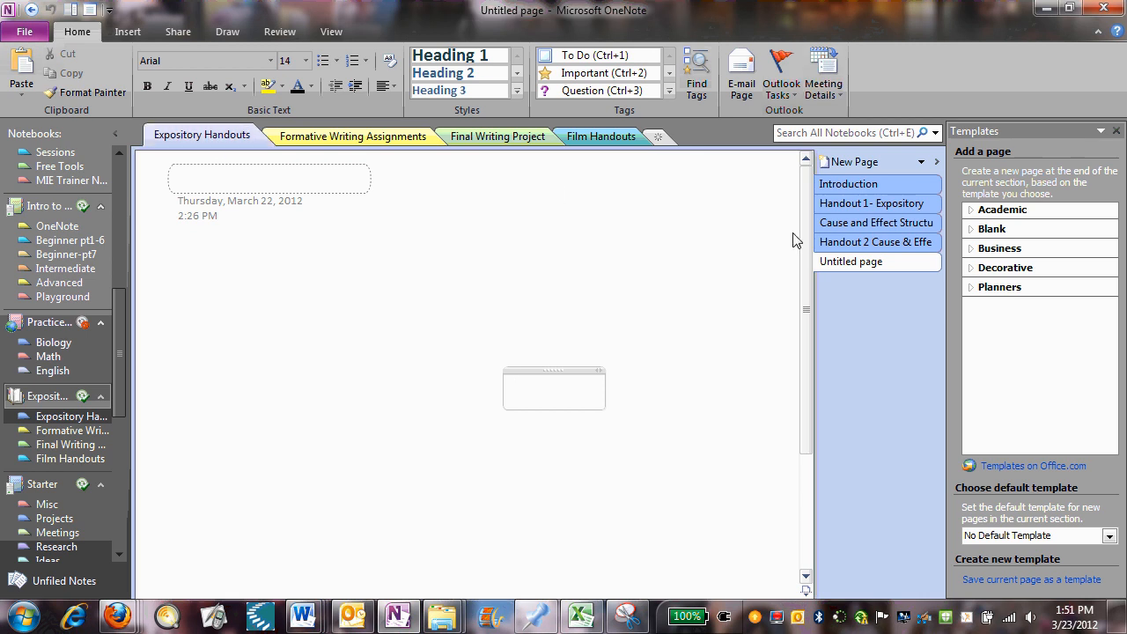
click(867, 189)
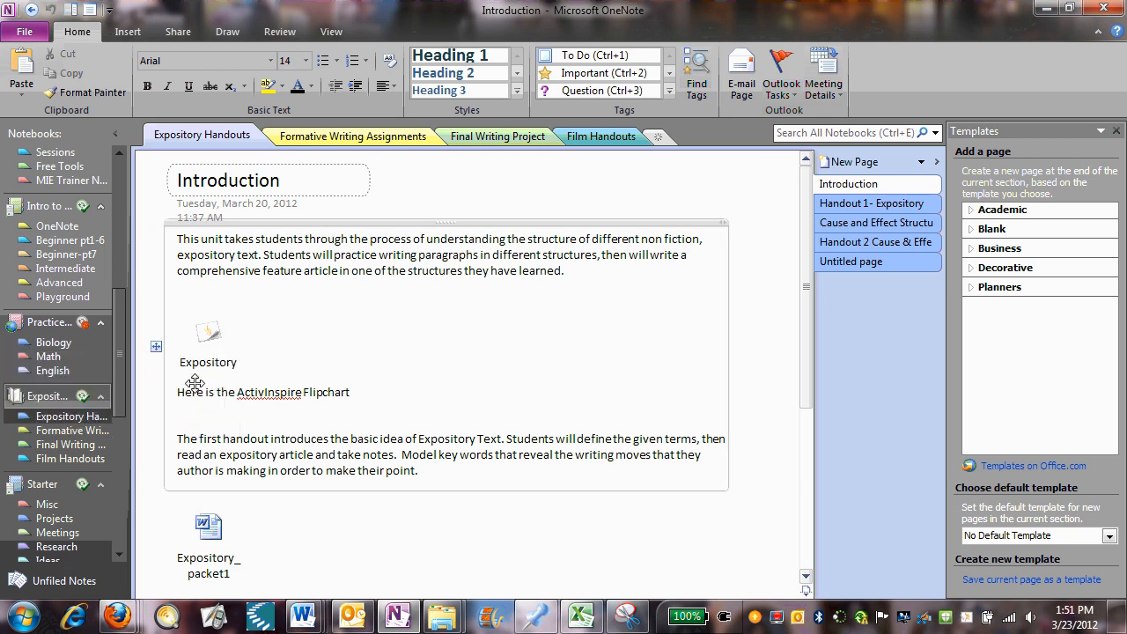
click(859, 222)
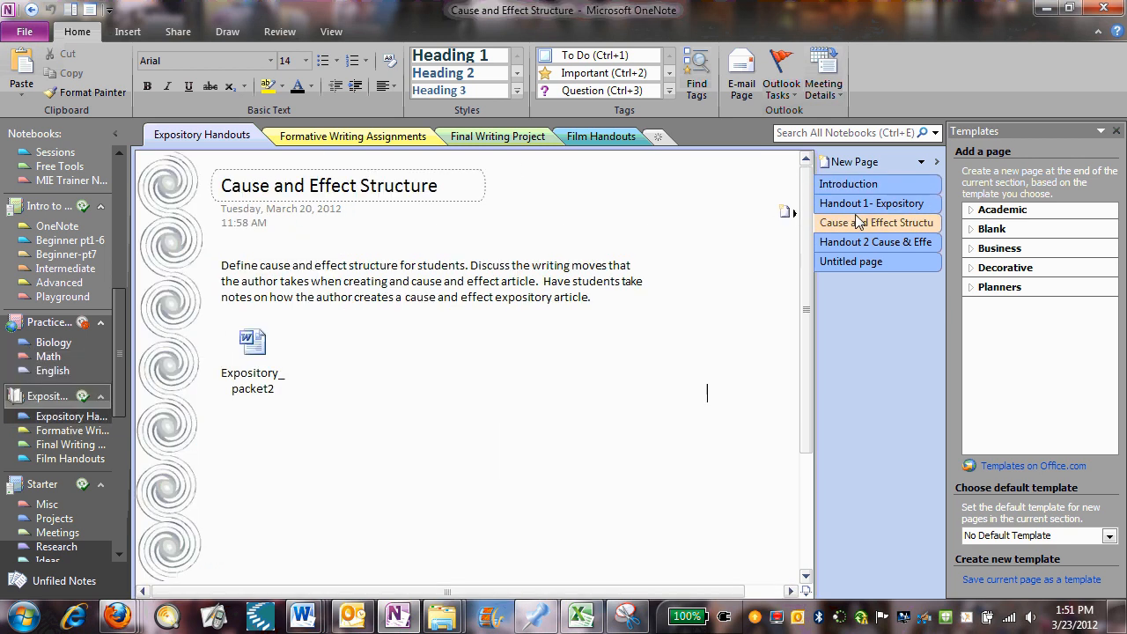
click(867, 241)
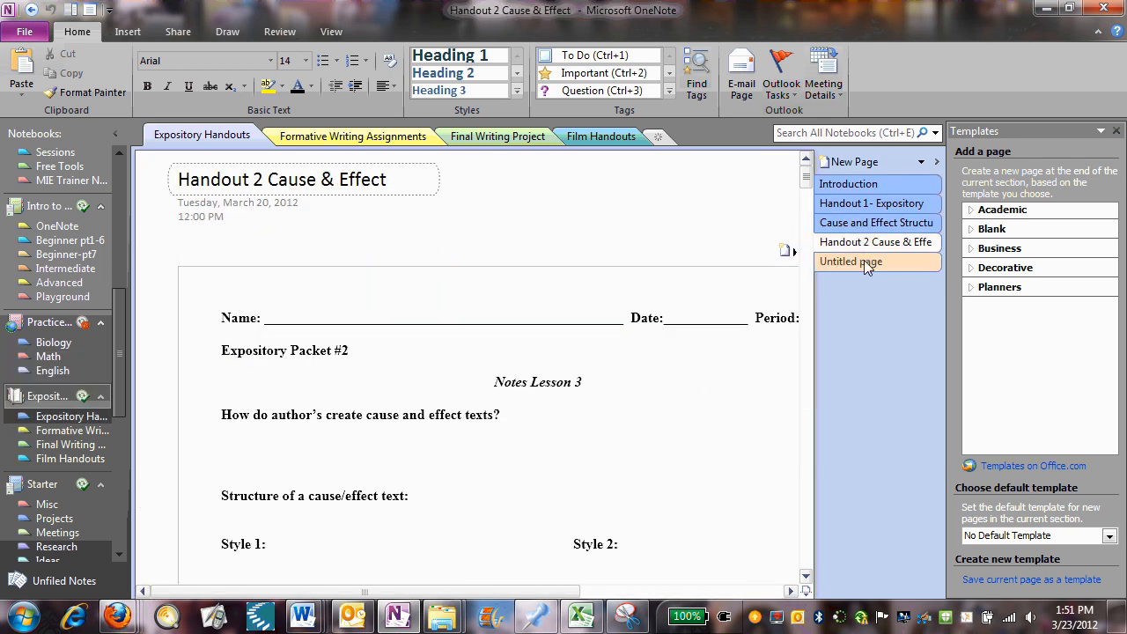
click(853, 204)
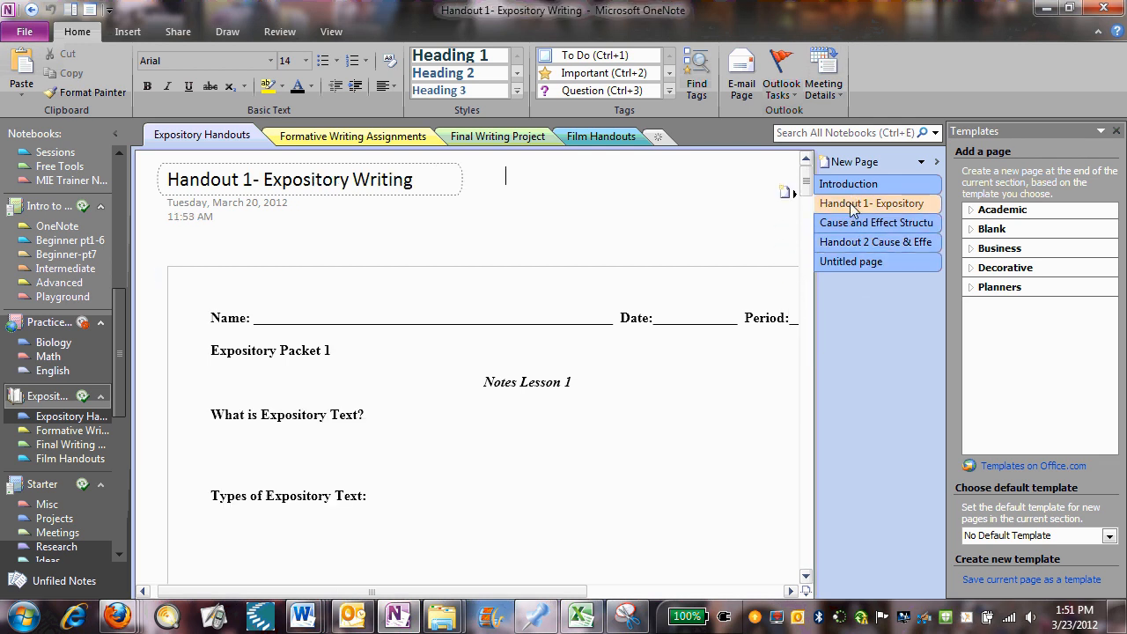
Review the Pro-Con Paragraph Builder, Cause & Effect Paragraph and Basic Expository Paragraph pages in the Formative Writing Assignments section
click(361, 138)
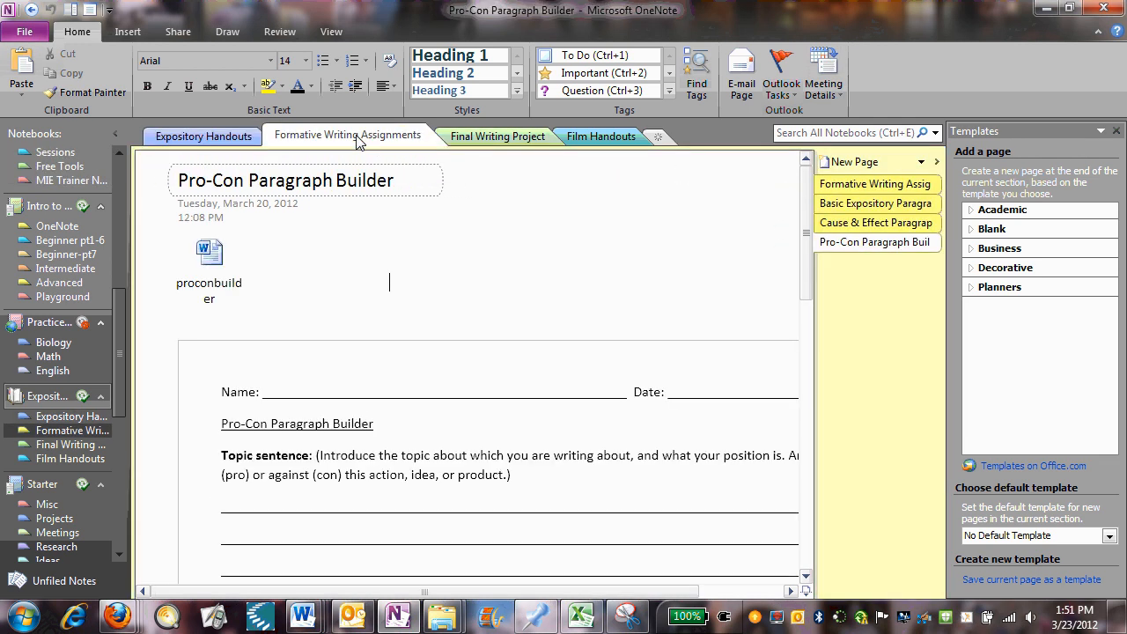
click(894, 222)
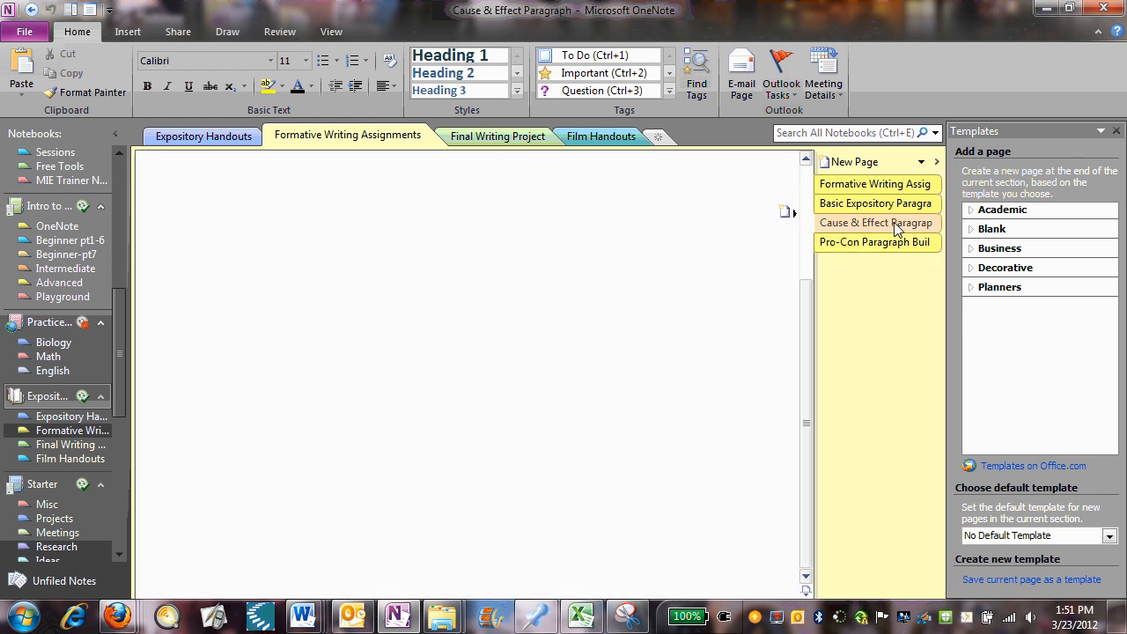
click(892, 204)
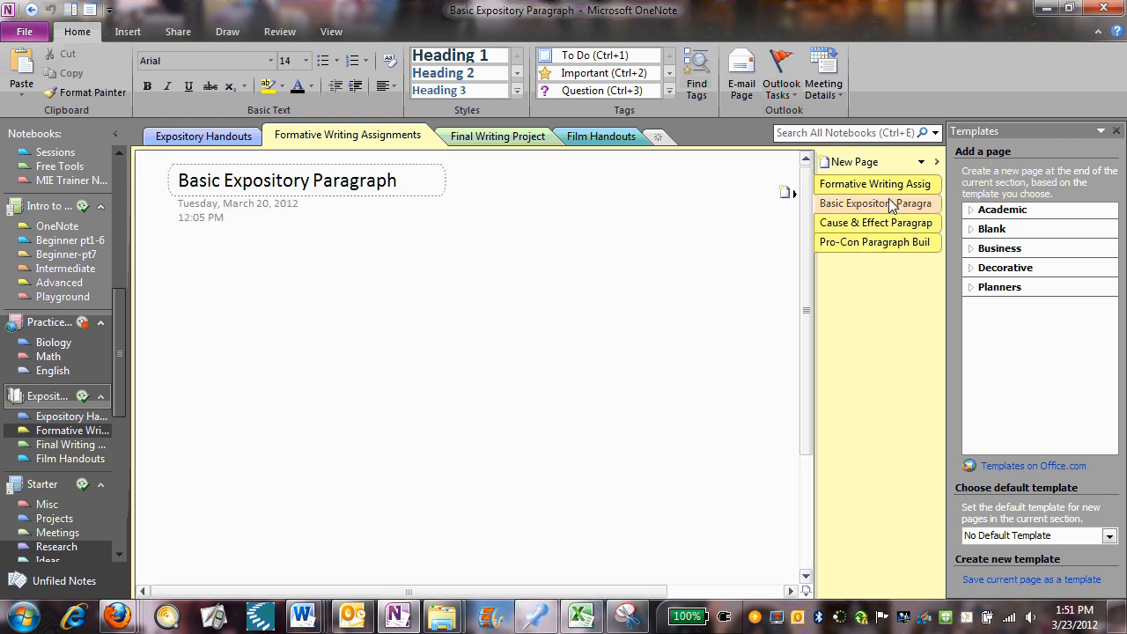
click(859, 223)
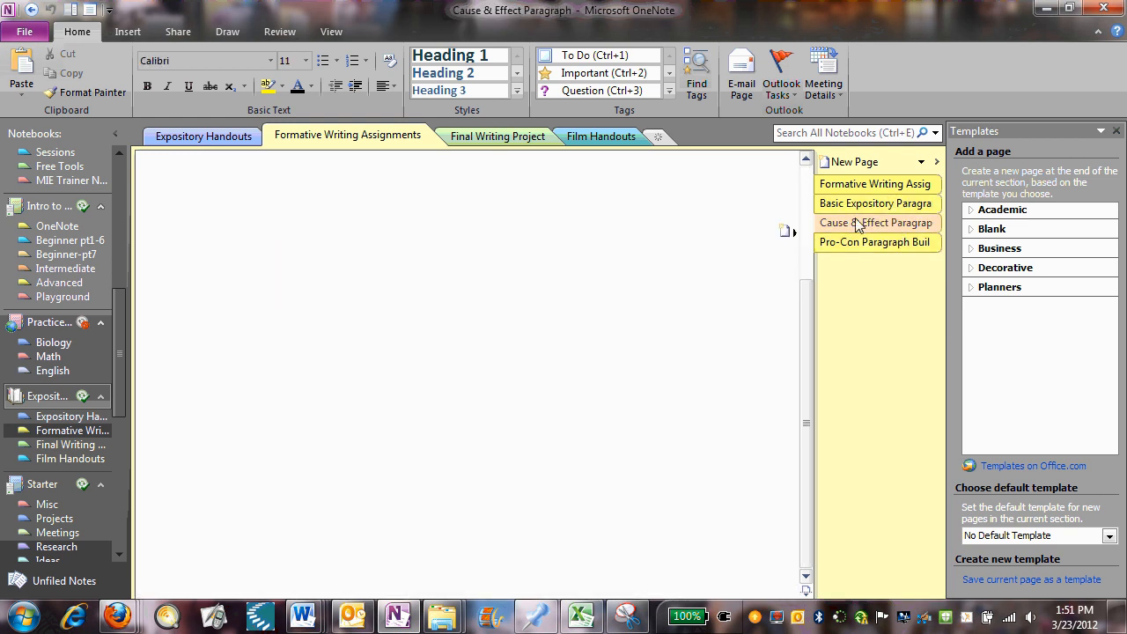
Review the pages of the Final Writing Project section, from Choosing a topic through Conclusion Builder
click(499, 138)
scroll(482, 392, down, 10)
scroll(486, 399, up, 10)
mouse_move(692, 593)
mouse_down()
mouse_move(777, 595)
mouse_move(691, 592)
mouse_up()
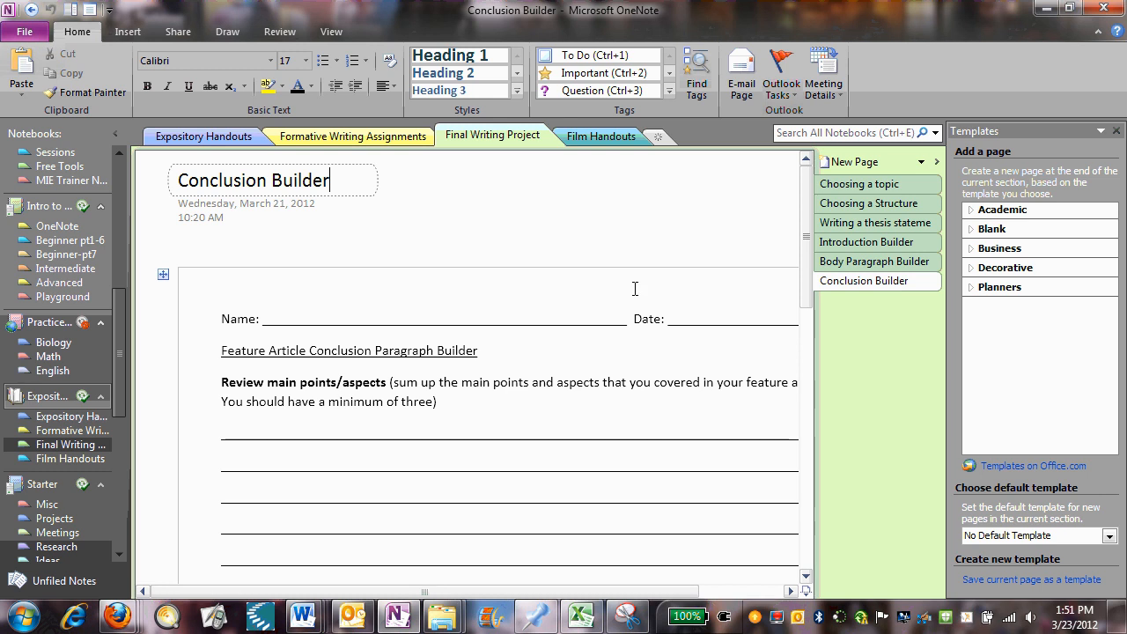
click(874, 261)
click(870, 242)
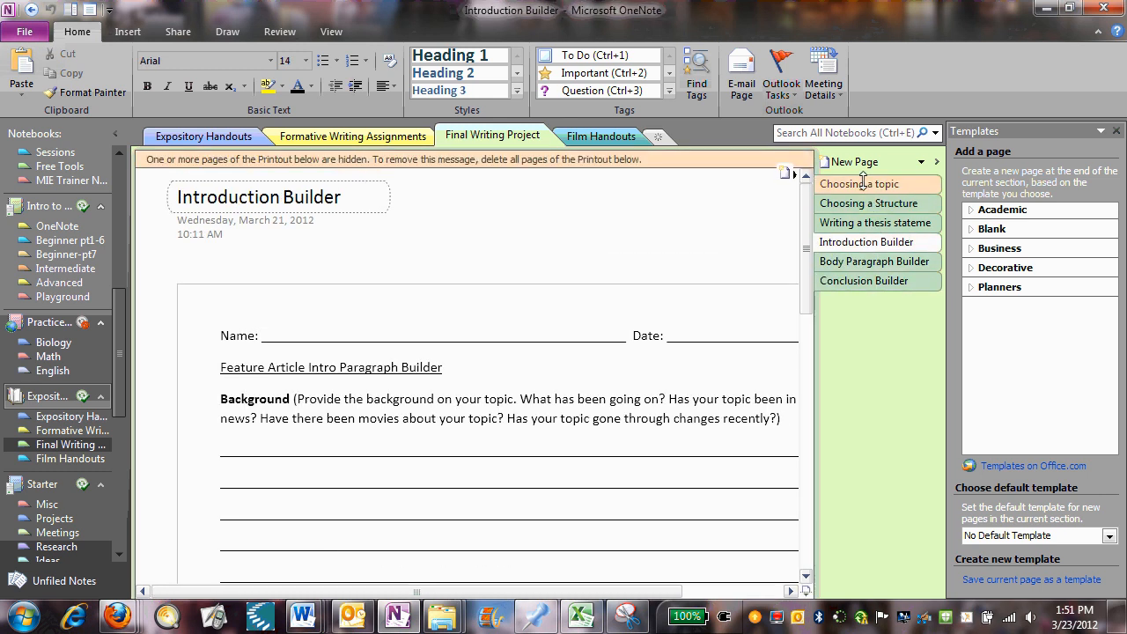
click(863, 183)
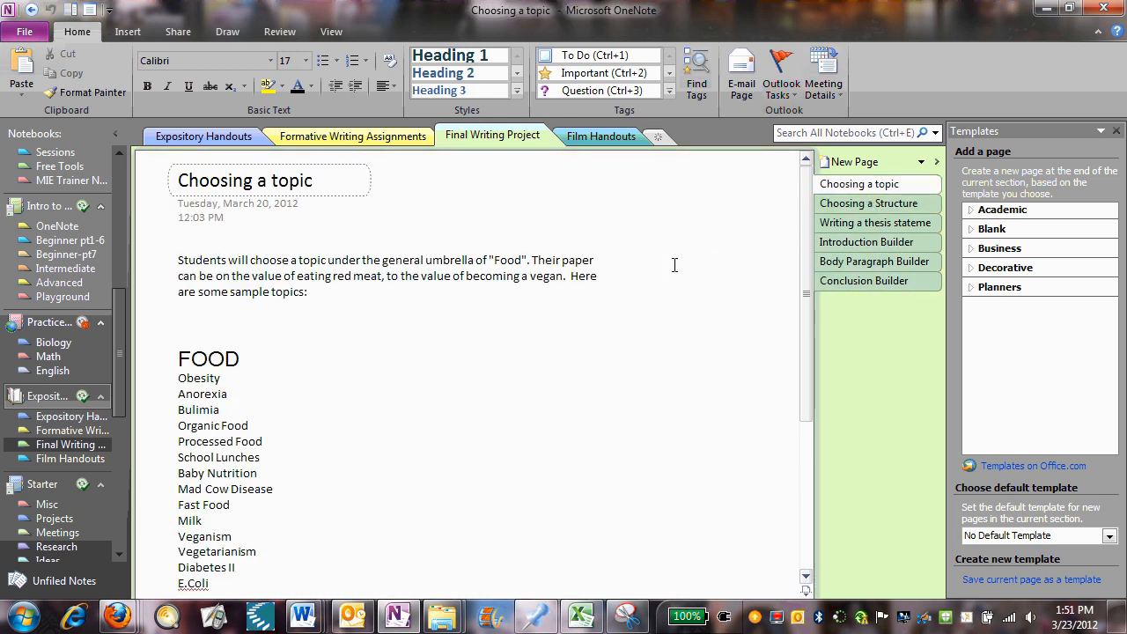
click(837, 208)
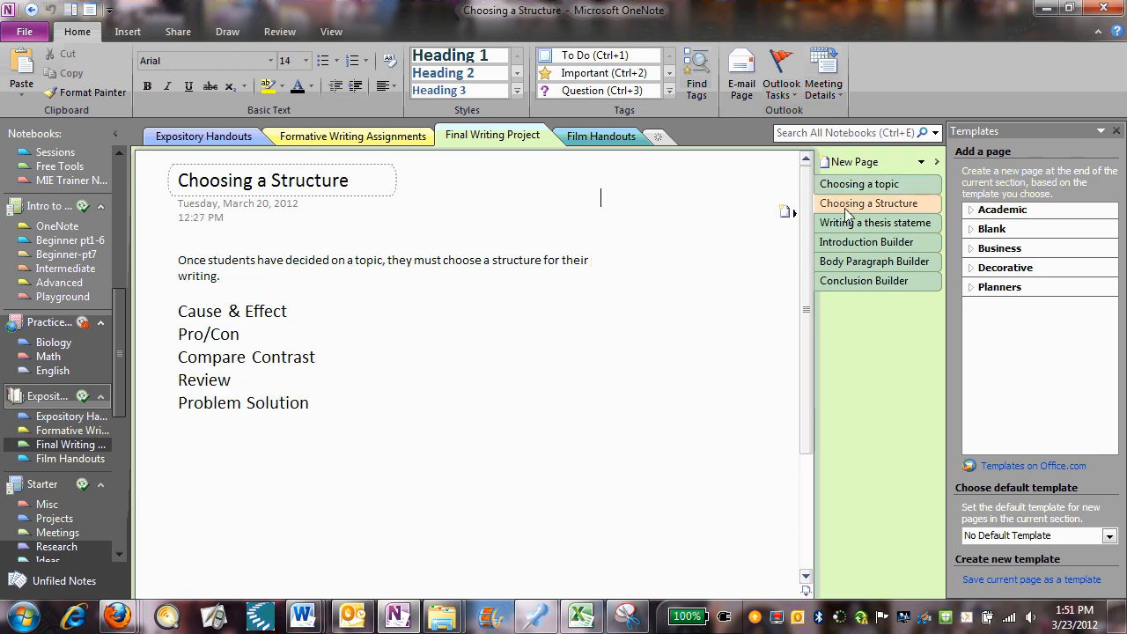
click(847, 225)
click(853, 251)
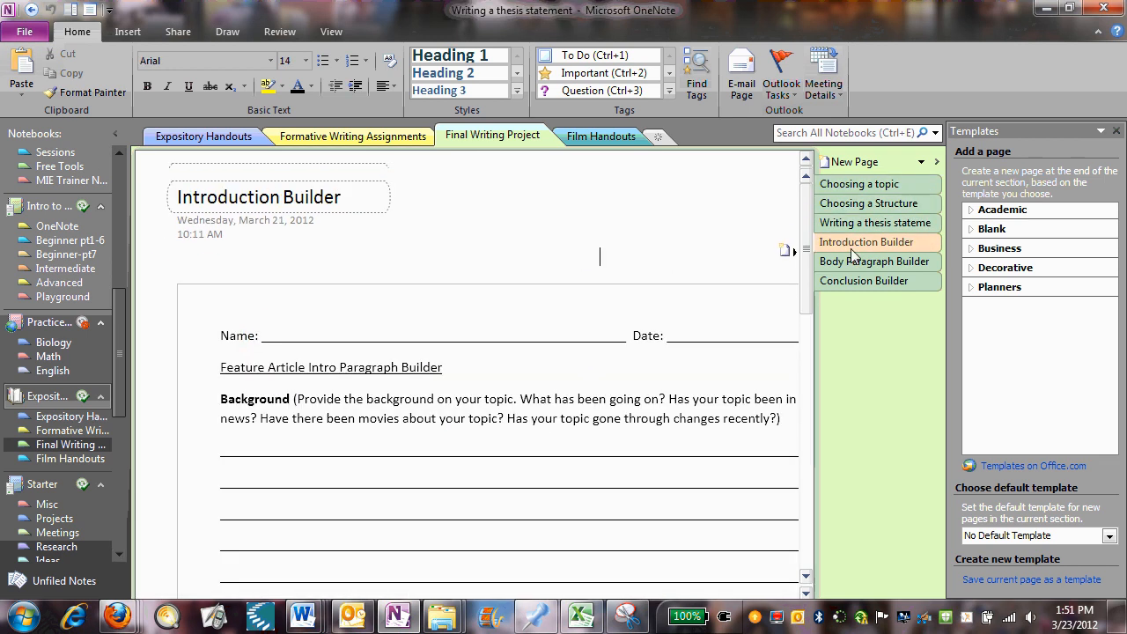
click(850, 262)
click(848, 281)
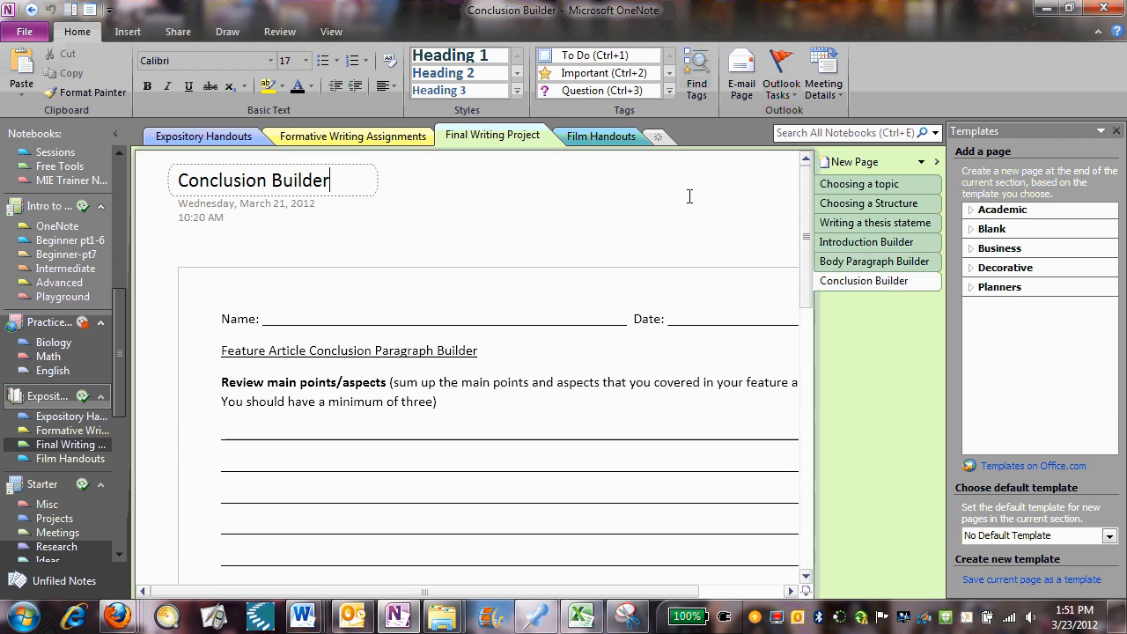
View the Film Handouts section and revisit the Choosing a Structure and Choosing a topic pages in Final Writing Project
click(606, 138)
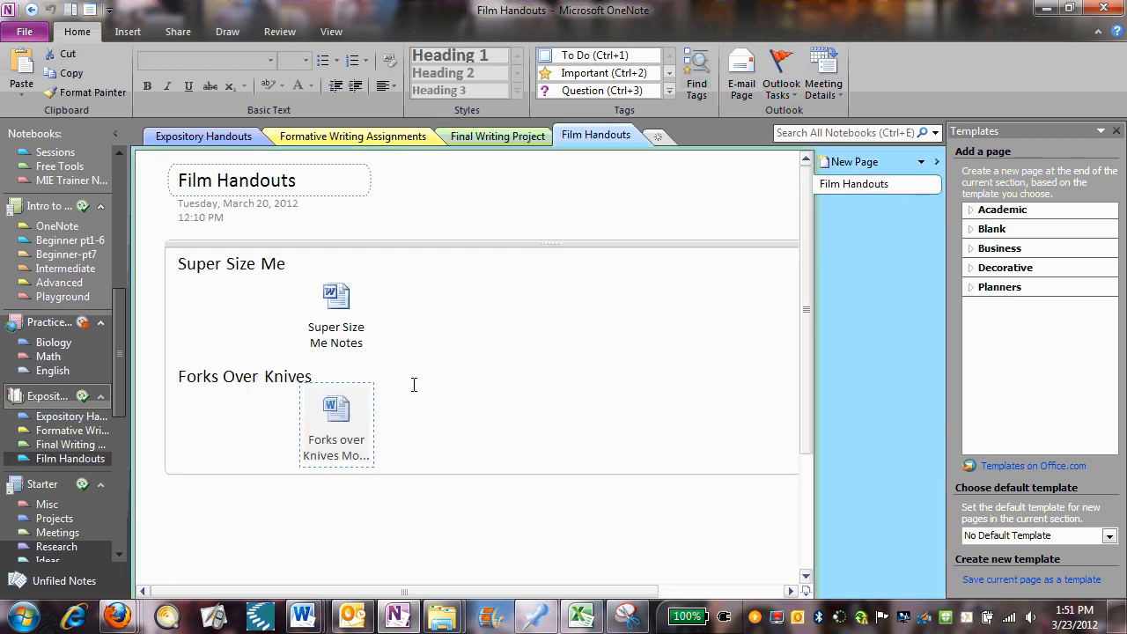
click(462, 139)
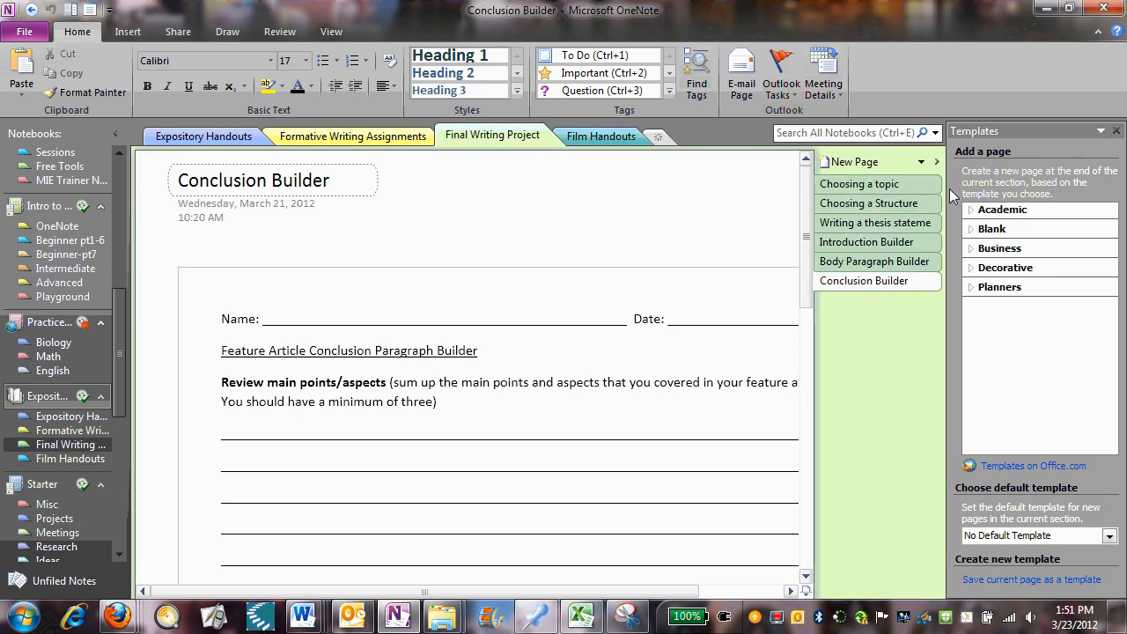
right_click(930, 209)
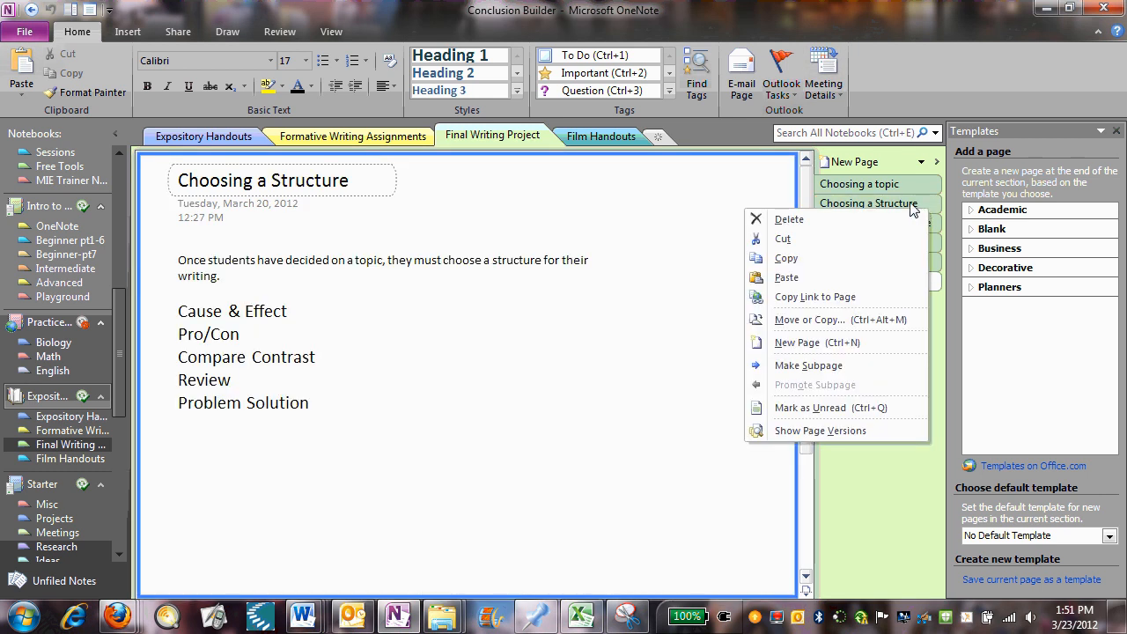
click(919, 205)
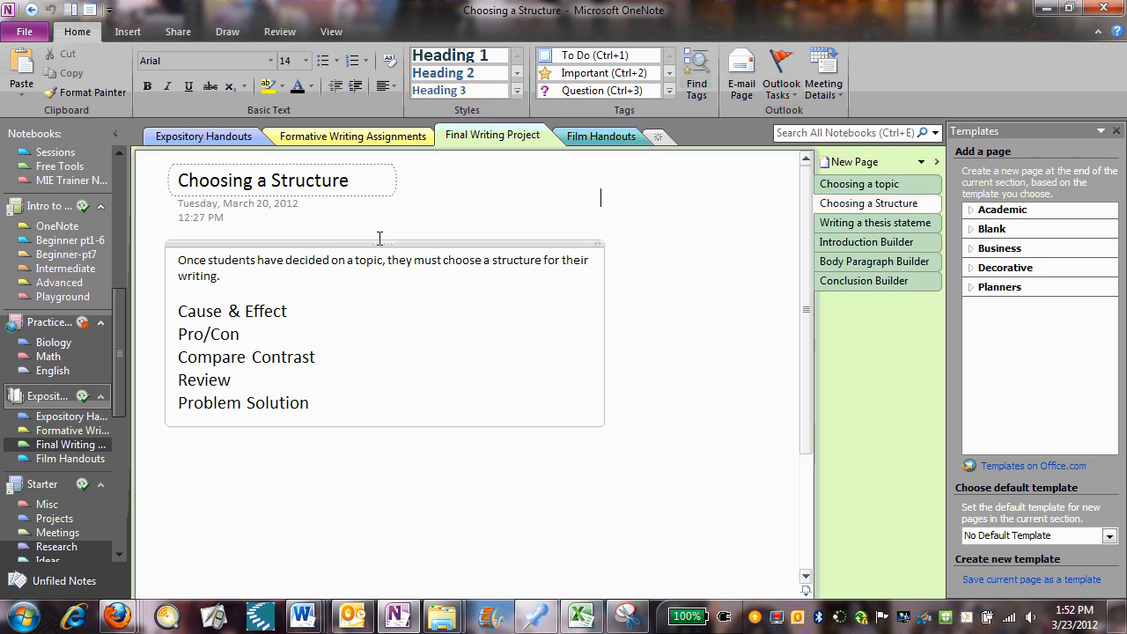
click(867, 187)
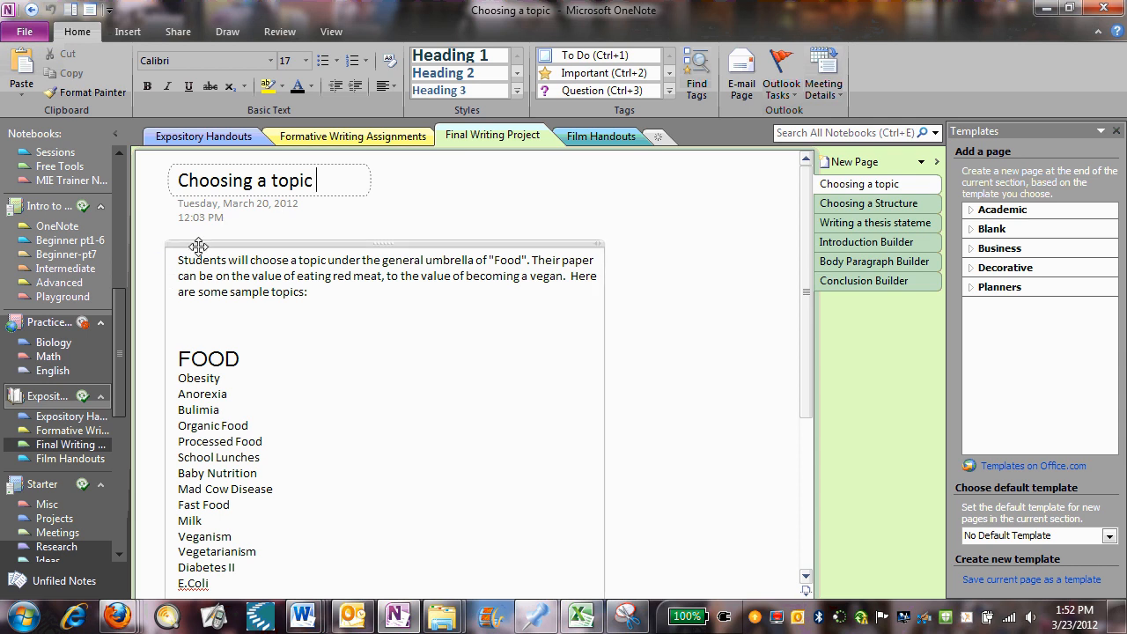
drag(116, 320, 116, 173)
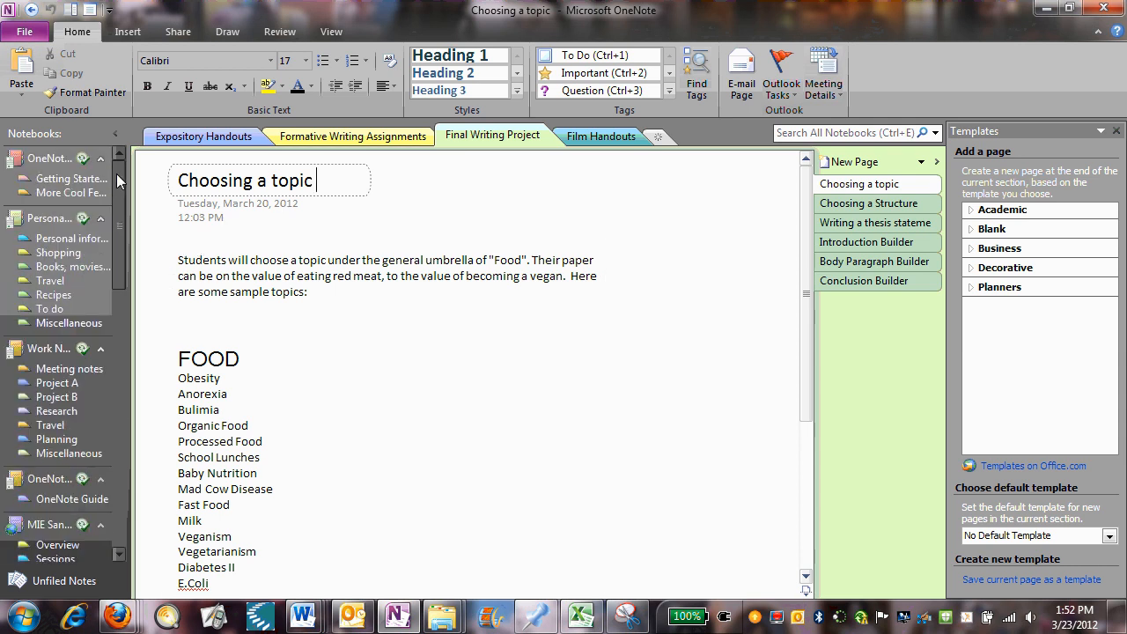